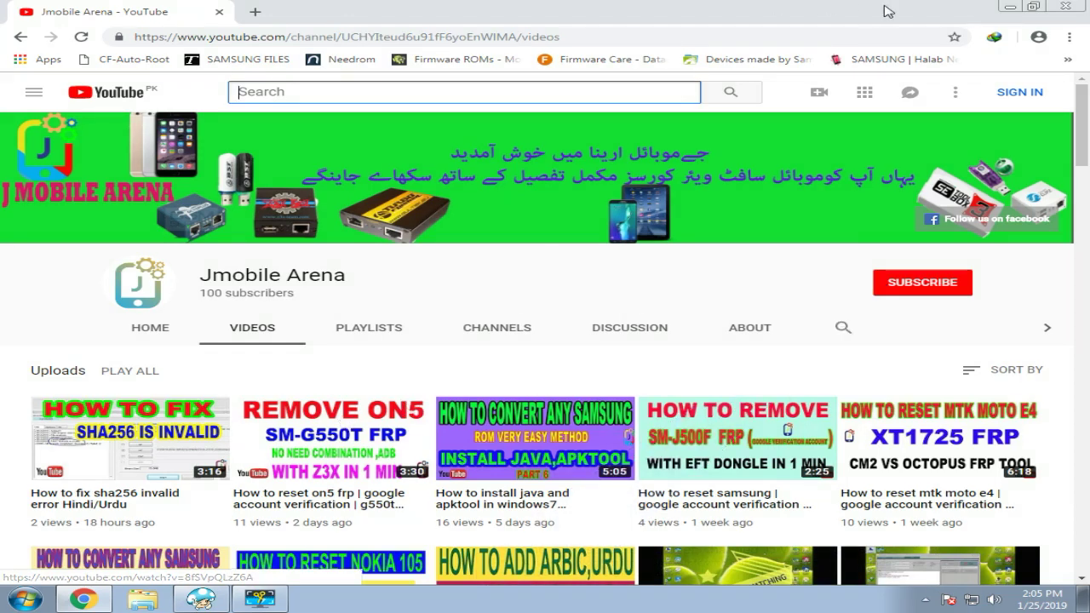
# Step: Minimize the browser and create a folder on the desktop, keeping the default name New folder
pyautogui.click(1009, 7)
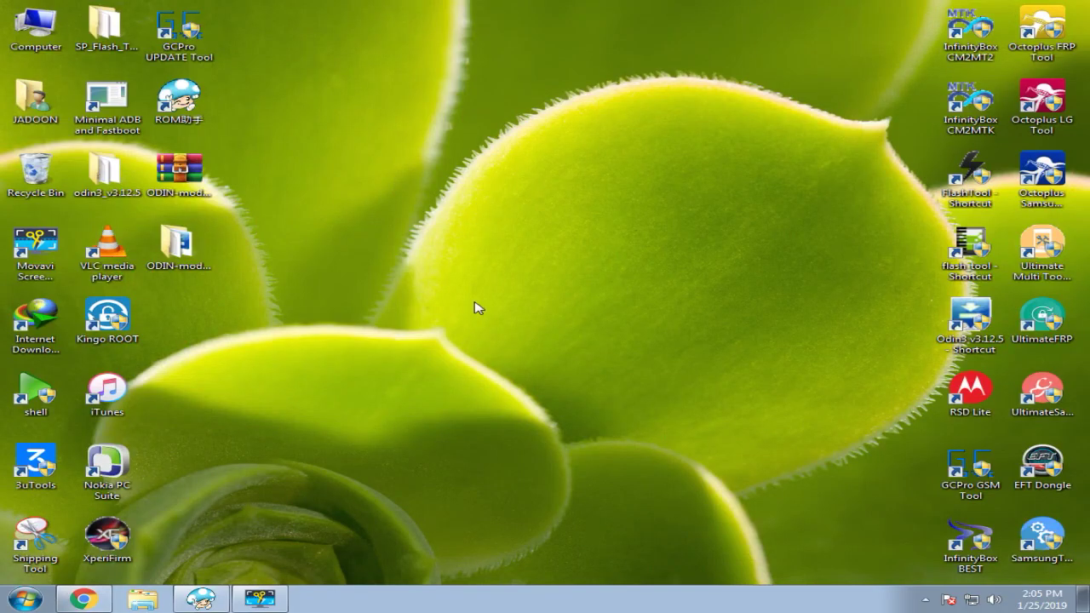
pyautogui.rightClick(366, 228)
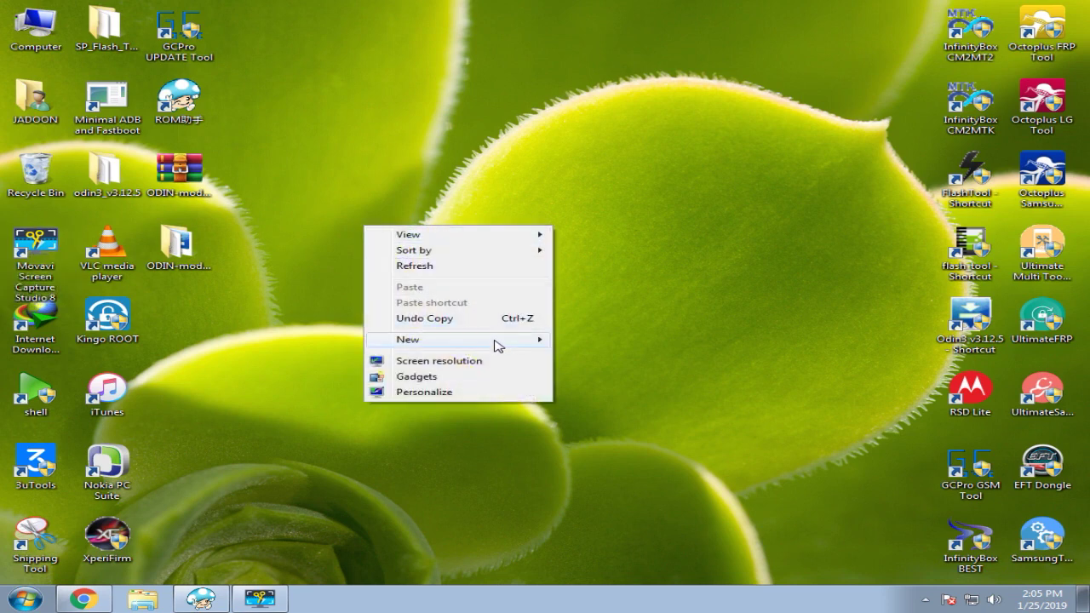
pyautogui.moveTo(500, 345)
pyautogui.click(567, 340)
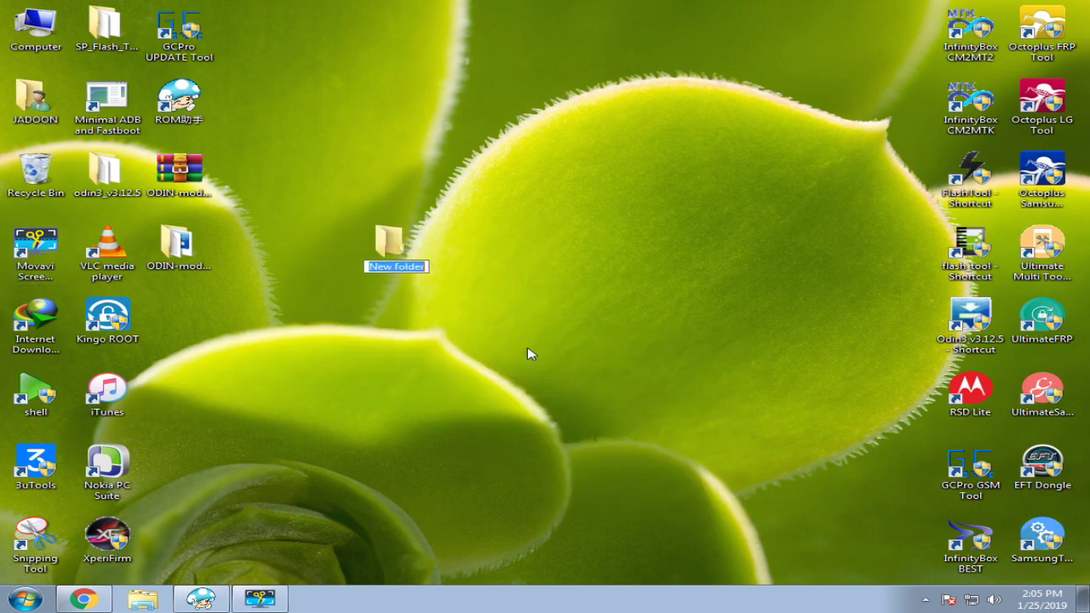
pyautogui.click(502, 360)
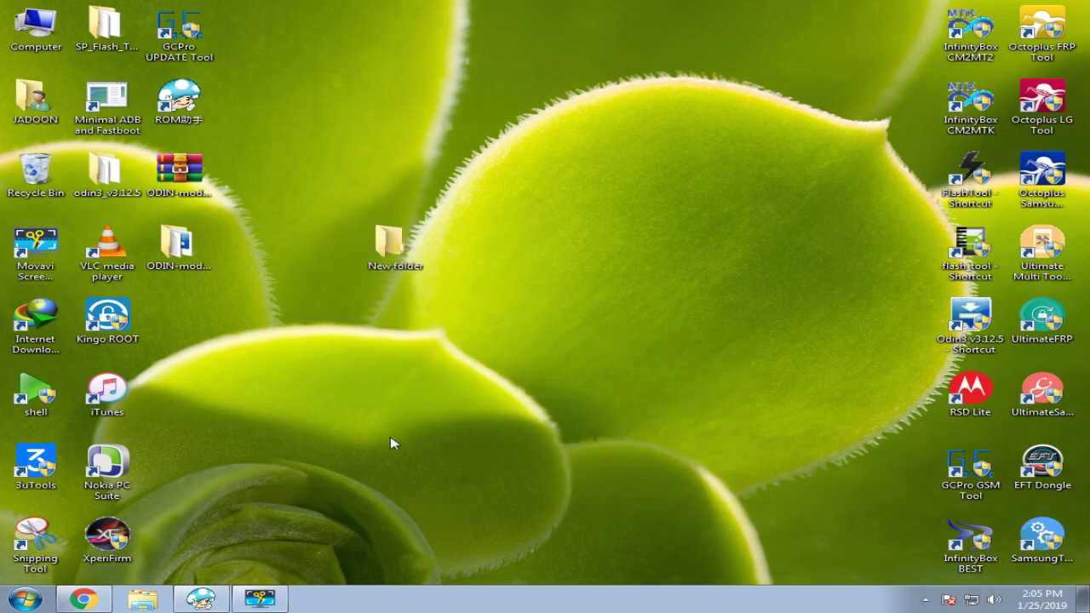
pyautogui.doubleClick(36, 25)
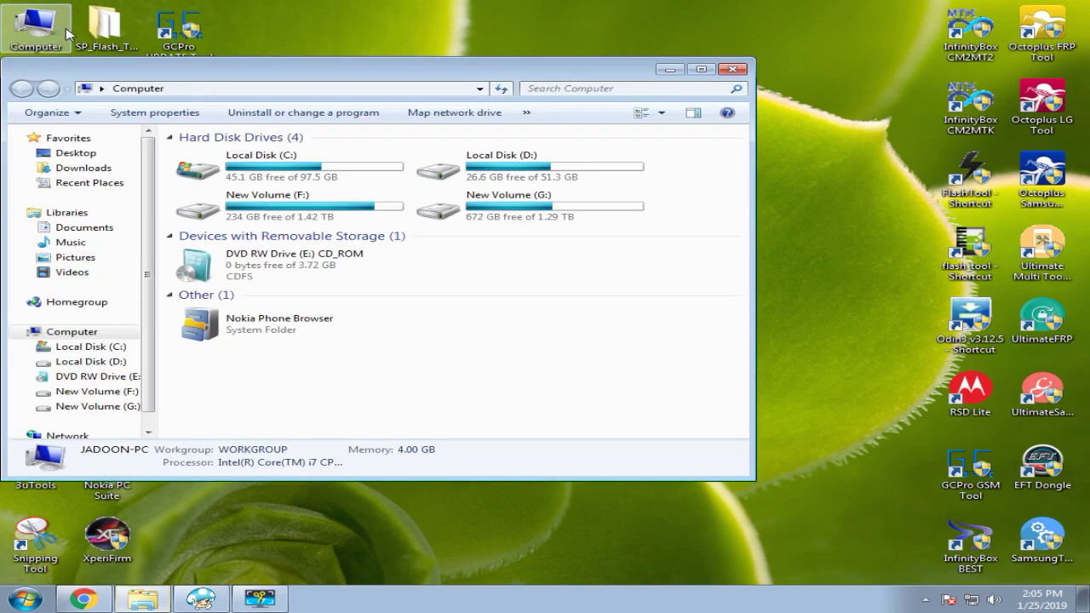
pyautogui.doubleClick(506, 162)
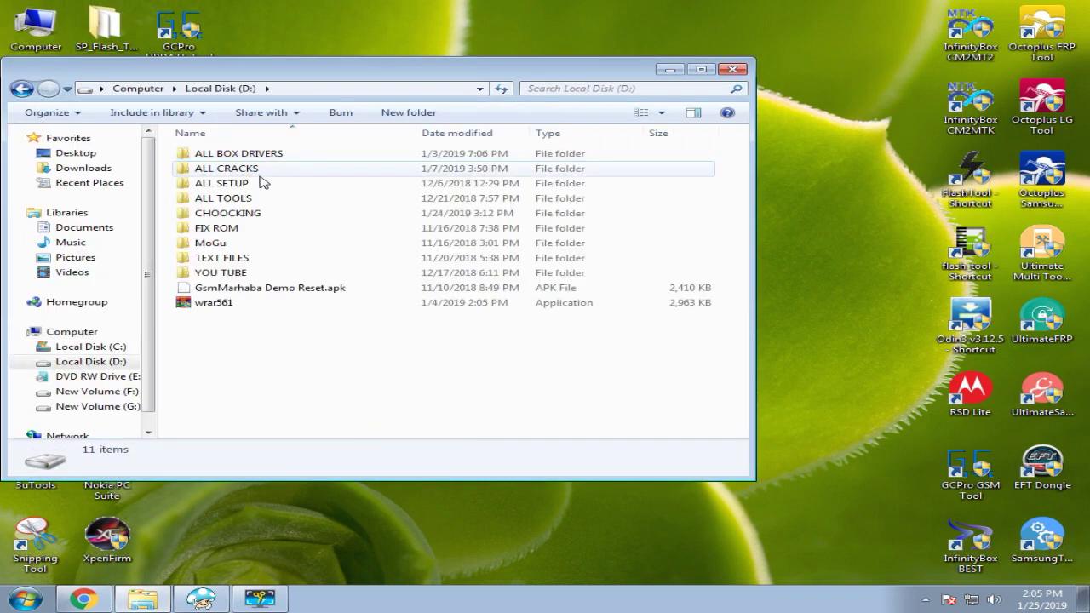
pyautogui.doubleClick(213, 245)
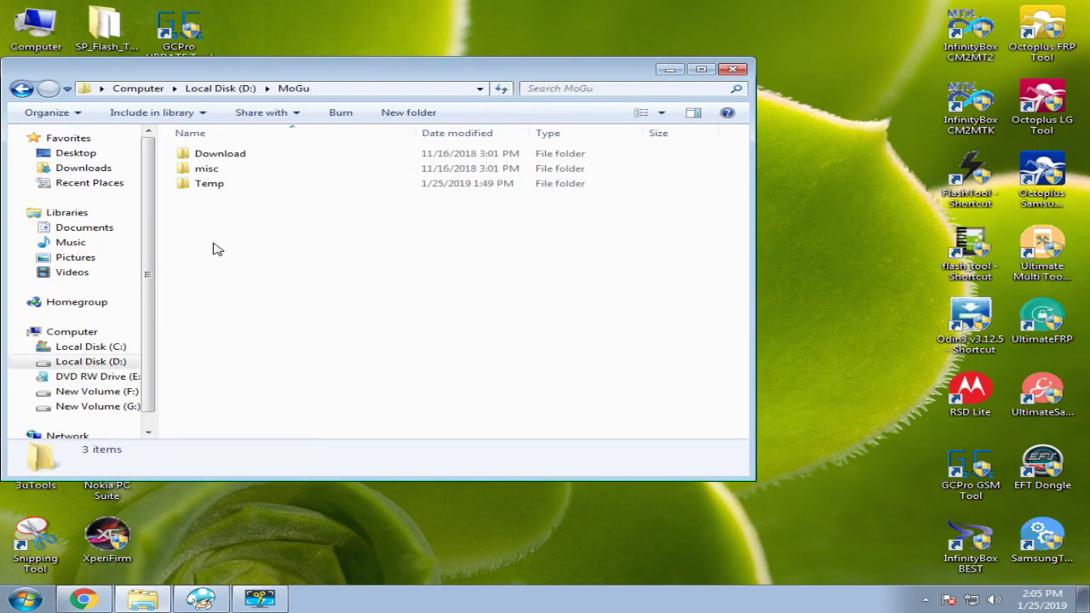
pyautogui.doubleClick(220, 186)
pyautogui.doubleClick(227, 156)
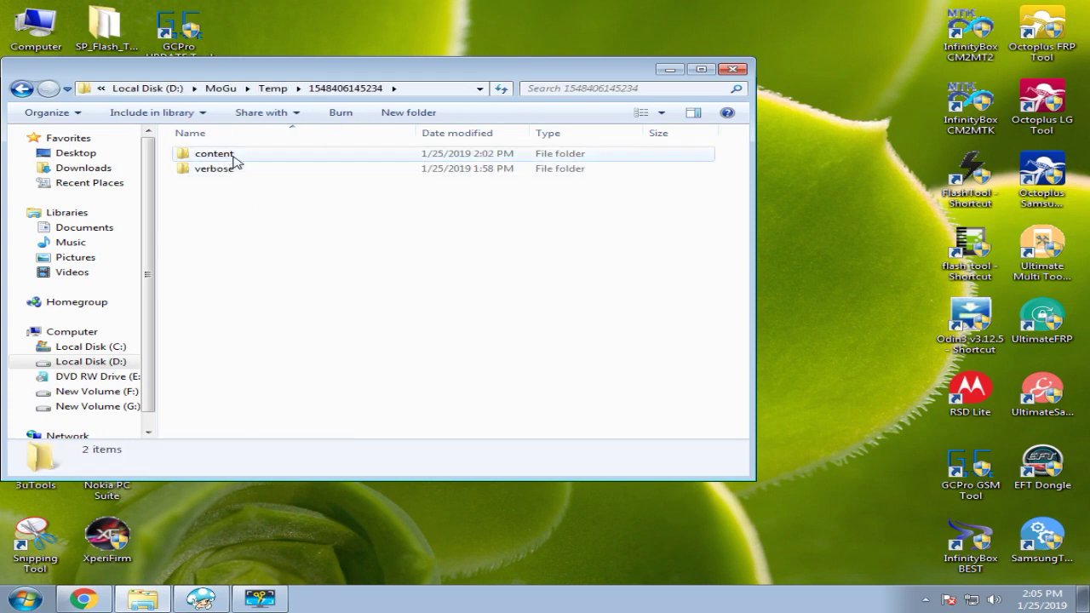
pyautogui.doubleClick(231, 156)
pyautogui.press('super+Up')
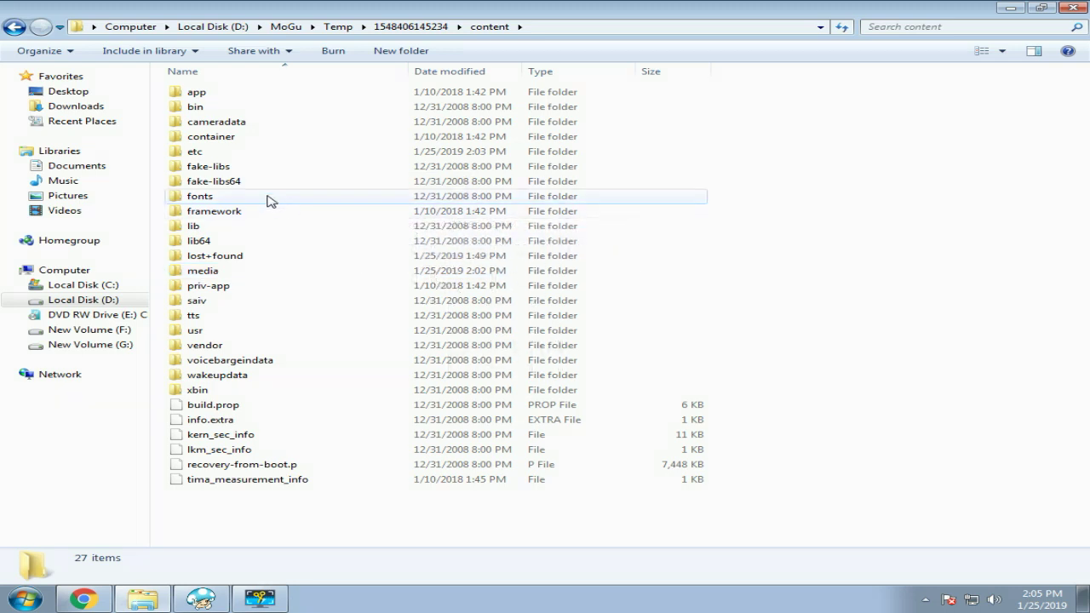
pyautogui.doubleClick(223, 213)
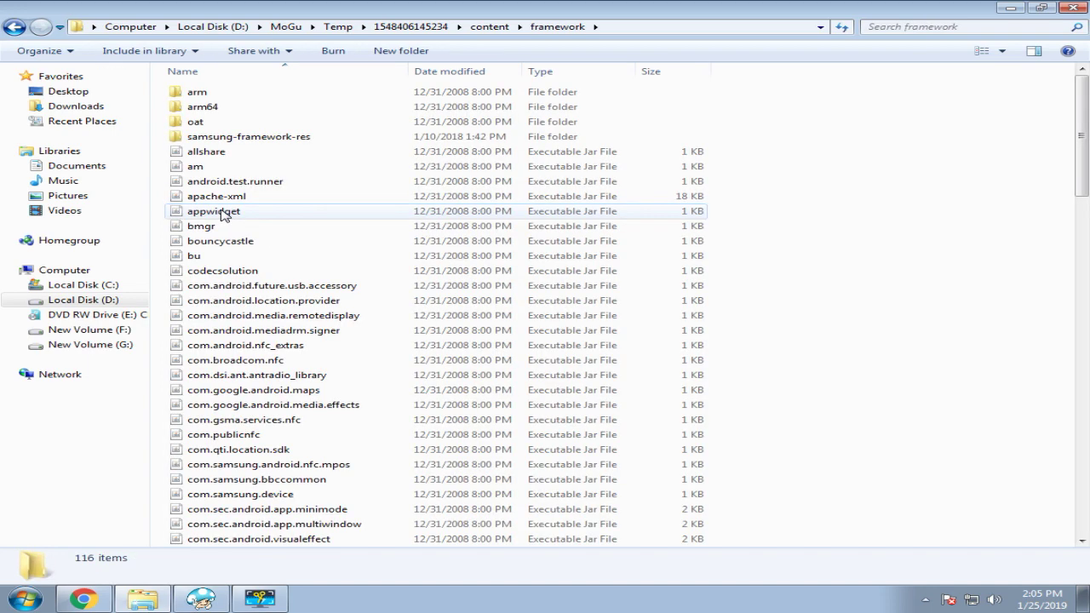
pyautogui.press('BackSpace')
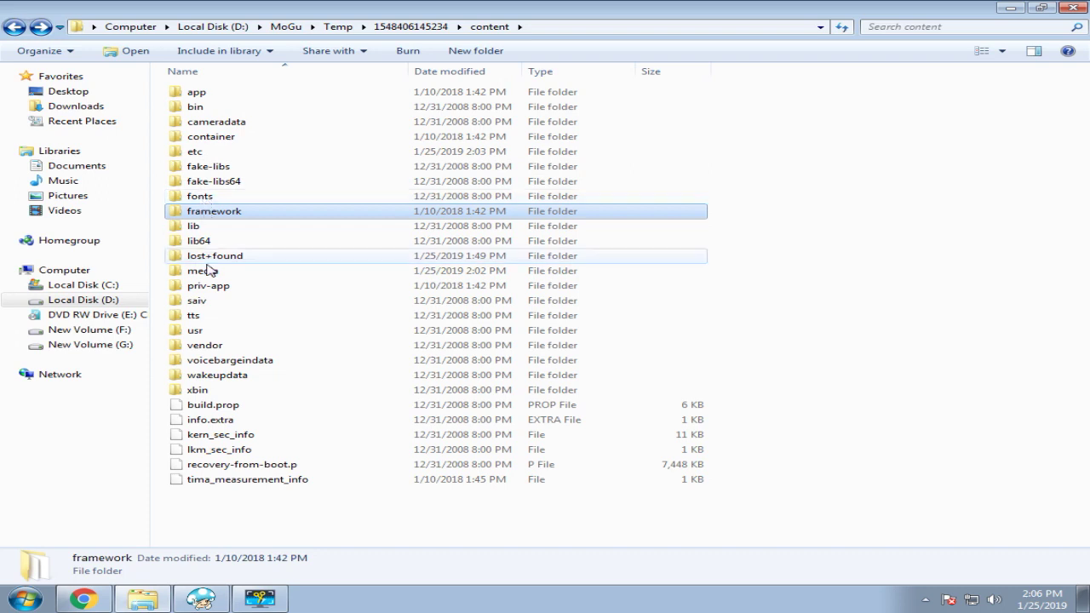
# Step: Find and open the SecSettings2 folder inside the priv-app folder of the extracted ROM content
pyautogui.click(223, 289)
pyautogui.doubleClick(212, 289)
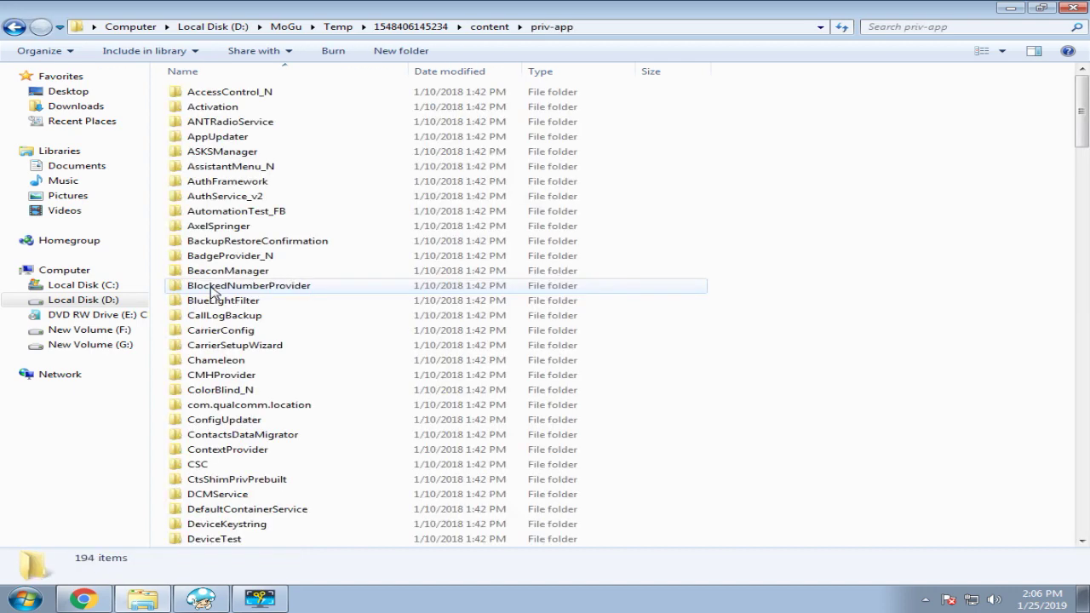
pyautogui.scroll(-3, 786, 287)
pyautogui.scroll(-4, 791, 288)
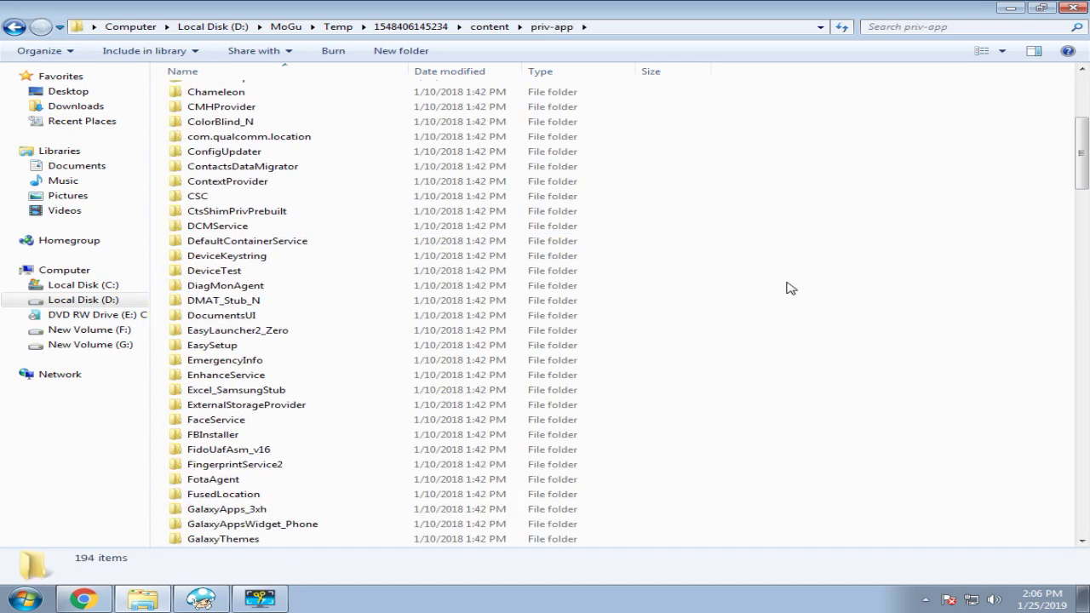
pyautogui.scroll(-9, 790, 288)
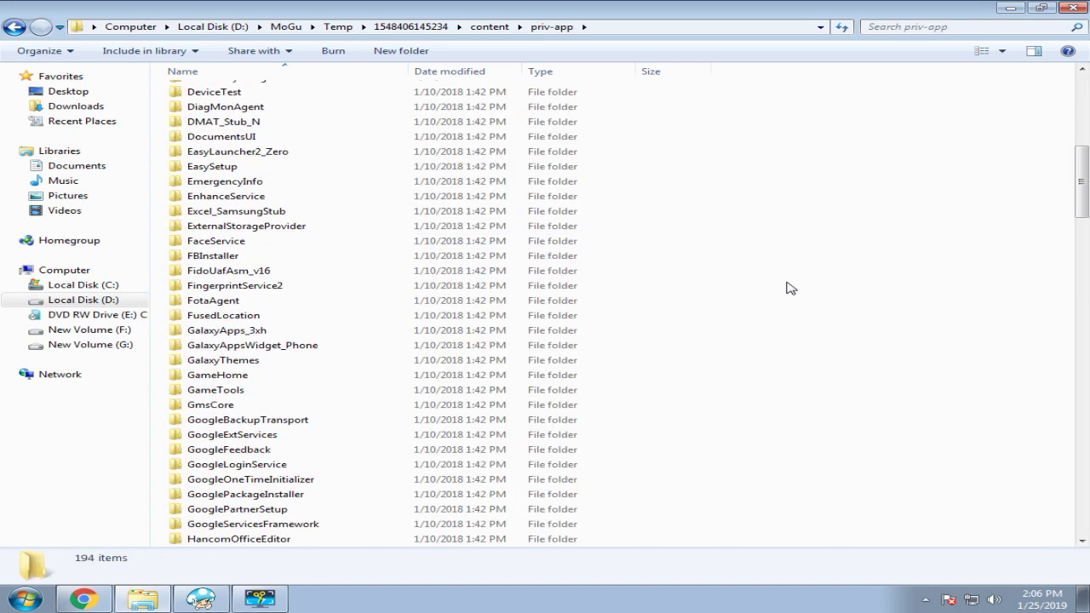
pyautogui.scroll(-2, 791, 288)
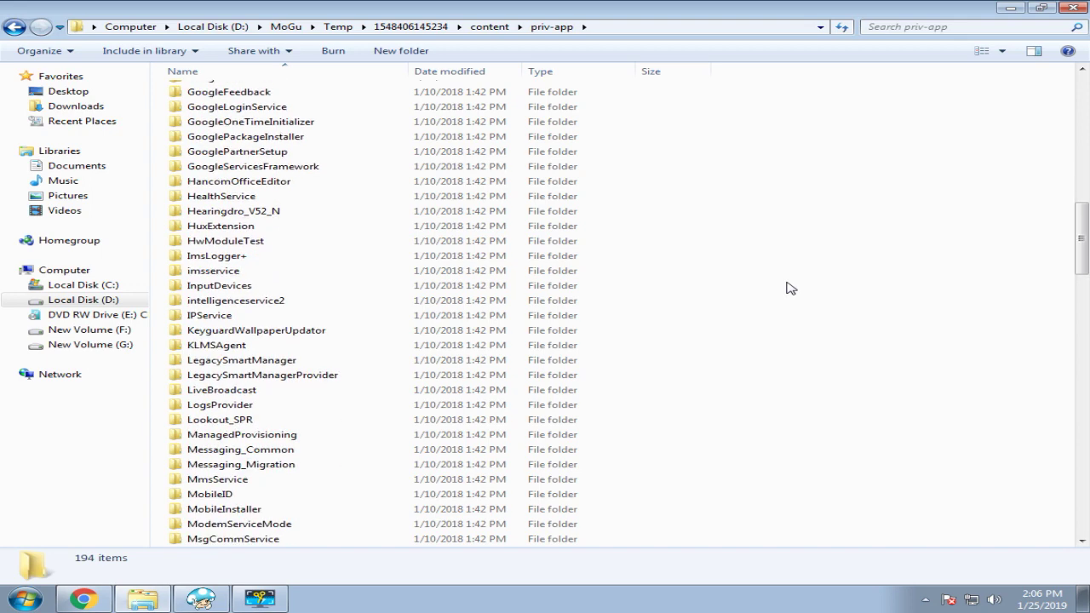
pyautogui.scroll(-3, 791, 288)
pyautogui.scroll(-7, 790, 287)
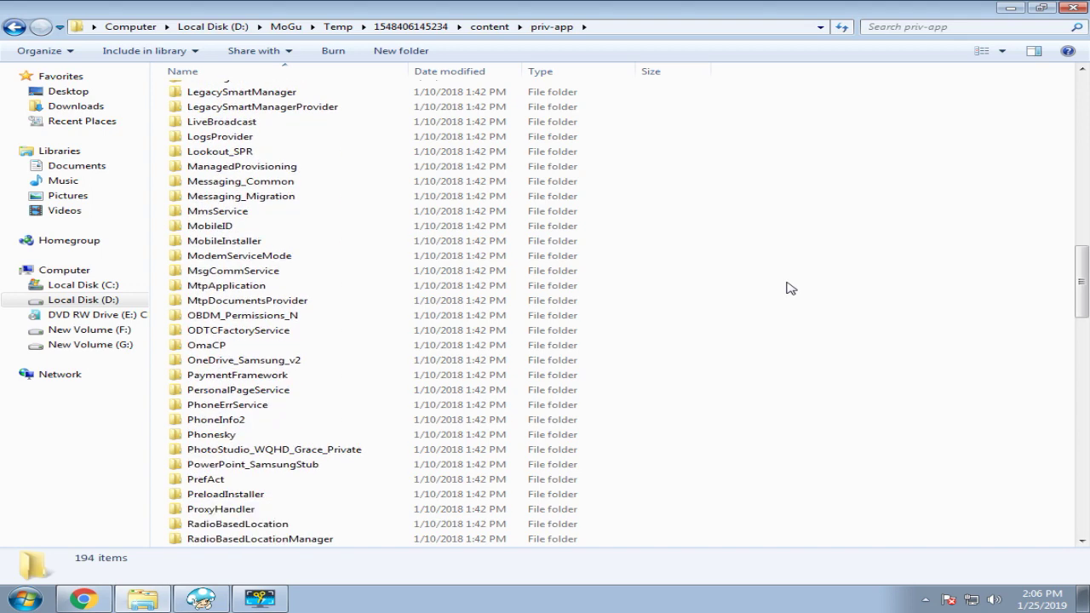
pyautogui.scroll(-3, 791, 288)
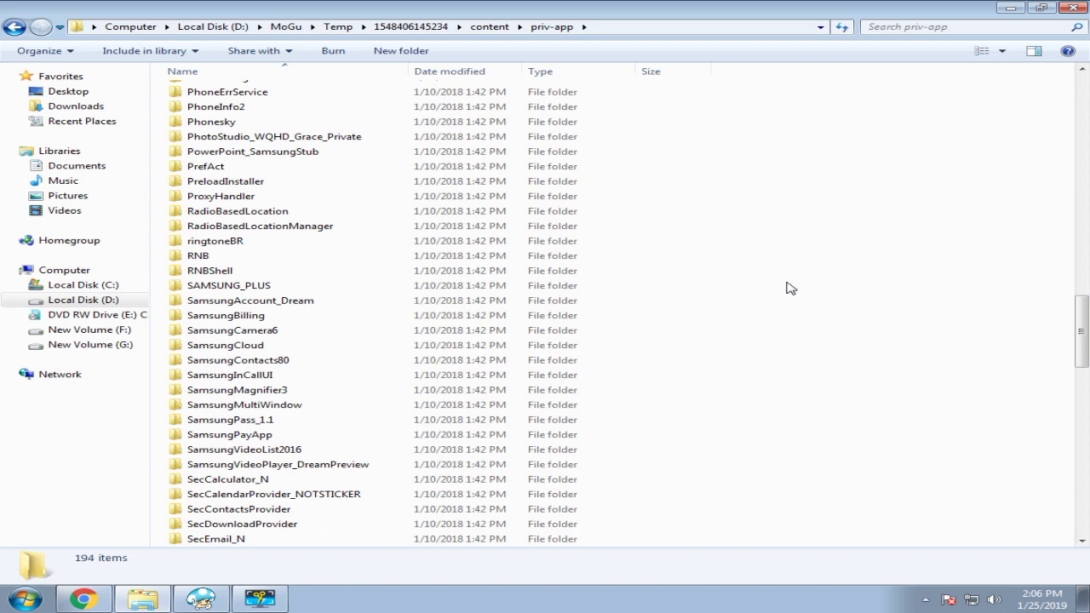
pyautogui.scroll(-2, 791, 288)
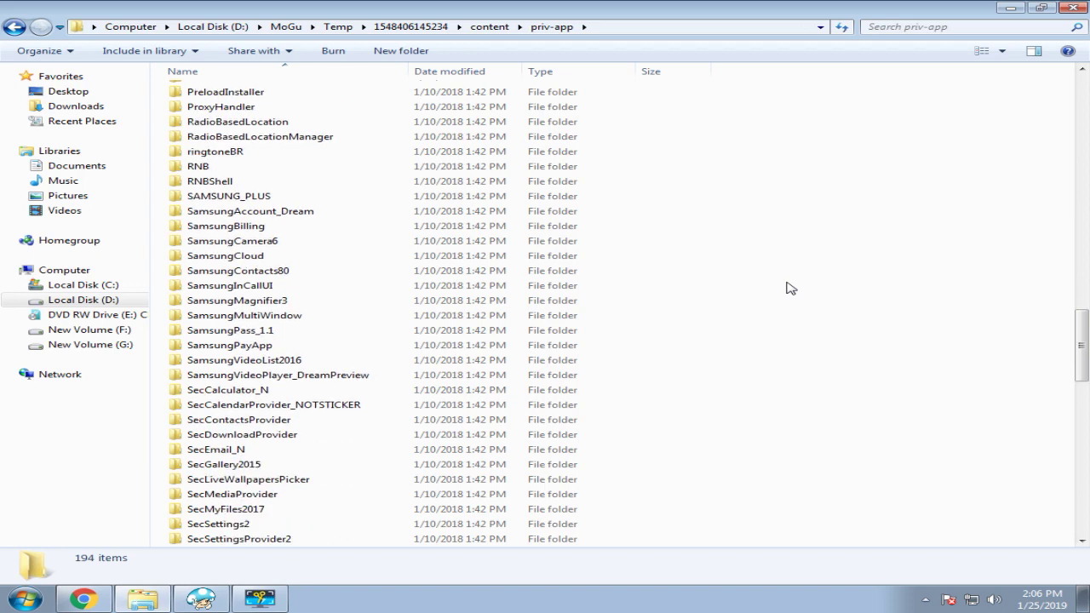
pyautogui.scroll(-1, 791, 288)
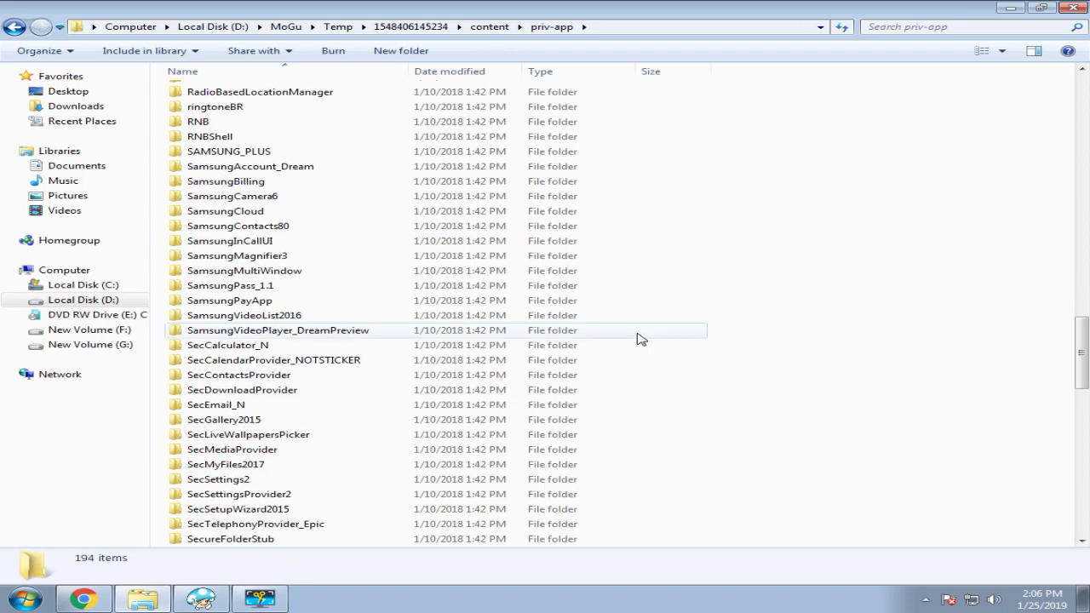
pyautogui.click(213, 482)
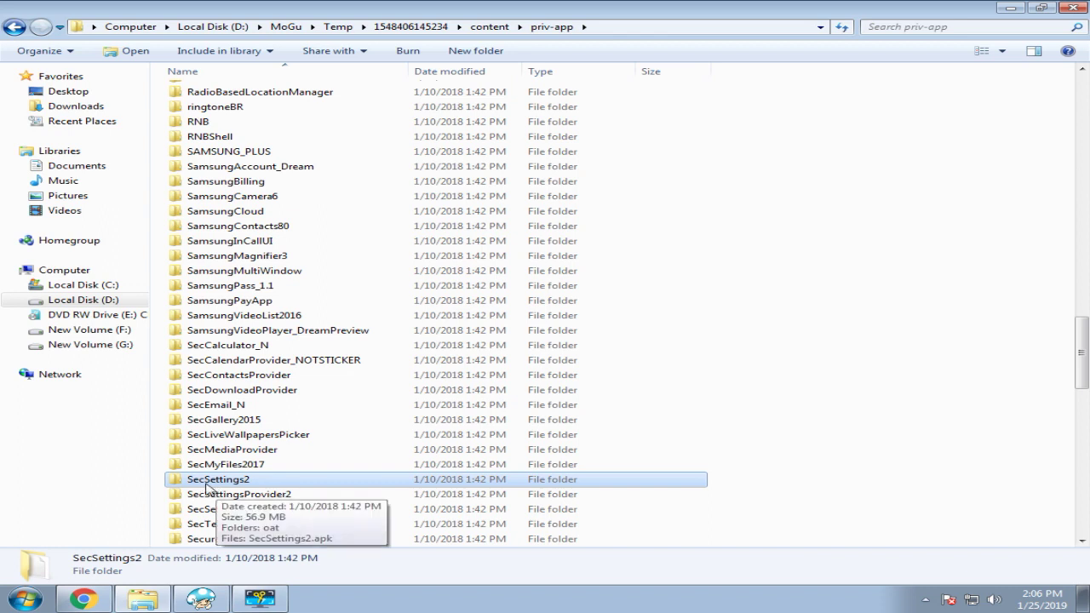
pyautogui.doubleClick(213, 484)
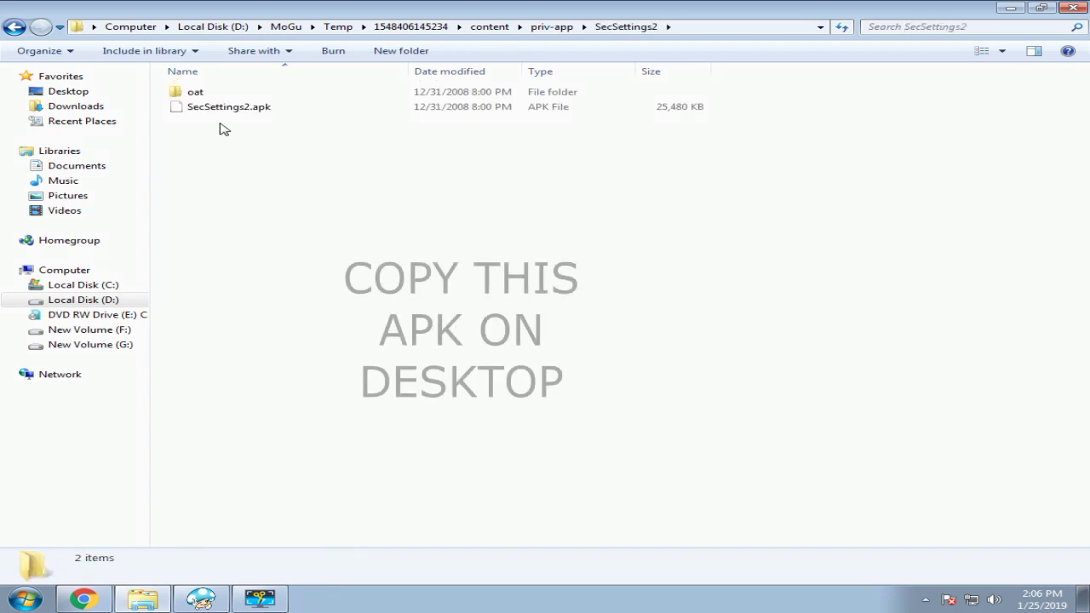
# Step: Copy SecSettings2.apk into New folder on the desktop
pyautogui.click(217, 109)
pyautogui.rightClick(219, 108)
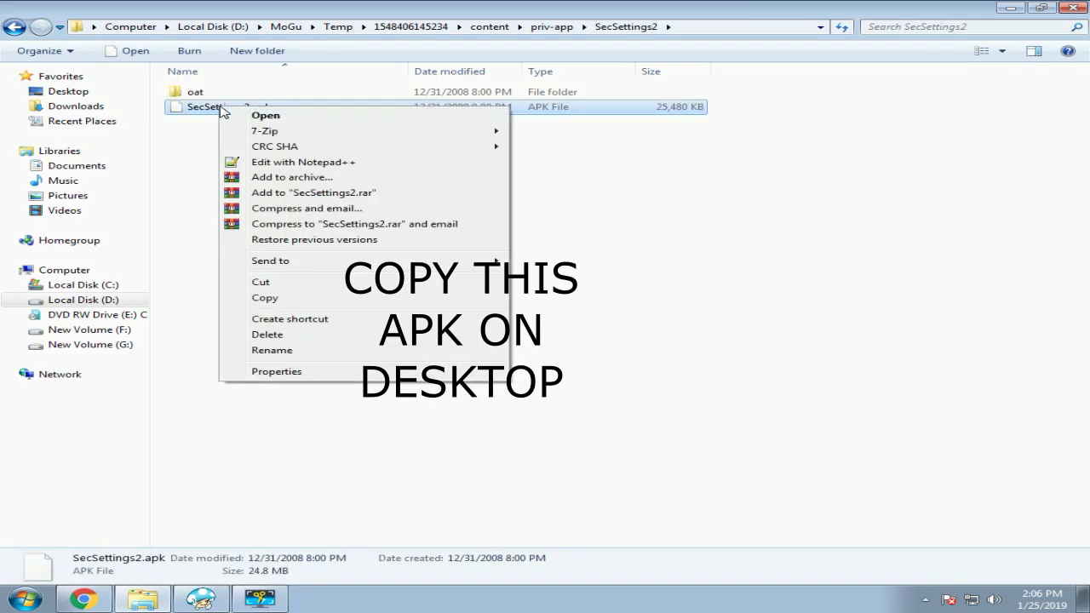
pyautogui.click(264, 300)
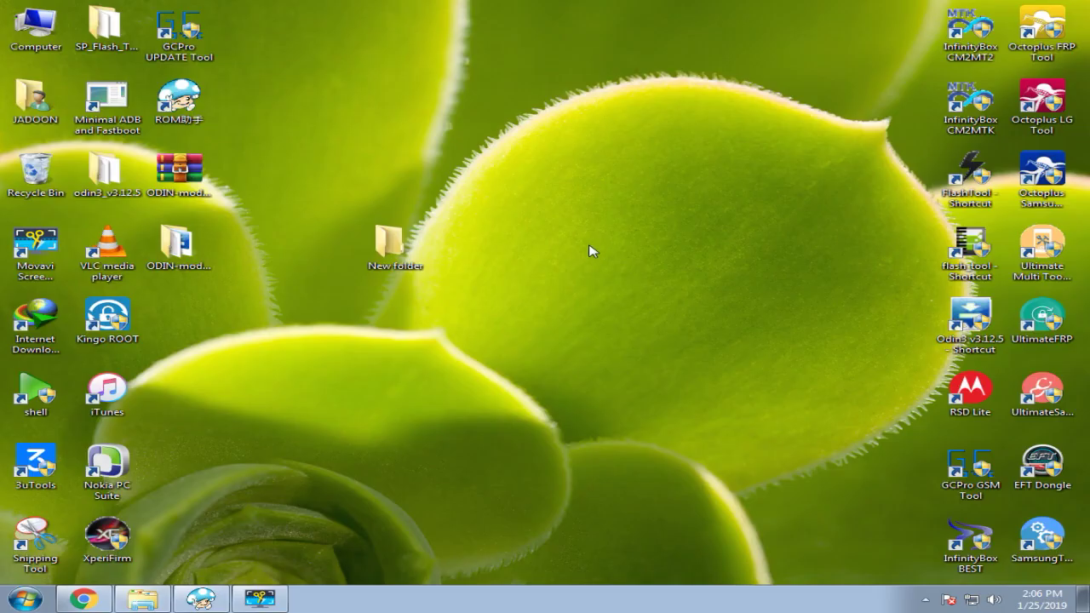
pyautogui.doubleClick(394, 246)
pyautogui.rightClick(383, 196)
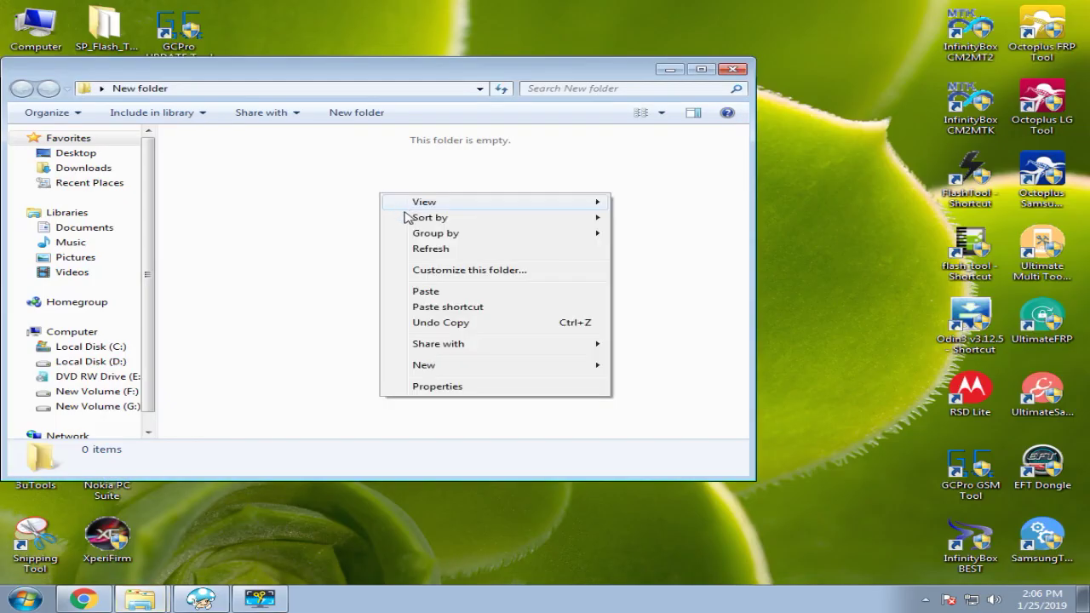
pyautogui.click(420, 292)
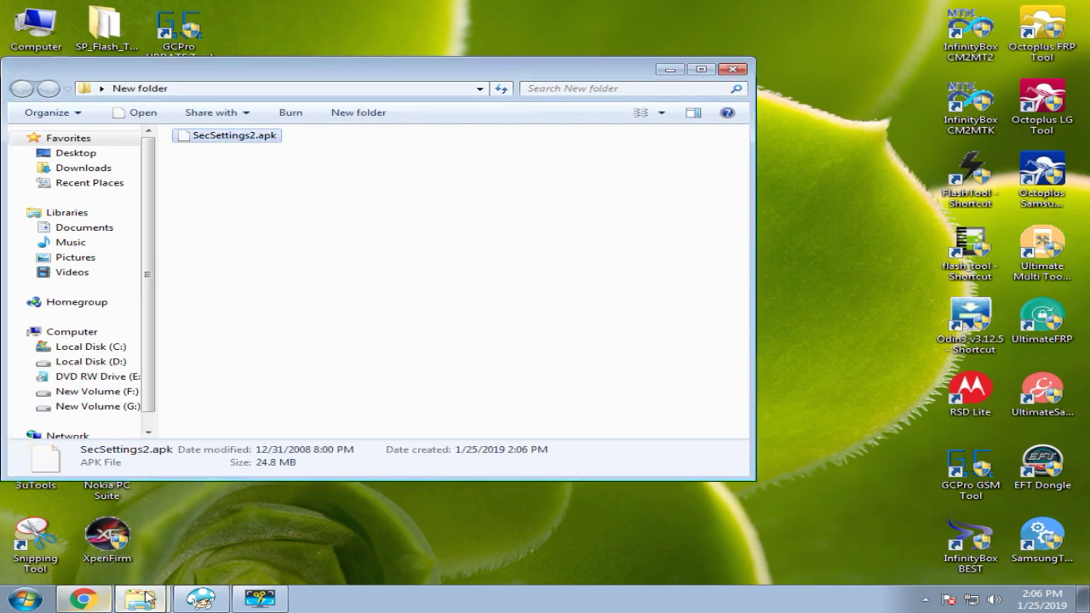
# Step: Return to the extracted ROM's content folder and open its framework folder
pyautogui.moveTo(139, 596)
pyautogui.click(139, 543)
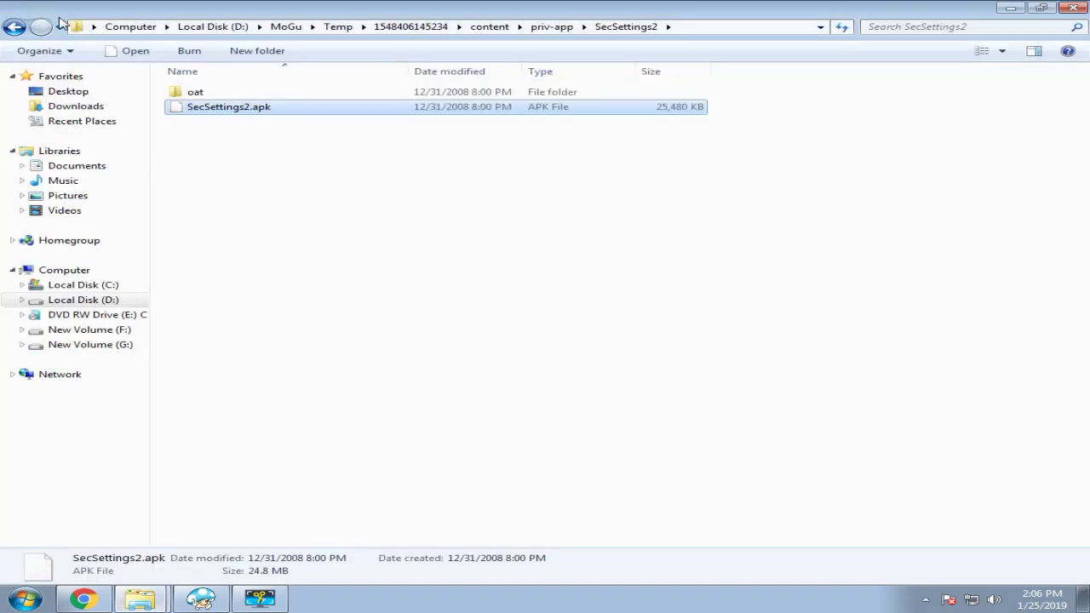
pyautogui.click(12, 28)
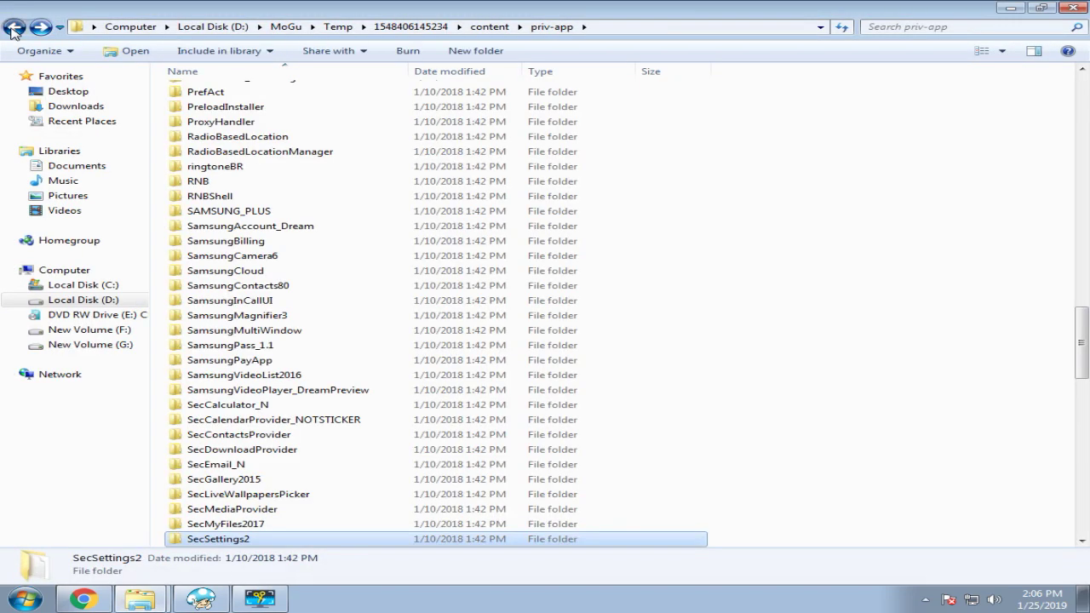
pyautogui.click(13, 29)
pyautogui.doubleClick(231, 211)
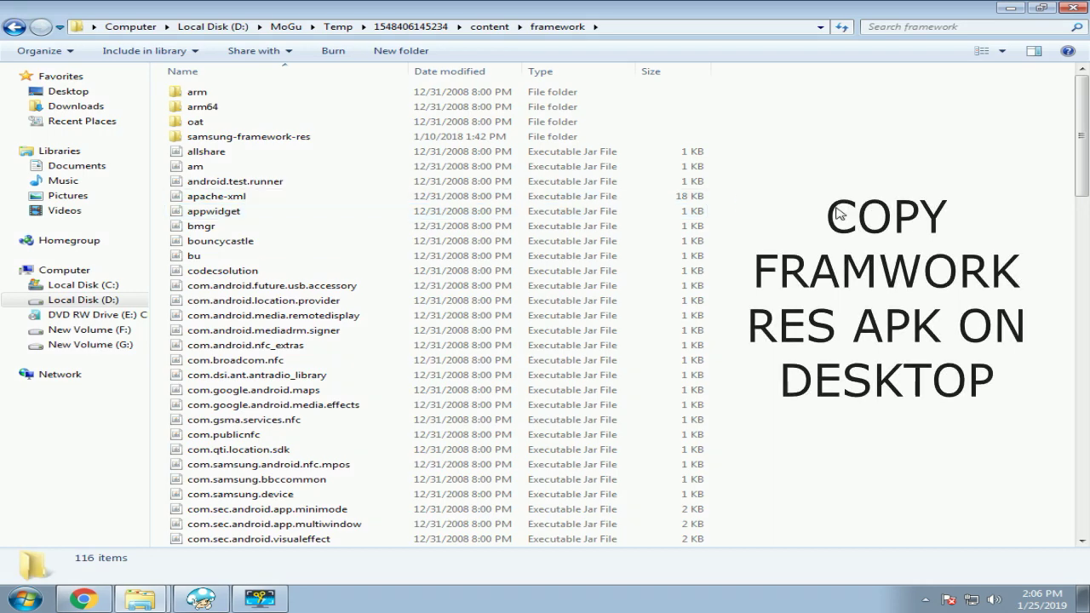
# Step: Copy framework-res.apk from the framework folder into New folder on the desktop
pyautogui.press('f')
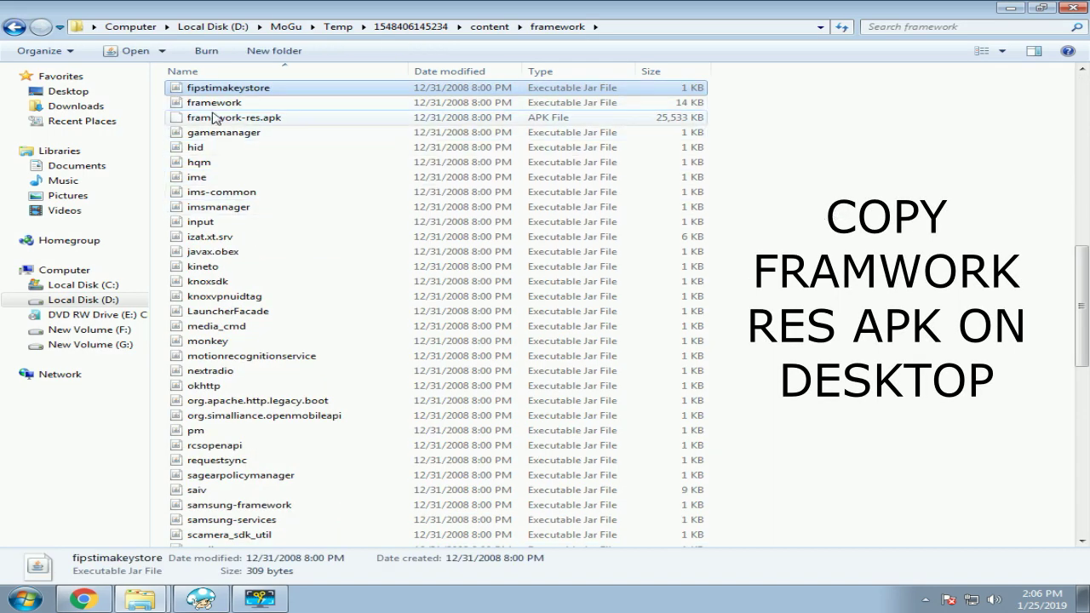
pyautogui.click(252, 121)
pyautogui.rightClick(235, 121)
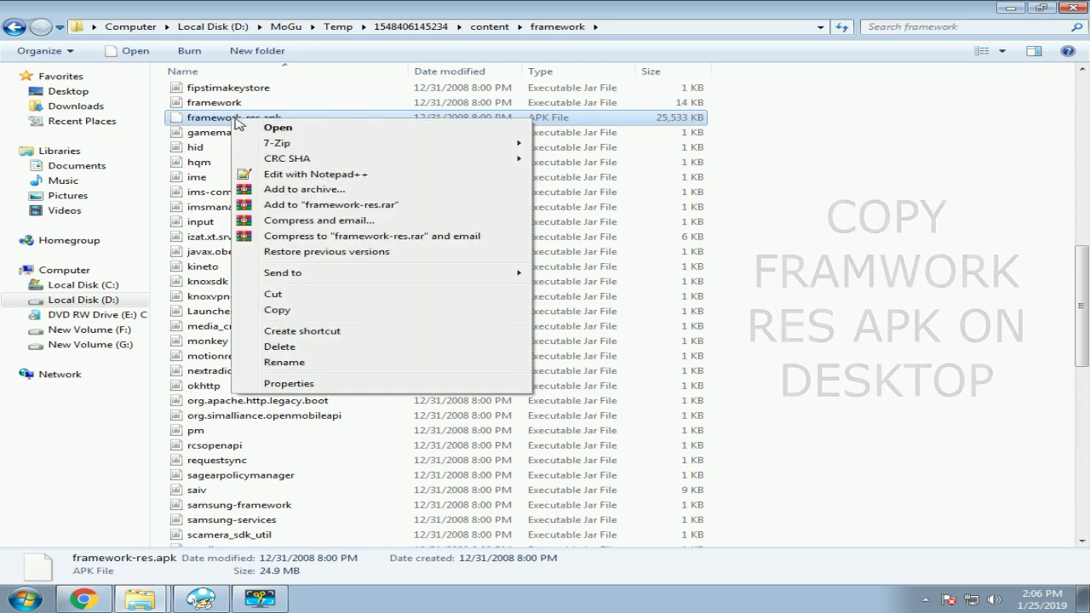
pyautogui.click(281, 312)
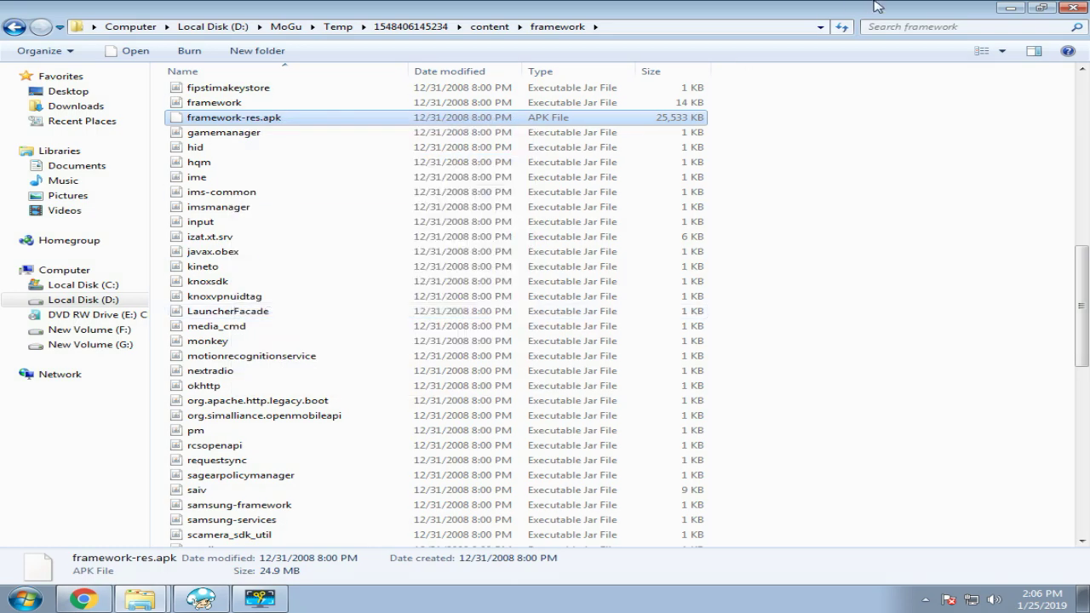
pyautogui.click(1011, 8)
pyautogui.rightClick(215, 197)
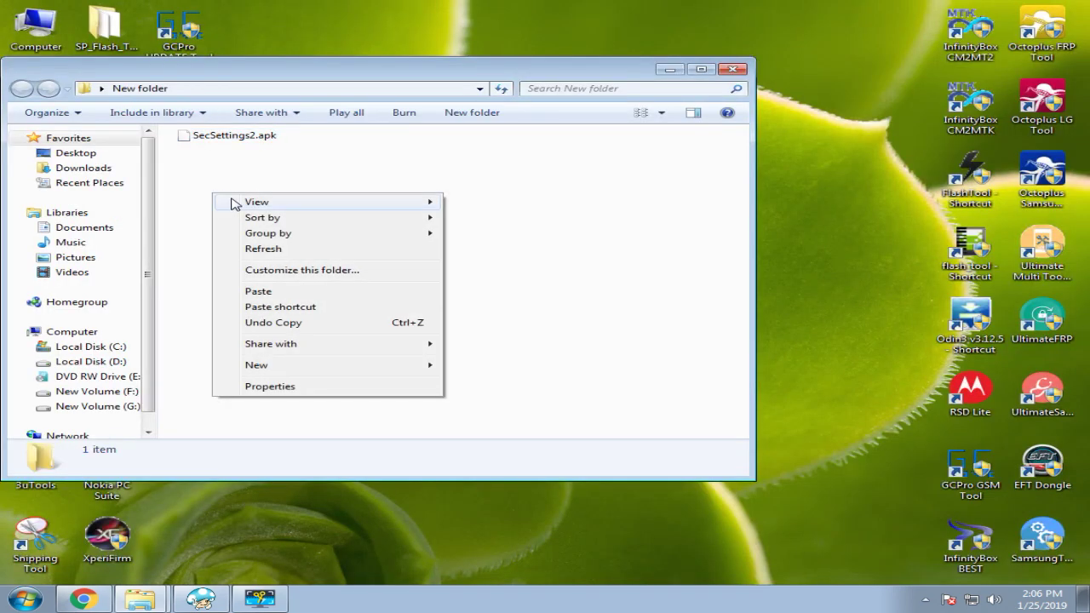
pyautogui.click(264, 291)
pyautogui.hotkey('ctrl', 'v')
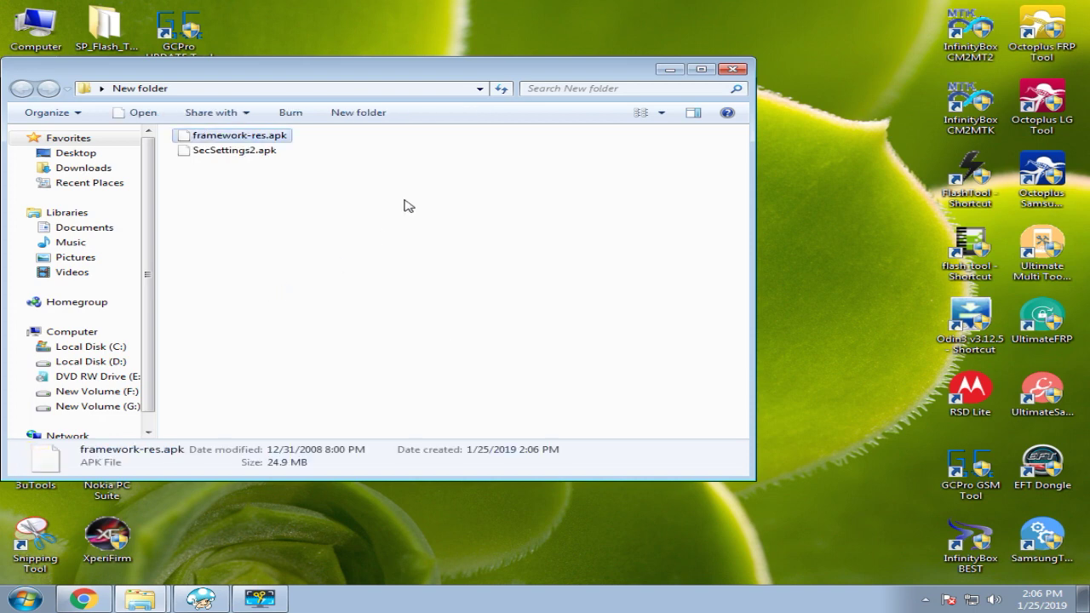
# Step: Maximize the New folder window and open the Minimal ADB and Fastboot folder in Program Files on drive C
pyautogui.doubleClick(441, 73)
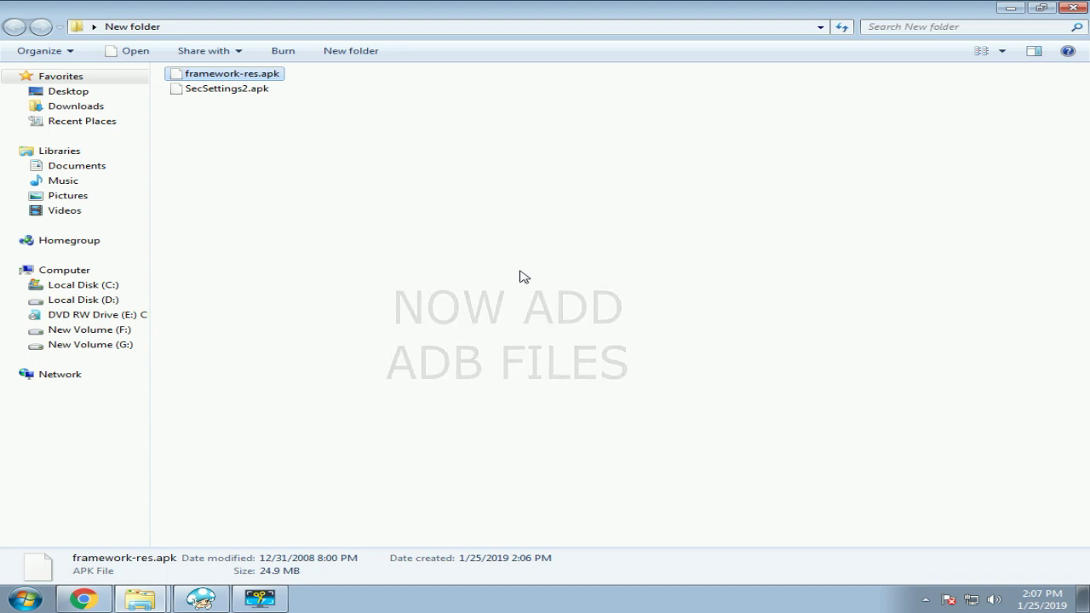
pyautogui.click(84, 284)
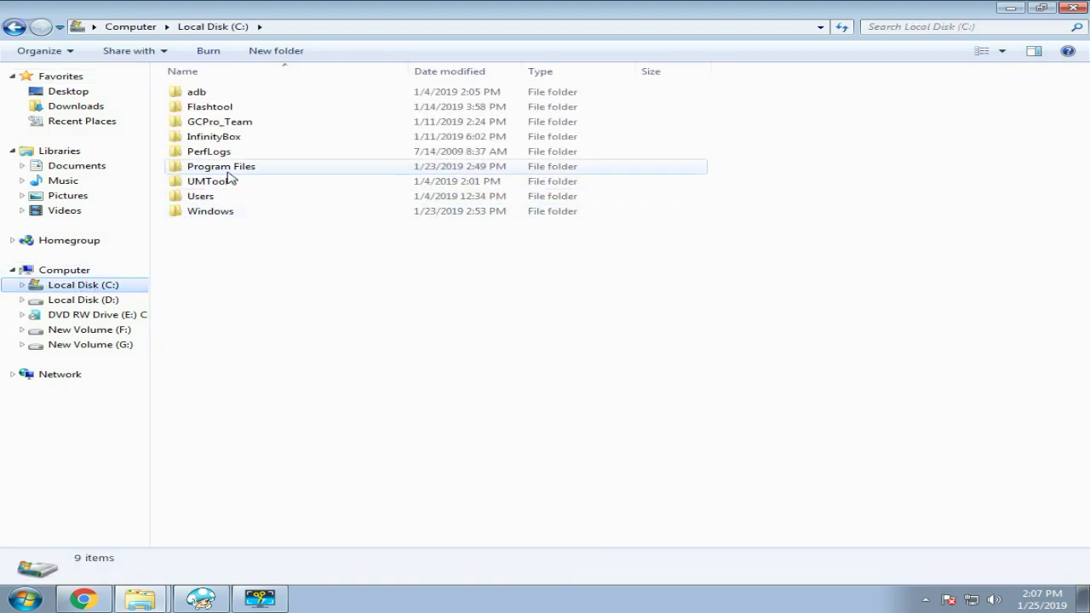
pyautogui.doubleClick(230, 169)
pyautogui.click(244, 406)
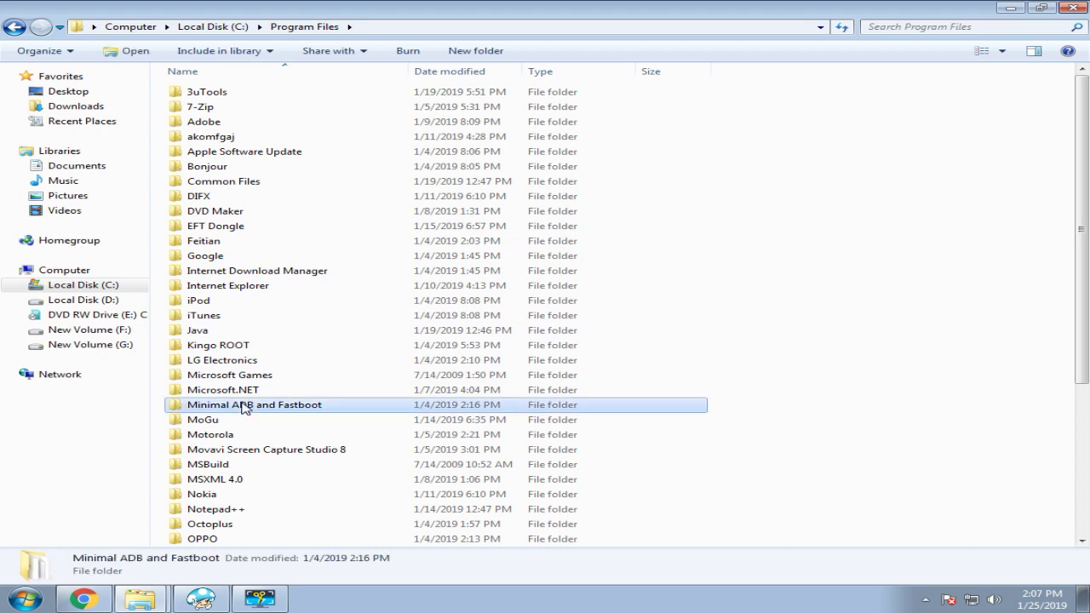
pyautogui.doubleClick(244, 406)
# Step: Copy adb, AdbWinApi.dll, AdbWinUsbApi.dll, cmd-here and fastboot, leaving out the Disclaimer and unins000 files
pyautogui.moveTo(204, 281); pyautogui.dragTo(174, 85)
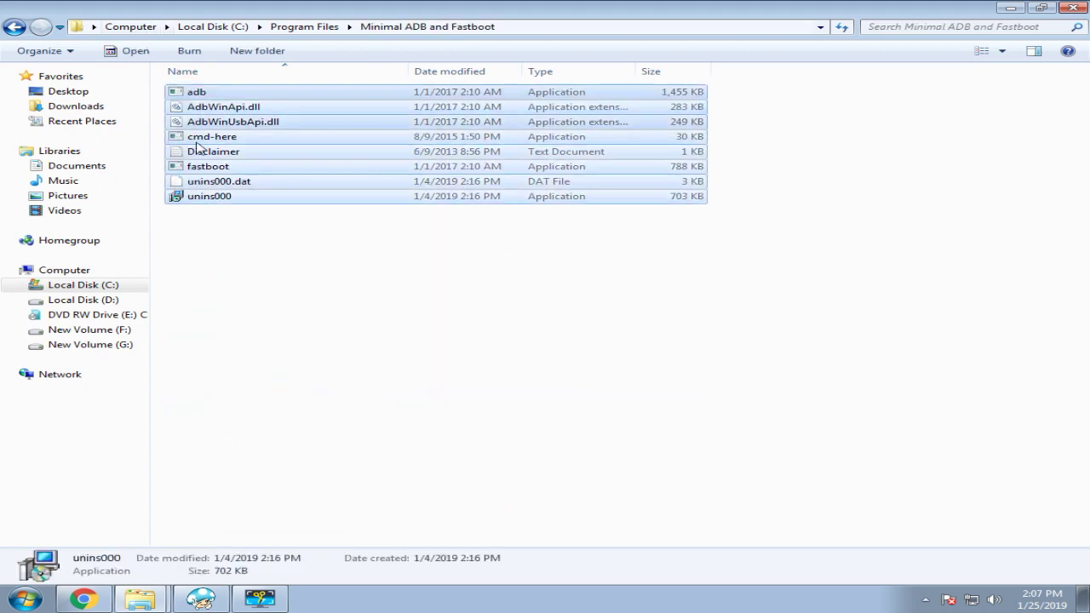
pyautogui.keyDown('ctrl'); pyautogui.click(218, 198); pyautogui.keyUp('ctrl')
pyautogui.keyDown('ctrl'); pyautogui.click(217, 181); pyautogui.keyUp('ctrl')
pyautogui.keyDown('ctrl'); pyautogui.click(216, 150); pyautogui.keyUp('ctrl')
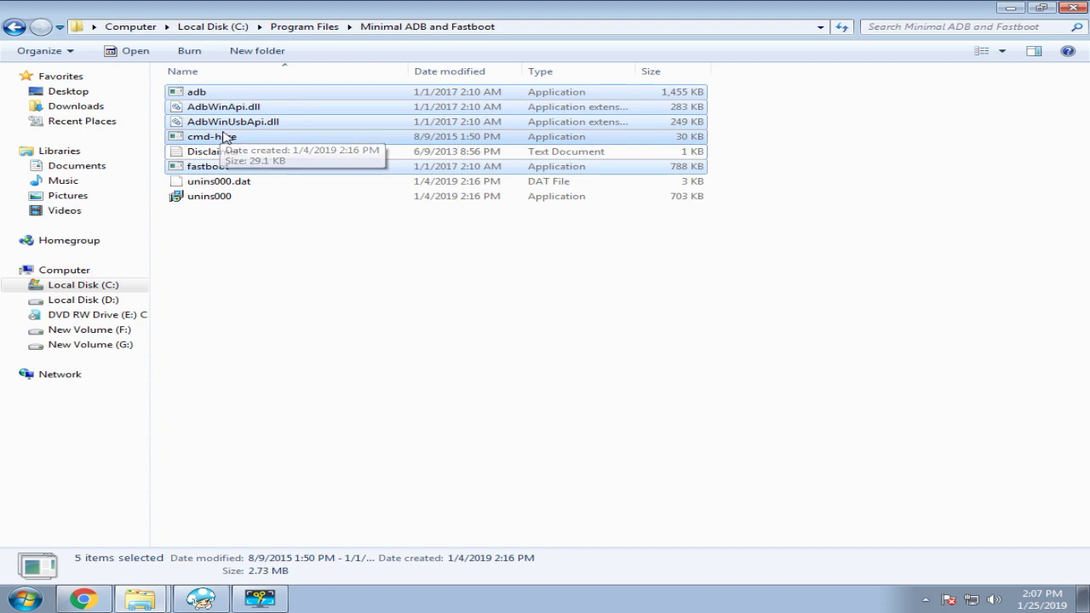
pyautogui.rightClick(225, 135)
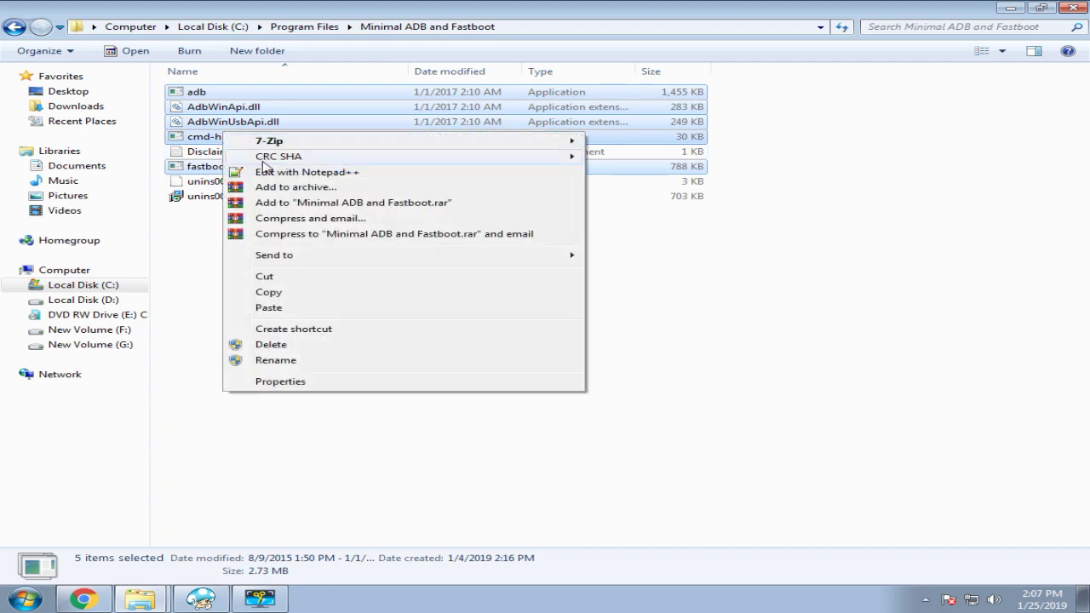
pyautogui.click(269, 292)
# Step: Return to New folder and paste the copied ADB files alongside the two APKs
pyautogui.click(14, 26)
pyautogui.click(14, 26)
pyautogui.click(14, 27)
pyautogui.rightClick(223, 158)
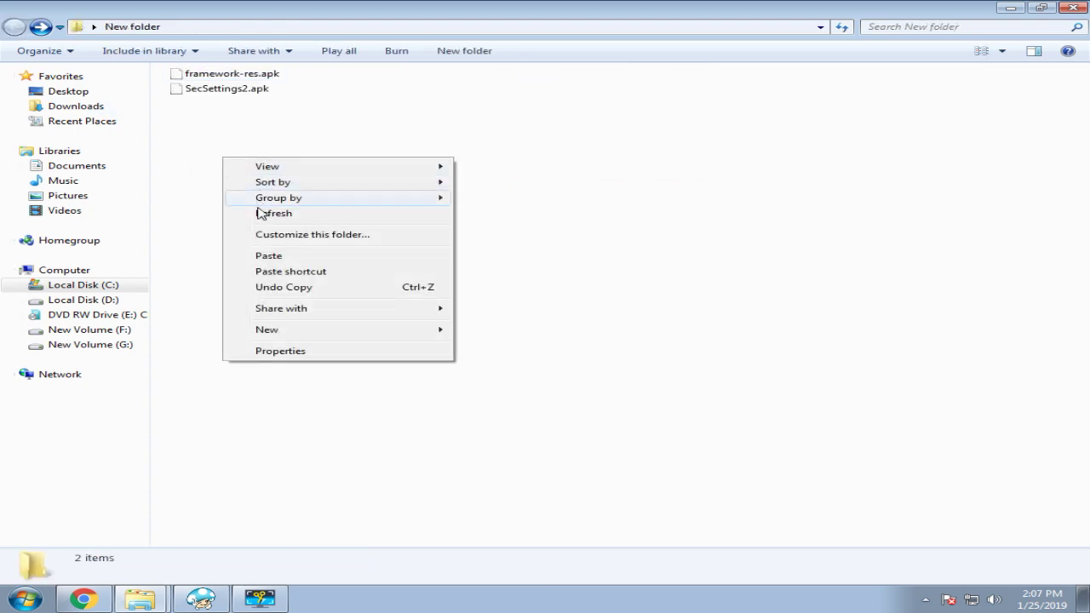
pyautogui.click(267, 256)
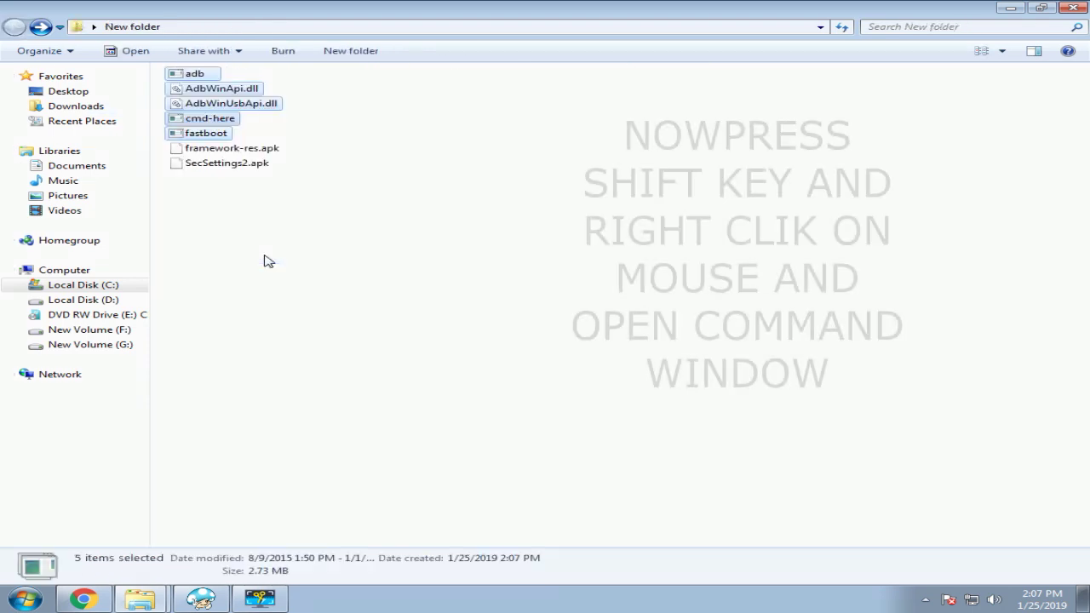
# Step: Open a command window in New folder and place it below the file list
pyautogui.click(263, 314)
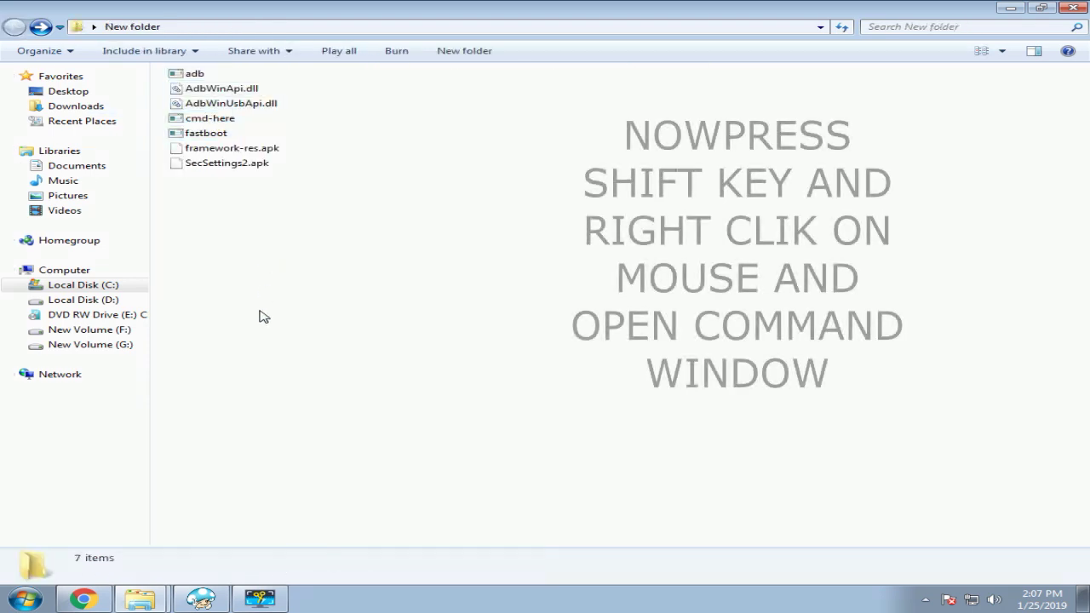
pyautogui.keyDown('shift'); pyautogui.rightClick(480, 419); pyautogui.keyUp('shift')
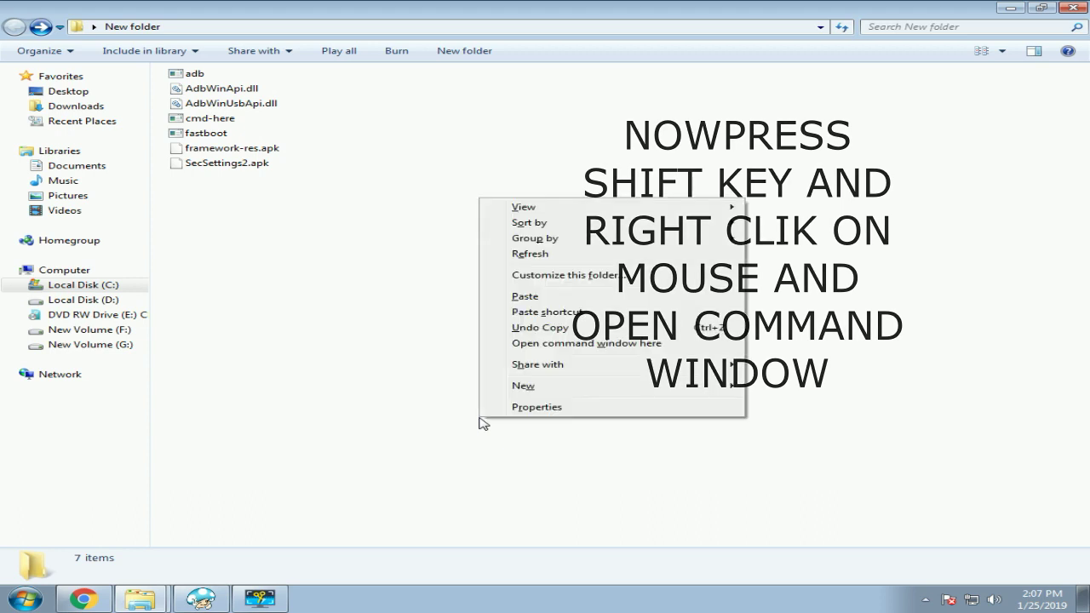
pyautogui.click(576, 347)
pyautogui.moveTo(426, 89); pyautogui.dragTo(518, 232)
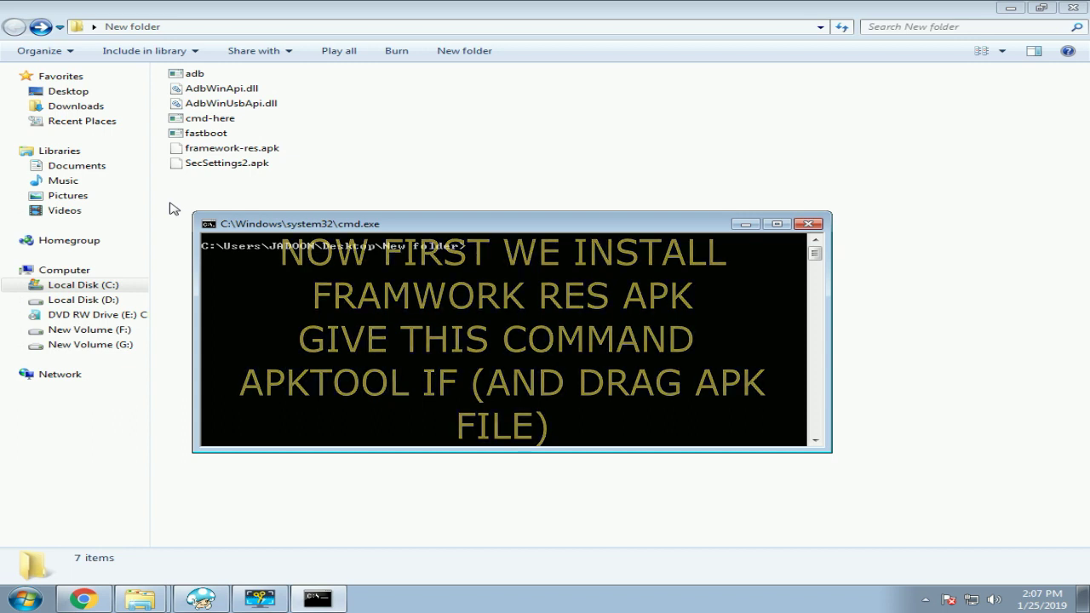
# Step: Install framework-res.apk with the apktool if command and decompile SecSettings2.apk with apktool d
pyautogui.write('pktool if')
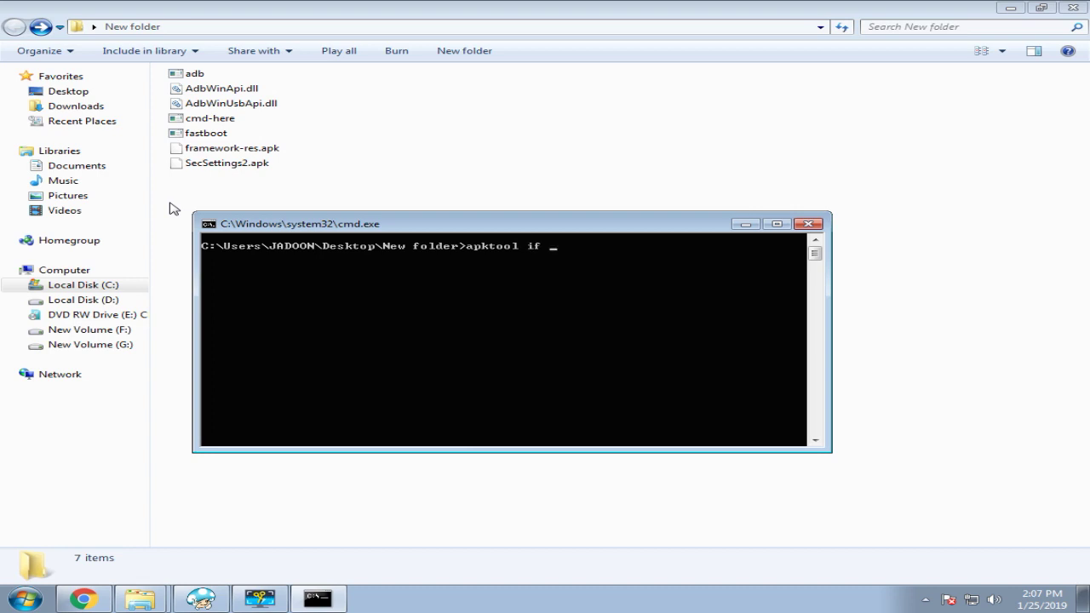
pyautogui.moveTo(230, 148); pyautogui.dragTo(564, 248)
pyautogui.press('Return')
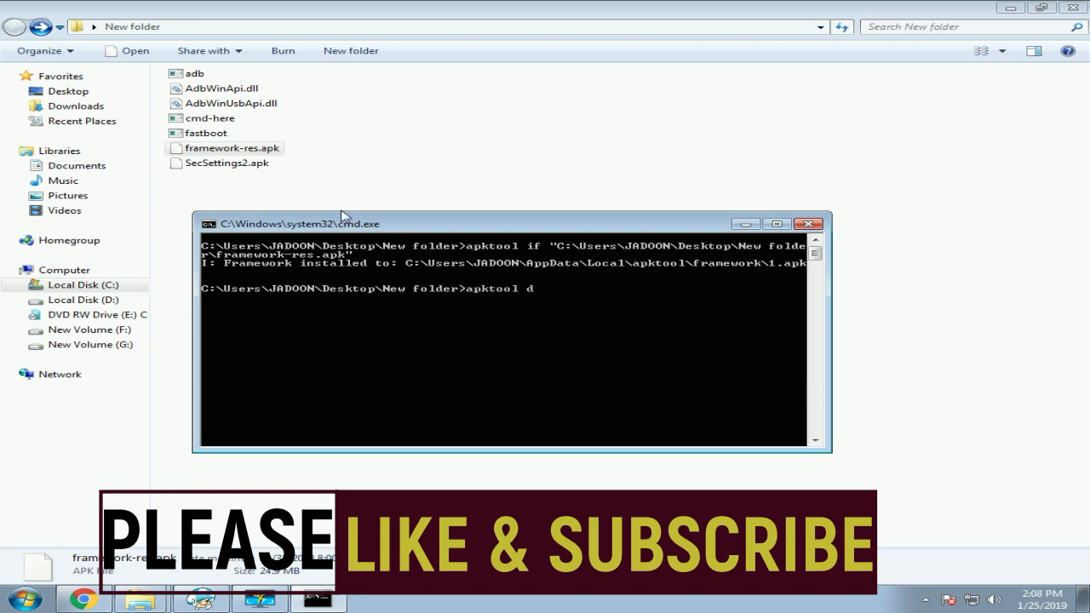
pyautogui.moveTo(249, 168); pyautogui.dragTo(560, 295)
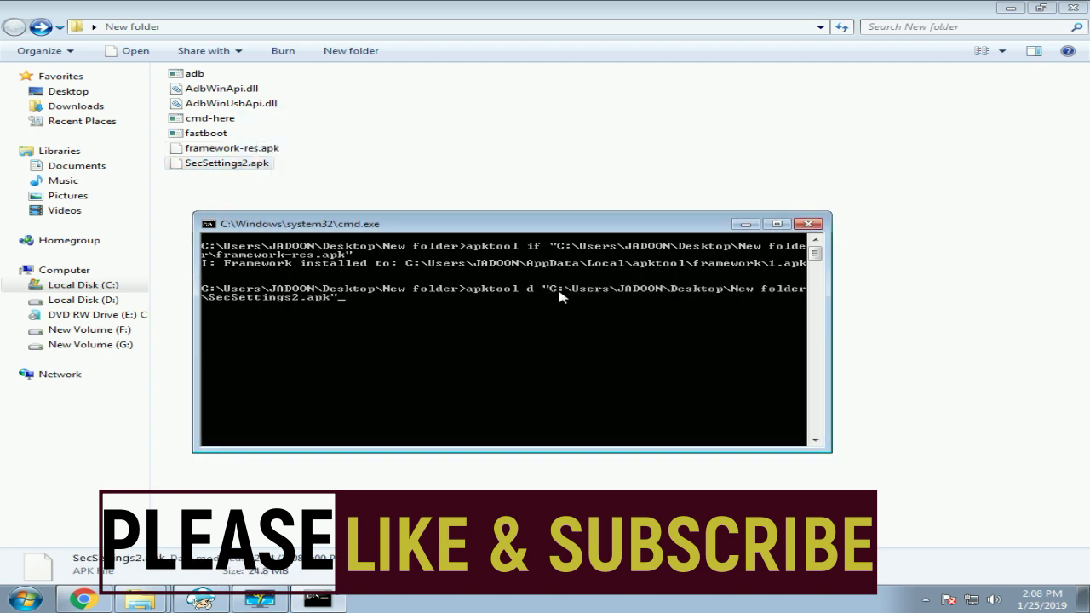
pyautogui.press('Return')
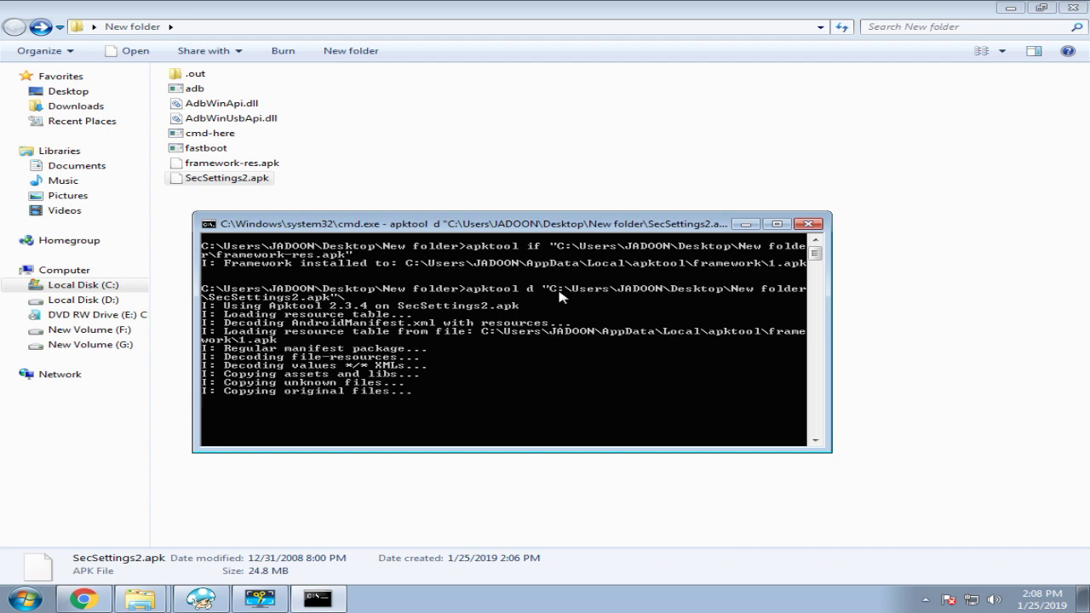
# Step: Open the res\xml folder inside the decompiled .out folder and search it for "device info"
pyautogui.doubleClick(192, 75)
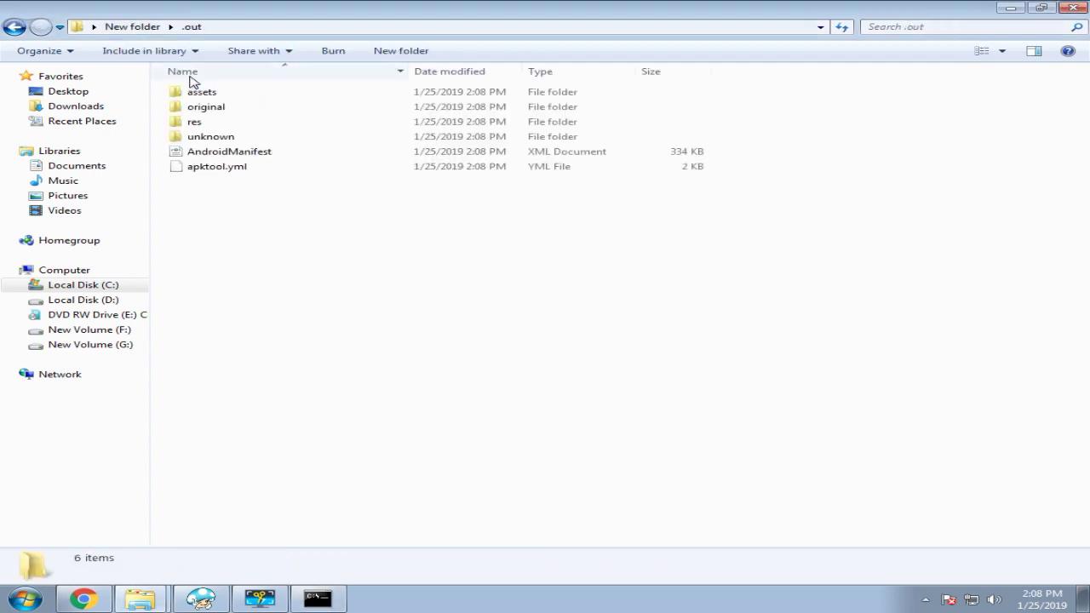
pyautogui.click(199, 127)
pyautogui.doubleClick(201, 126)
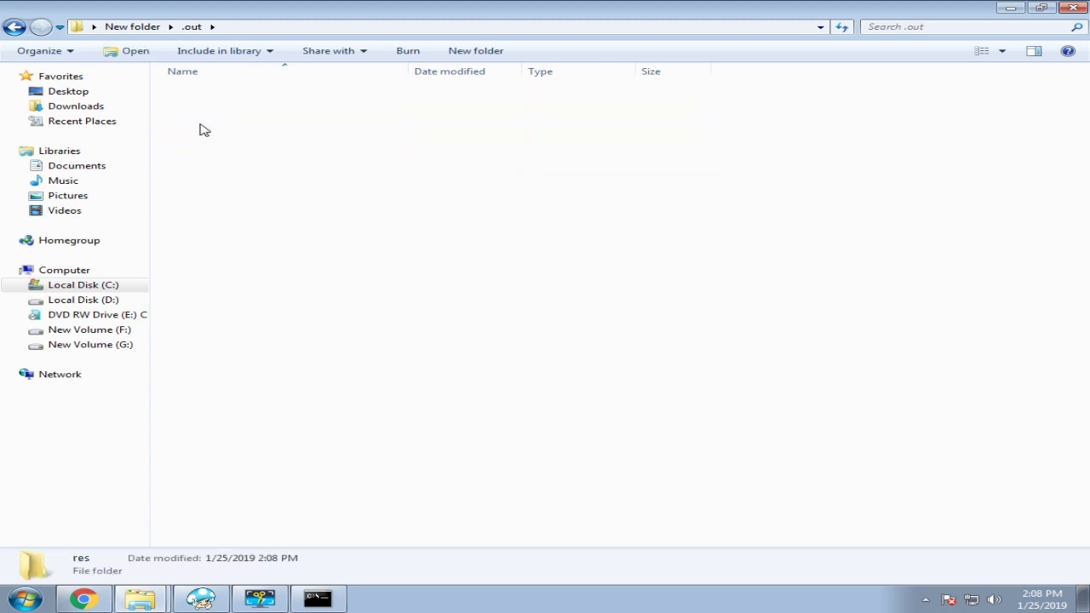
pyautogui.scroll(-20, 371, 230)
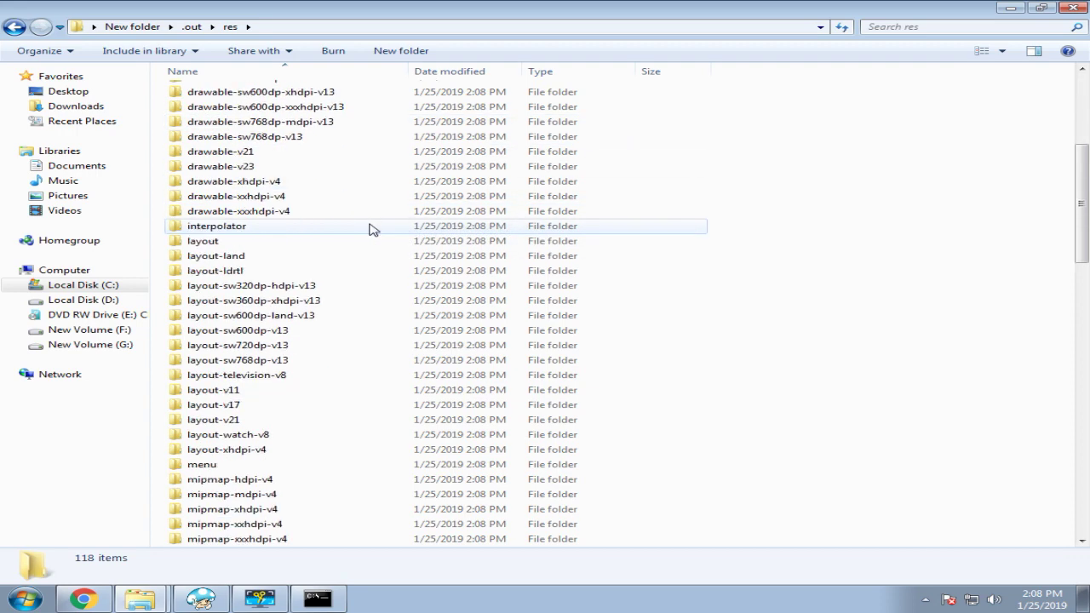
pyautogui.scroll(-6, 370, 230)
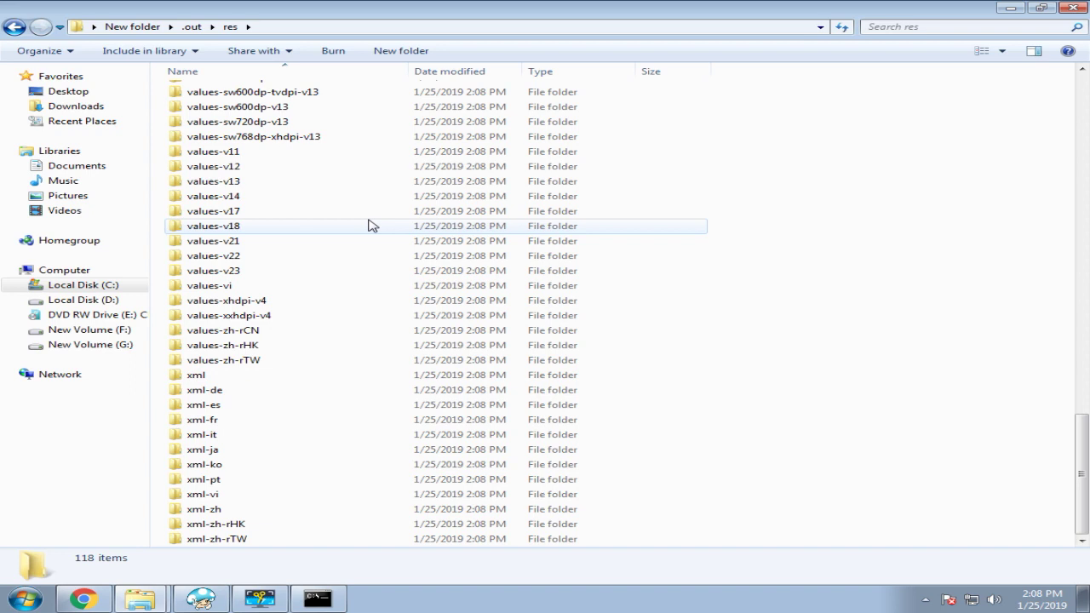
pyautogui.click(197, 380)
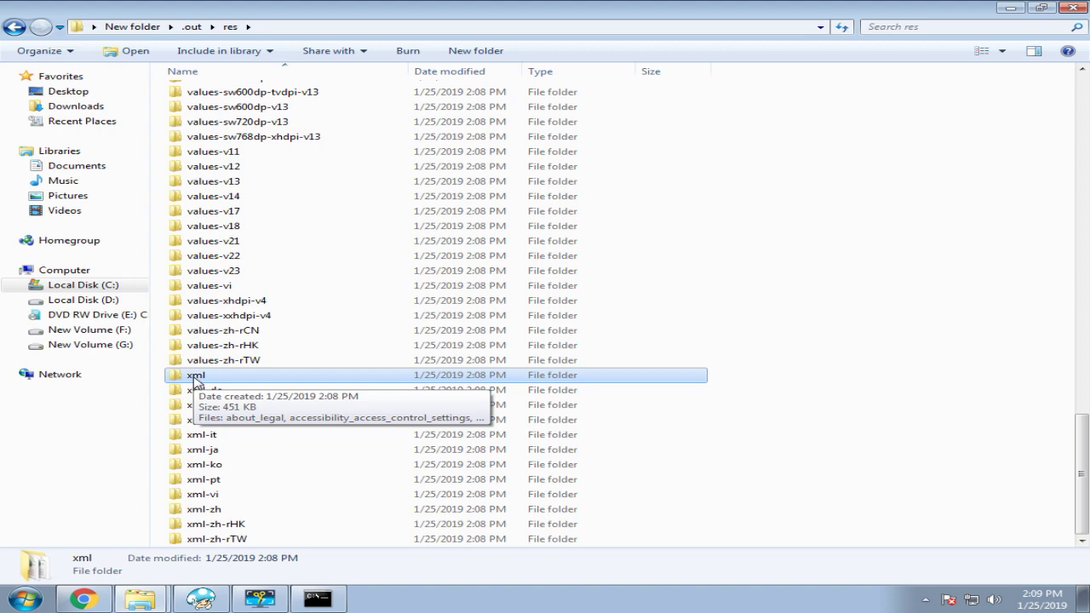
pyautogui.doubleClick(196, 380)
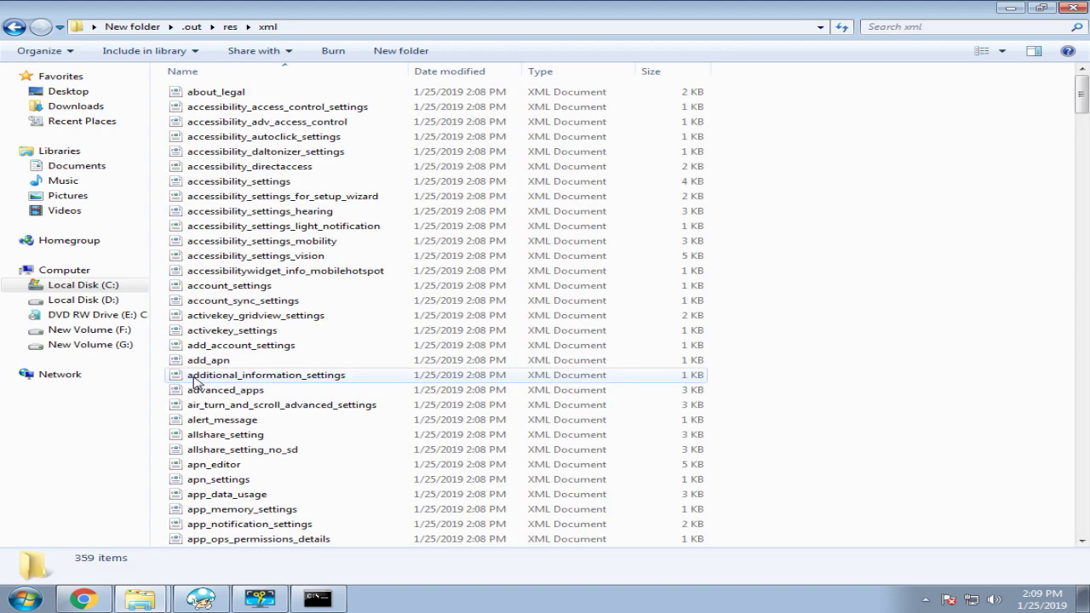
pyautogui.click(905, 28)
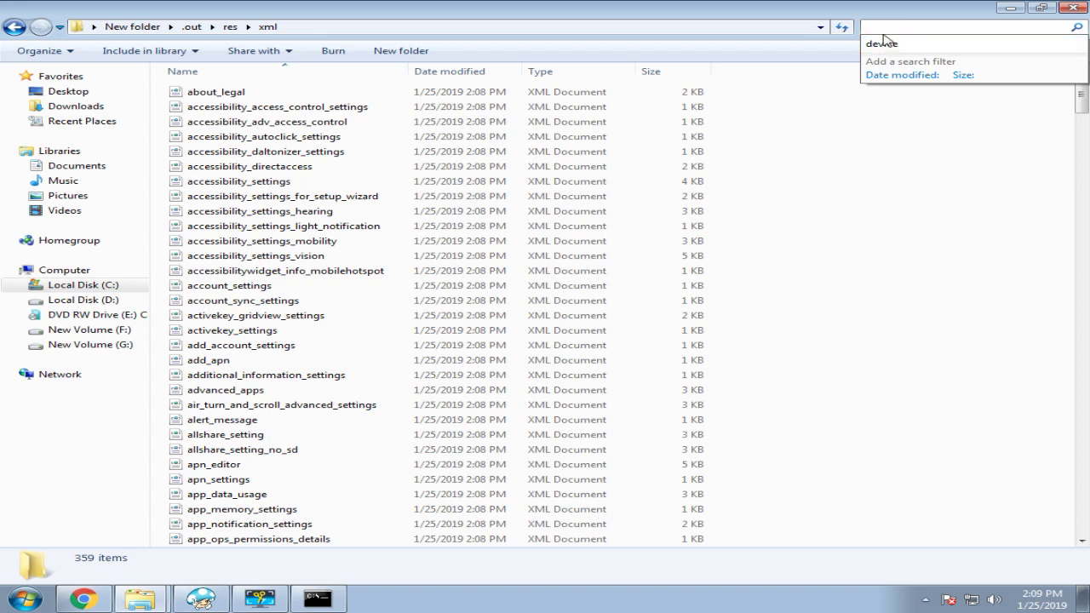
pyautogui.write('device info')
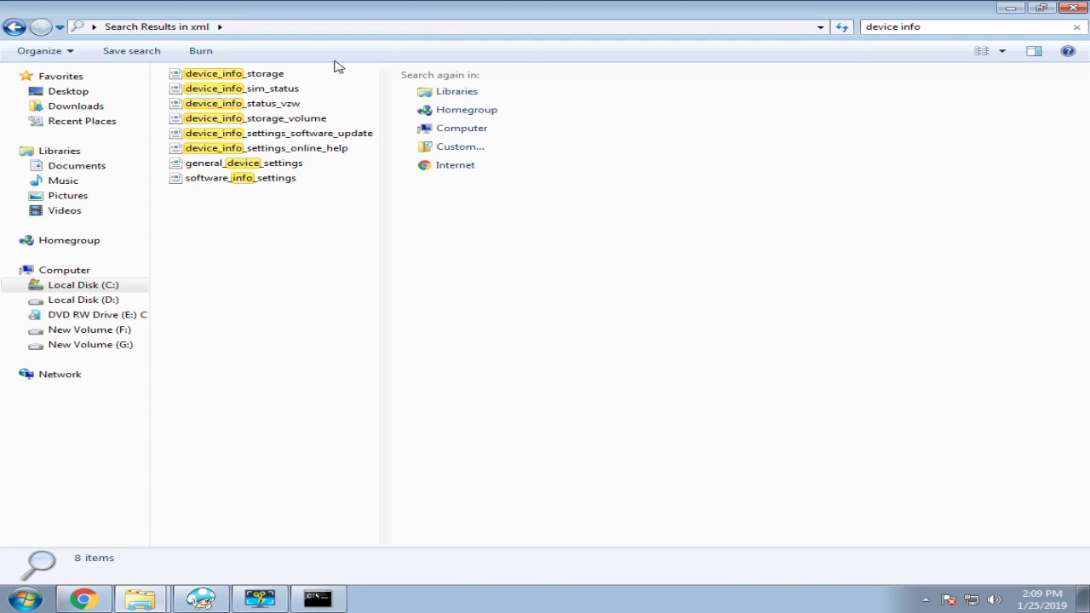
# Step: Open software_info_settings.xml in Notepad++ to examine its preference entries, and close it without editing
pyautogui.click(274, 177)
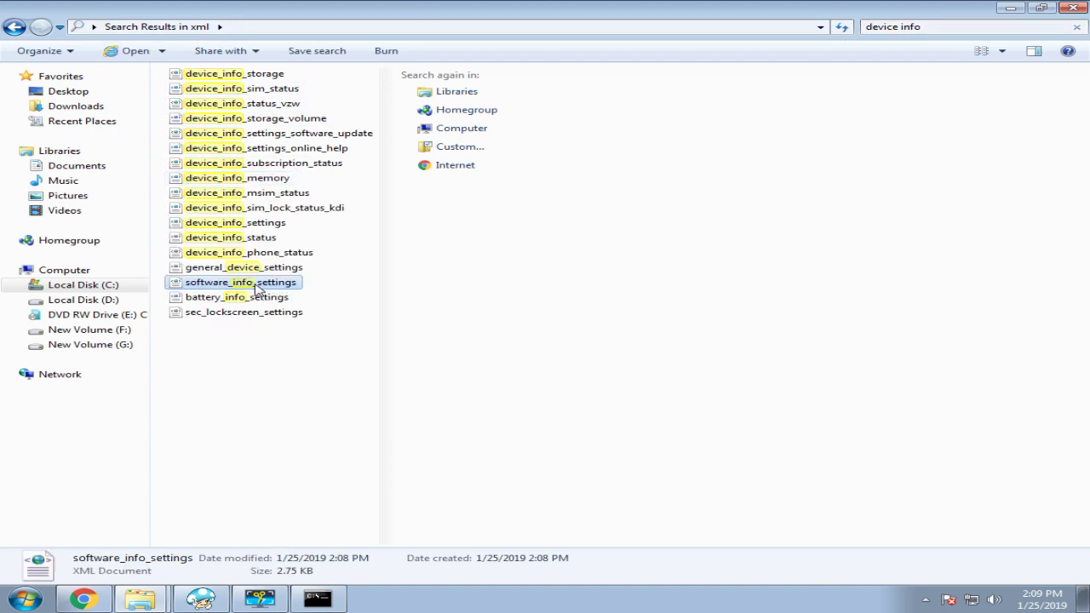
pyautogui.rightClick(248, 288)
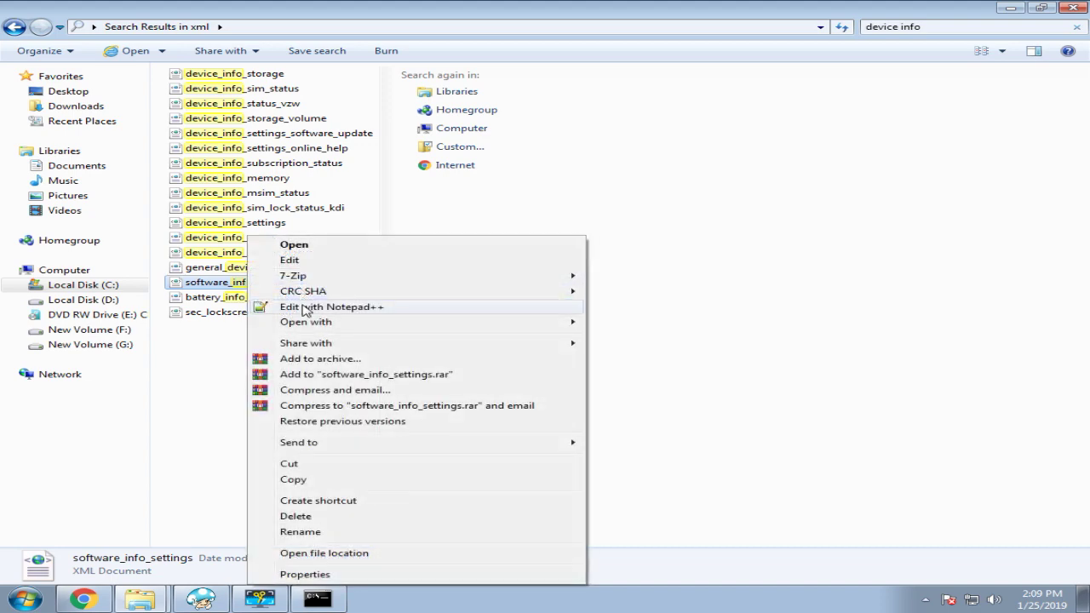
pyautogui.click(361, 312)
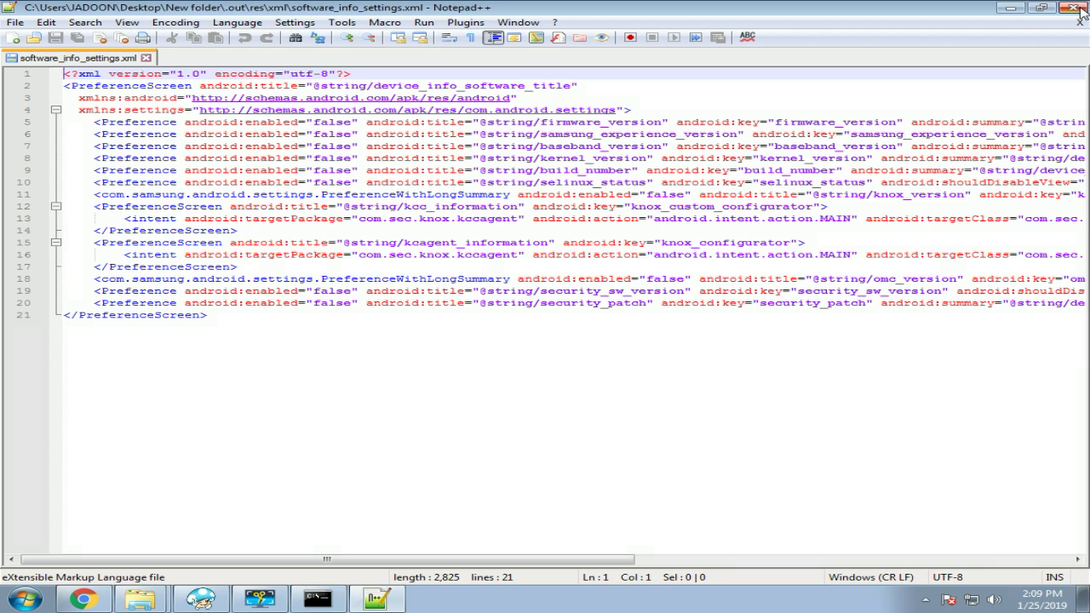
pyautogui.click(147, 58)
pyautogui.click(1078, 9)
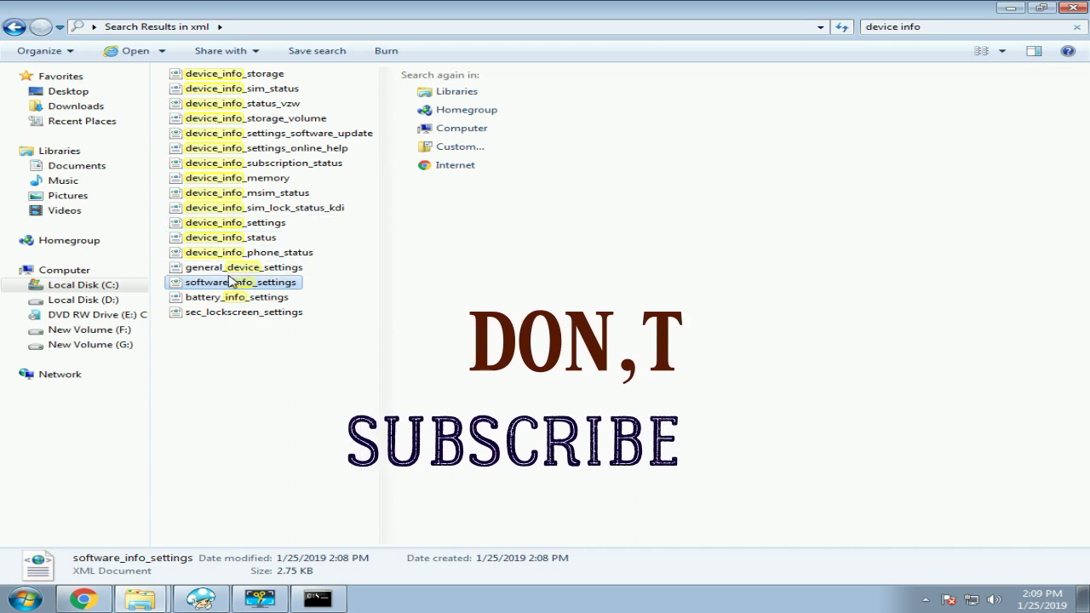
# Step: Open device_info_settings.xml from the search results in Notepad++
pyautogui.click(246, 224)
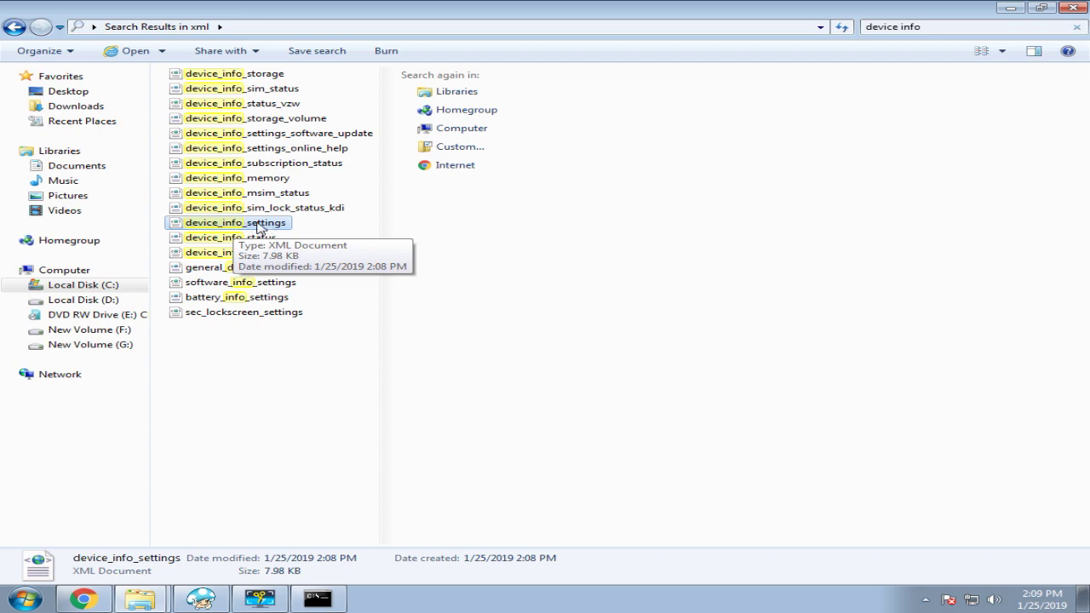
pyautogui.rightClick(258, 227)
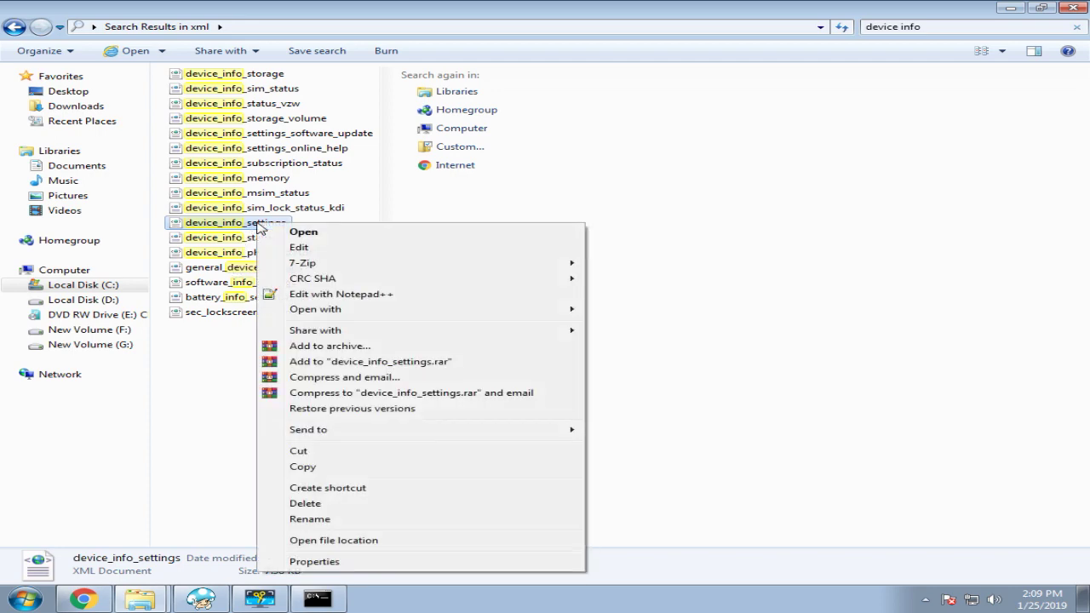
pyautogui.click(323, 297)
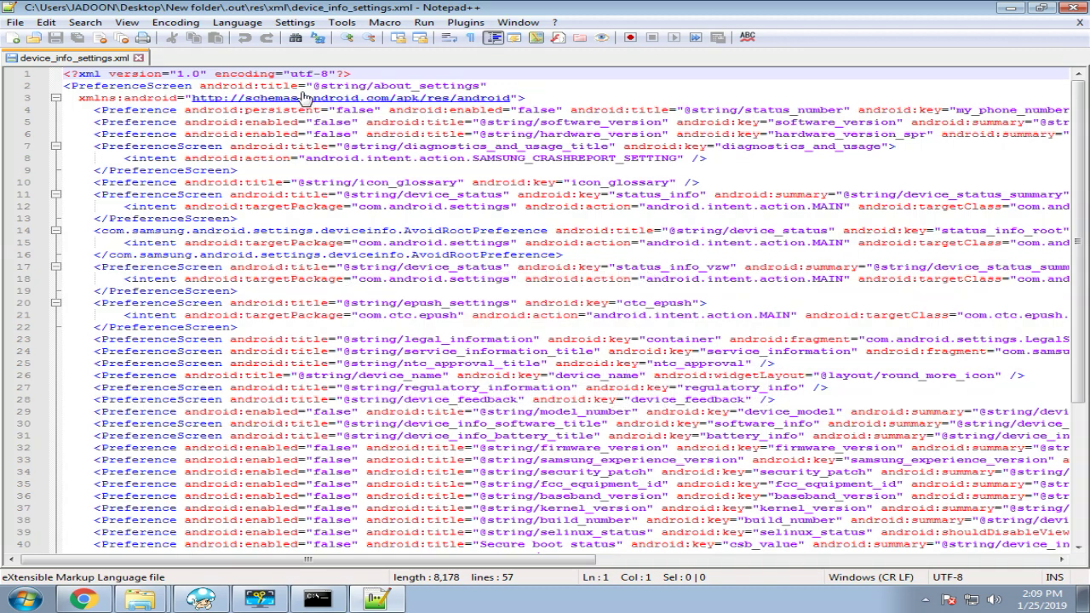
# Step: Find "baseband" in device_info_settings.xml and examine the rest of the baseband_version preference line
pyautogui.click(127, 23)
pyautogui.moveTo(87, 23)
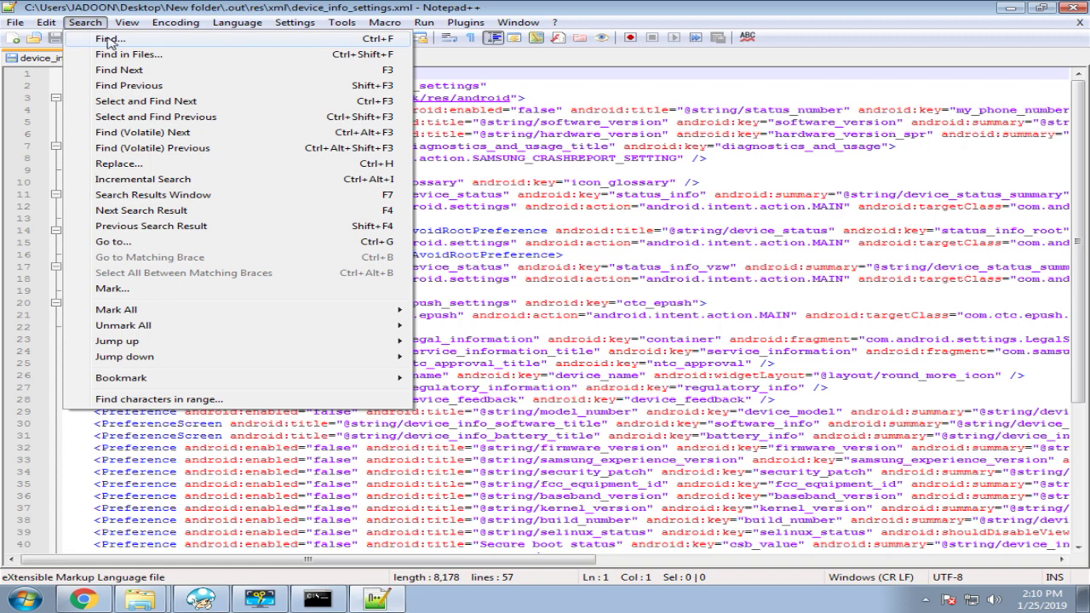
pyautogui.click(111, 39)
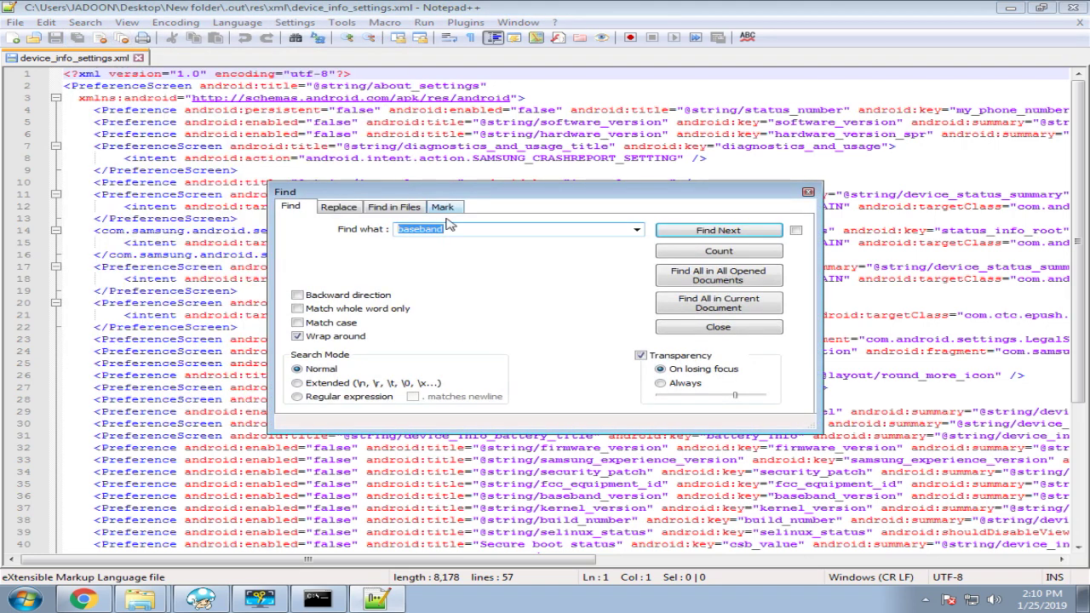
pyautogui.write('baseband')
pyautogui.press('Return')
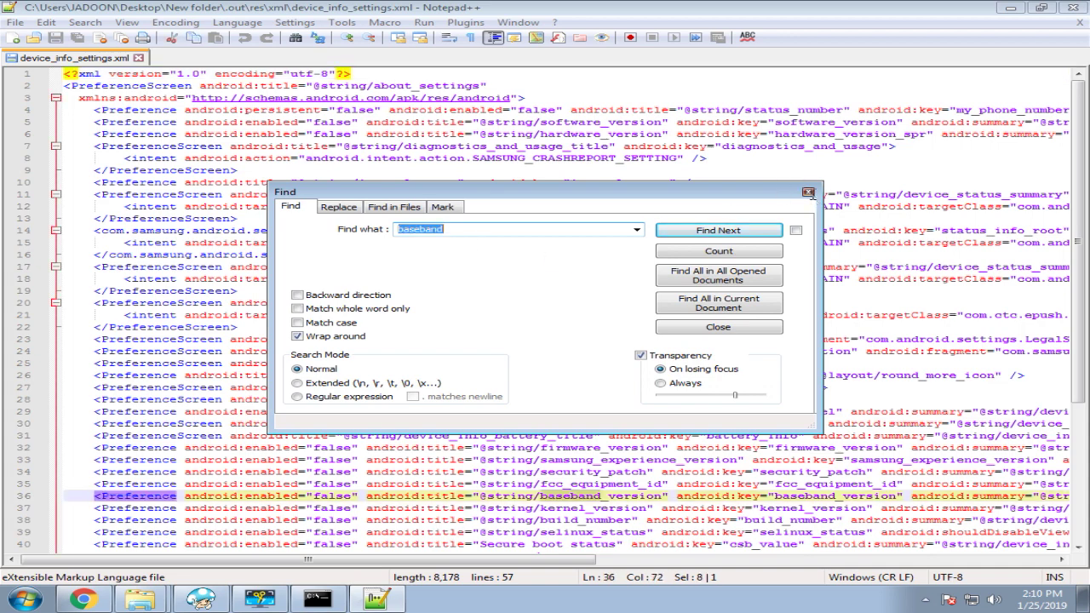
pyautogui.click(808, 191)
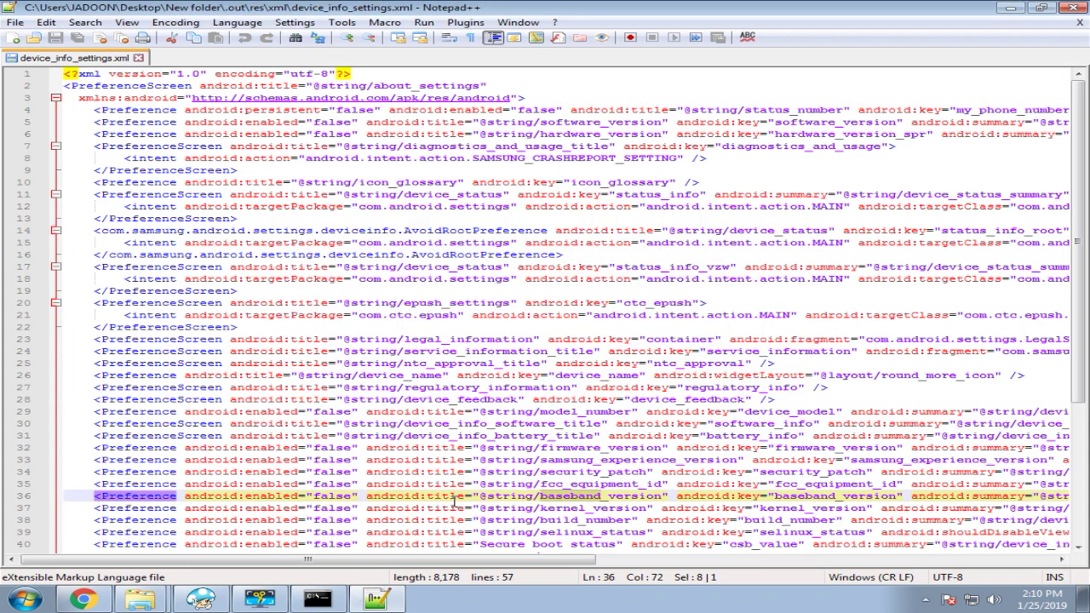
pyautogui.moveTo(529, 562); pyautogui.dragTo(832, 561)
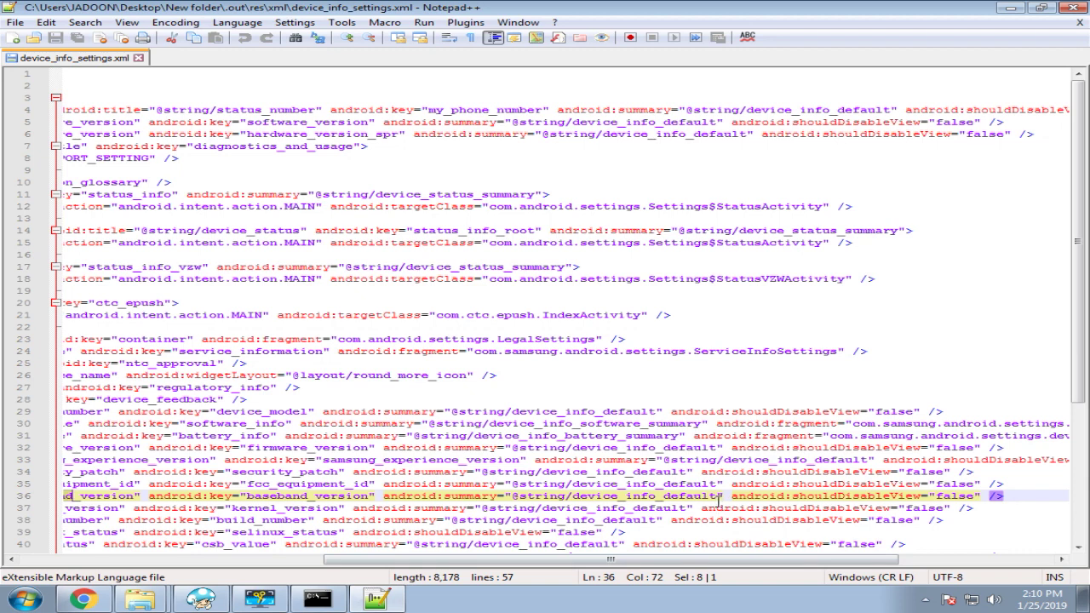
# Step: Replace the baseband_version entry's summary value with the trial text "put your own name lik" and erase it to leave empty quotes
pyautogui.moveTo(718, 495); pyautogui.dragTo(512, 496)
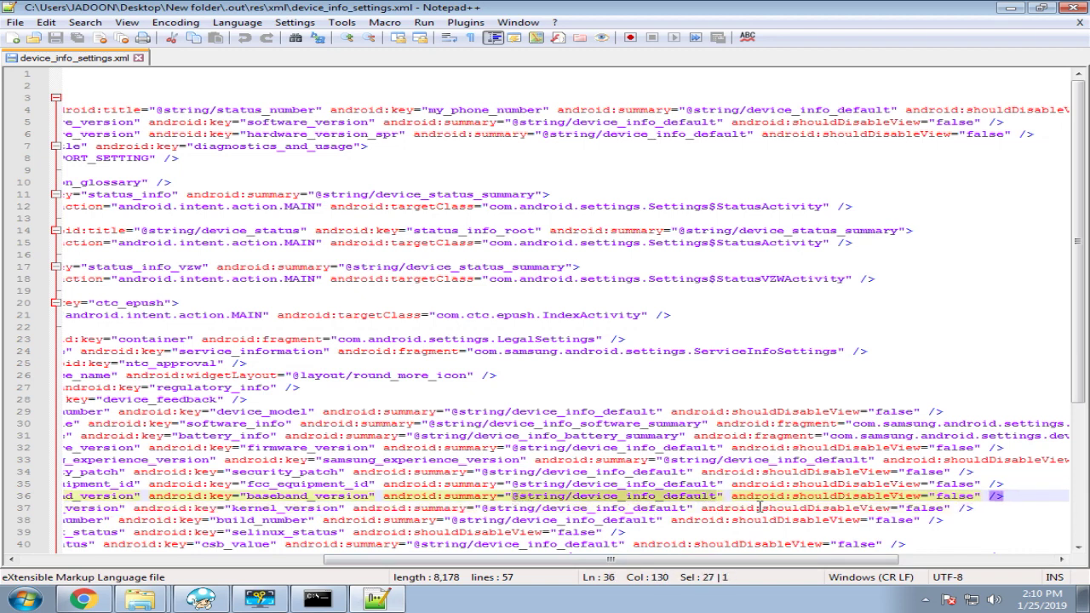
pyautogui.write('put your ')
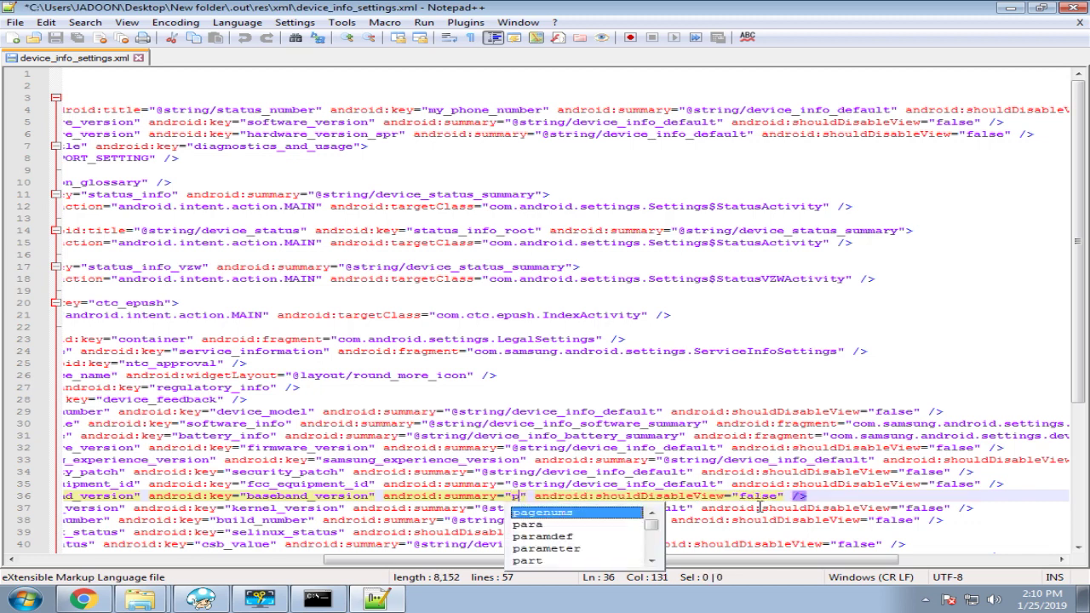
pyautogui.write('own name')
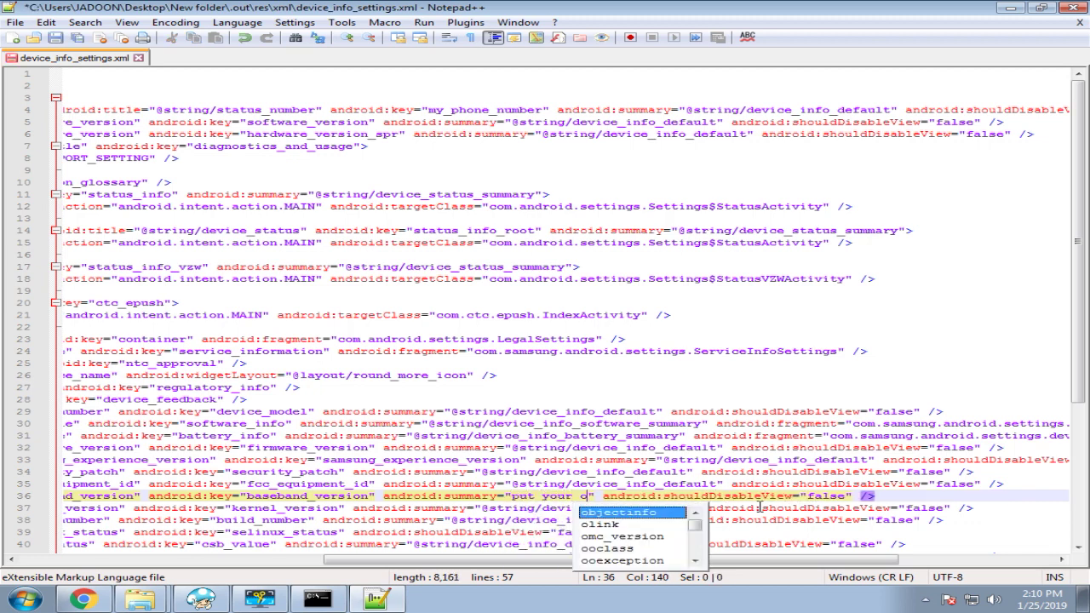
pyautogui.write(' like')
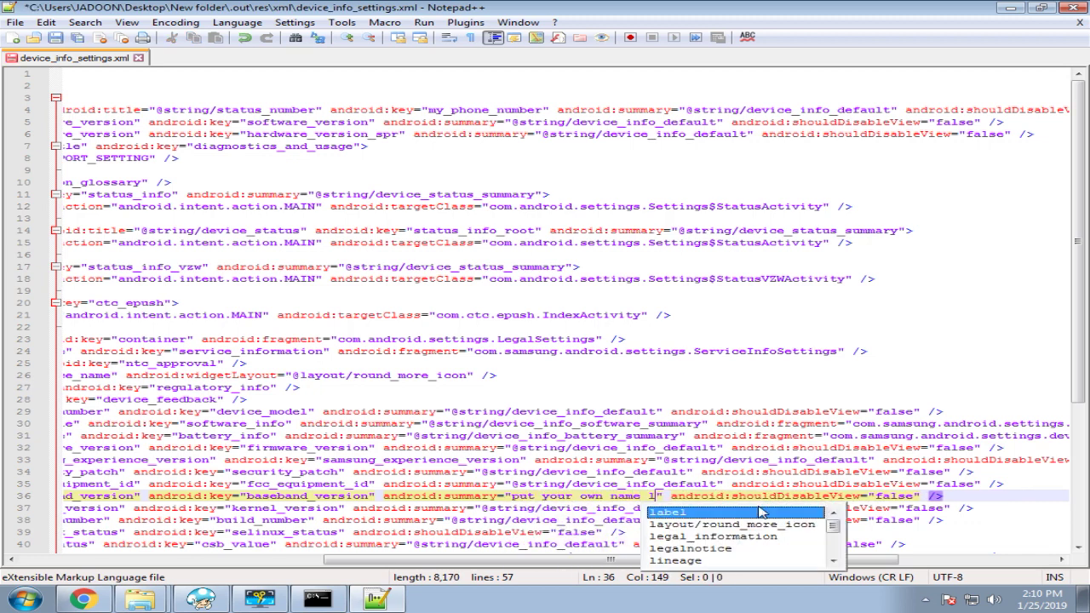
pyautogui.press('BackSpace')
pyautogui.press('BackSpace')
pyautogui.press('BackSpace')
pyautogui.press('BackSpace')
pyautogui.press('BackSpace')
pyautogui.press('BackSpace')
pyautogui.press('BackSpace')
pyautogui.press('BackSpace')
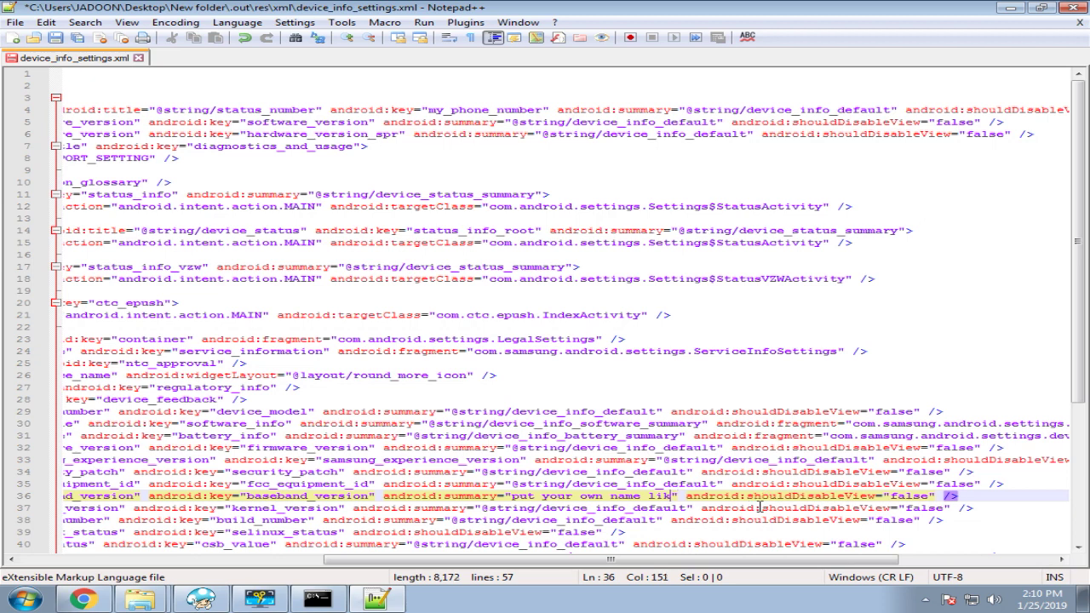
pyautogui.press('BackSpace')
pyautogui.press('BackSpace')
pyautogui.press('BackSpace')
pyautogui.press('BackSpace')
pyautogui.press('BackSpace')
pyautogui.press('BackSpace')
pyautogui.press('BackSpace')
pyautogui.press('BackSpace')
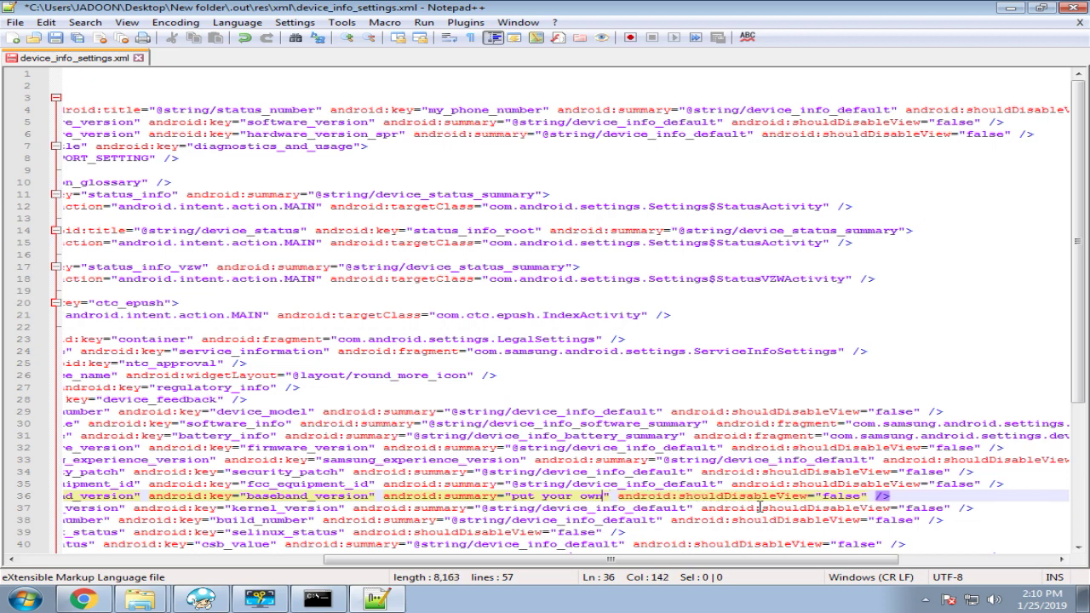
pyautogui.press('BackSpace')
pyautogui.press('BackSpace')
pyautogui.press('BackSpace')
pyautogui.press('BackSpace')
pyautogui.press('BackSpace')
pyautogui.press('BackSpace')
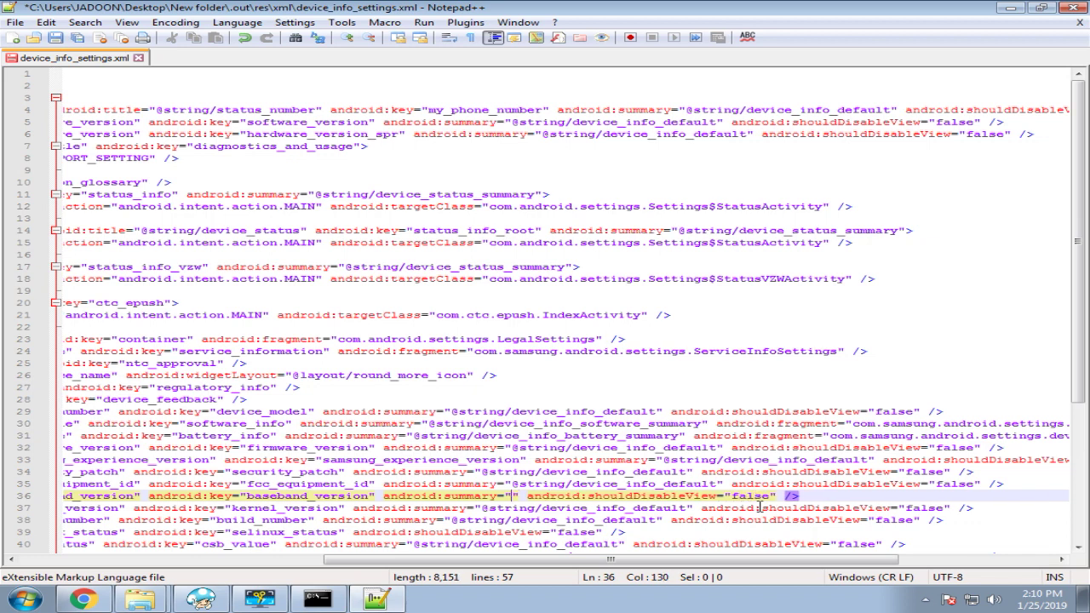
# Step: Enter SM-G920FFIXBYJMOBILEARENA as the android:summary value of the baseband_version entry
pyautogui.write('SM')
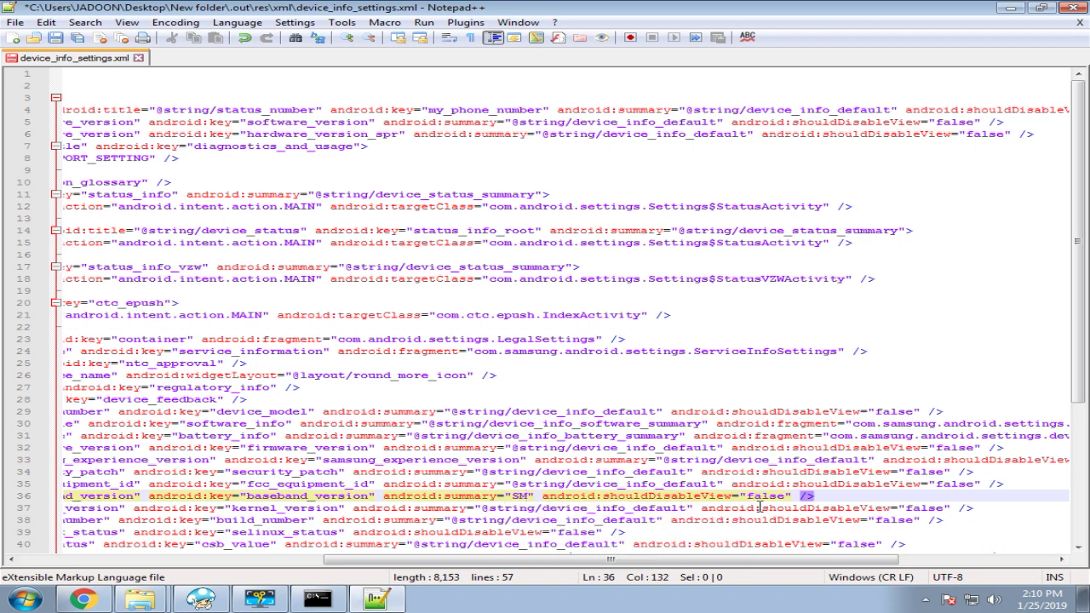
pyautogui.write('-G920')
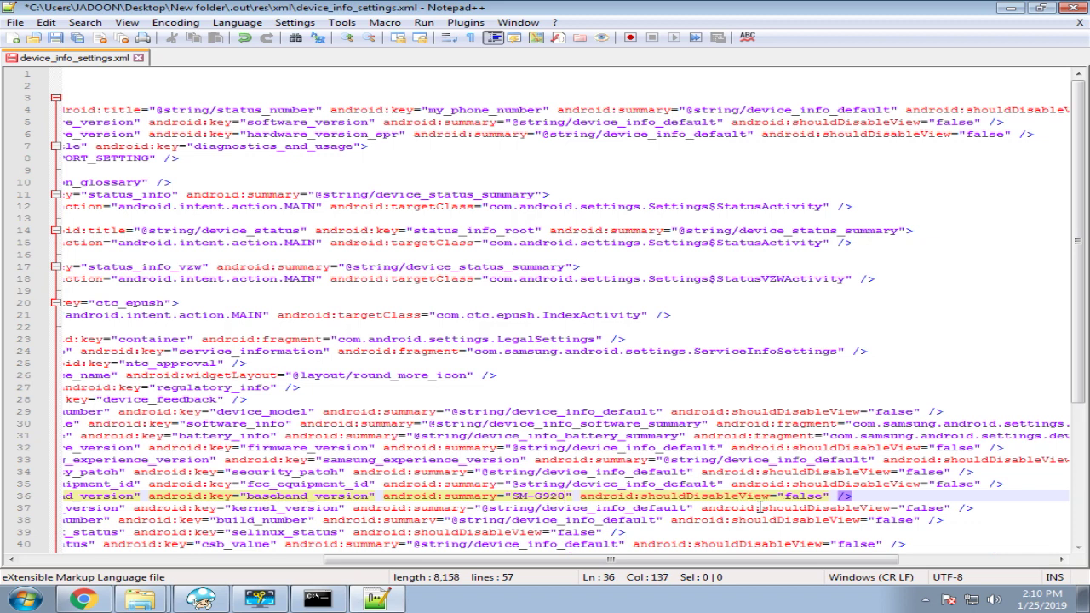
pyautogui.write('F')
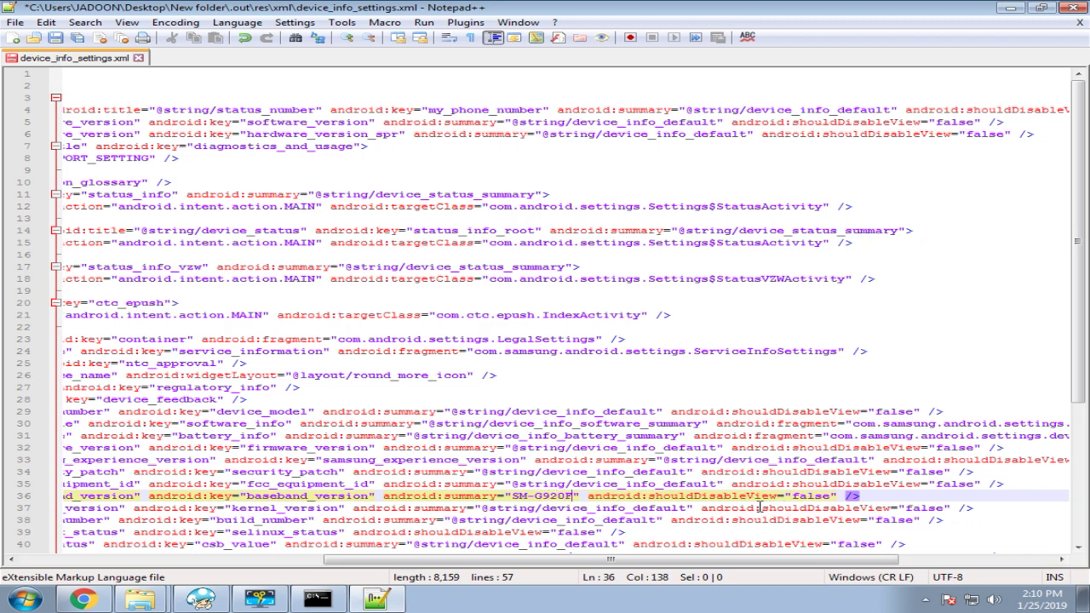
pyautogui.write('fix')
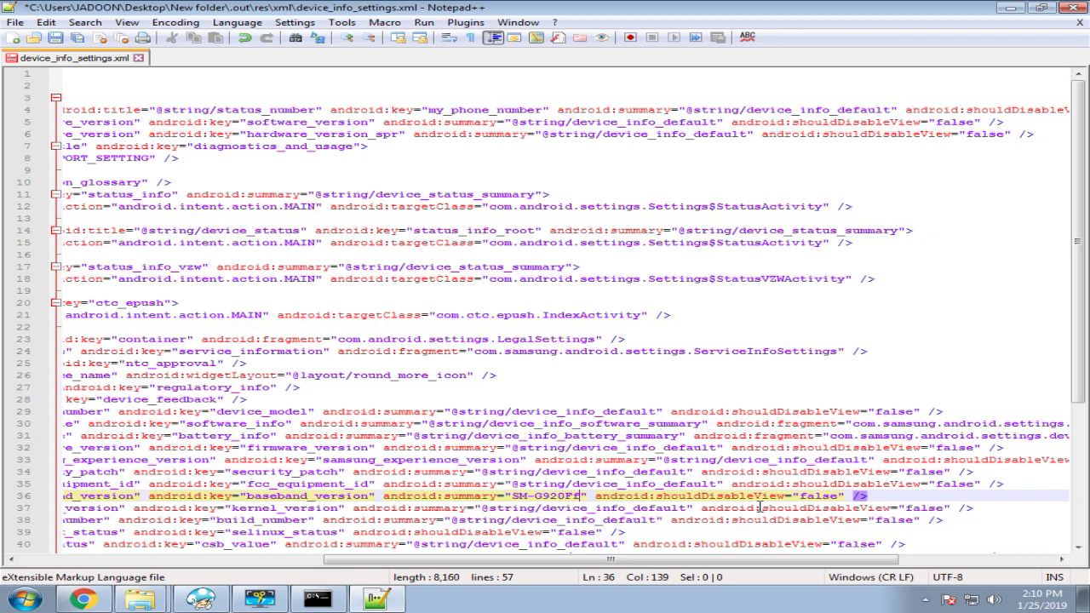
pyautogui.press('BackSpace')
pyautogui.press('BackSpace')
pyautogui.press('BackSpace')
pyautogui.write('FIXBY')
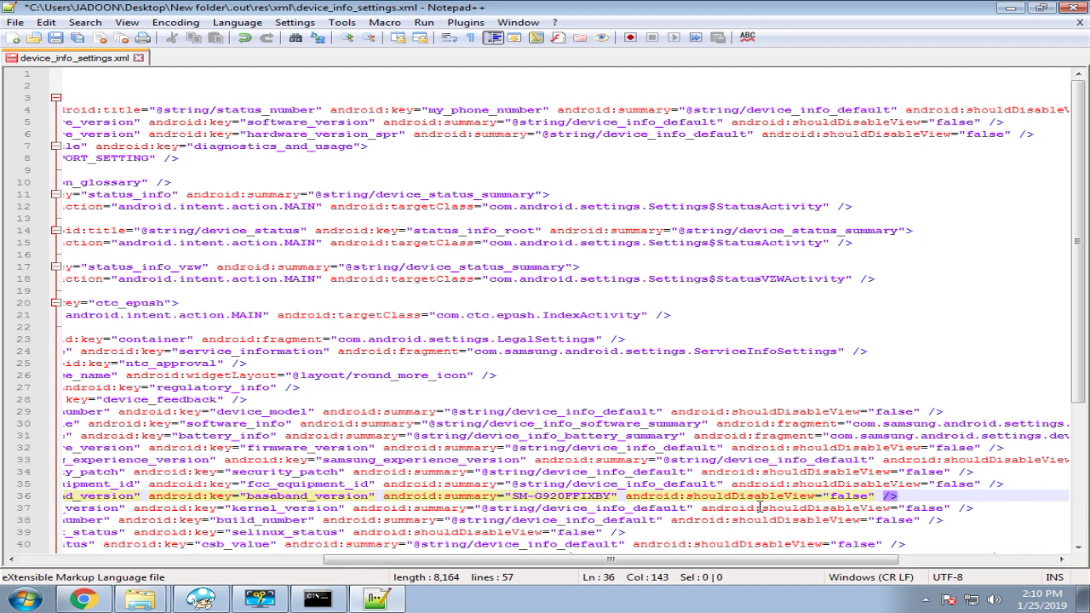
pyautogui.write('JMOBILEAR')
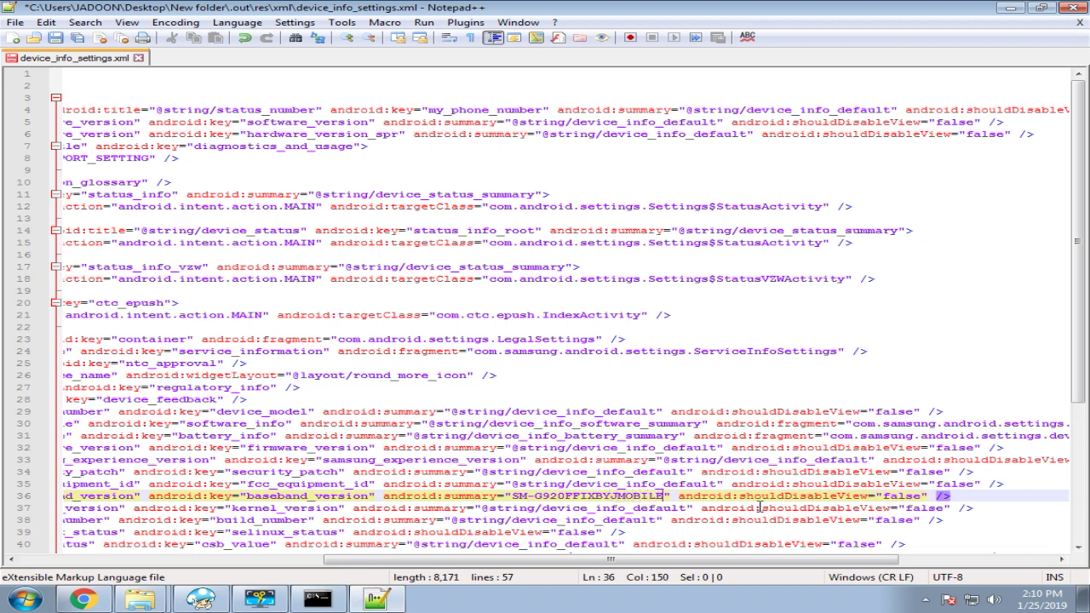
pyautogui.write('ENA')
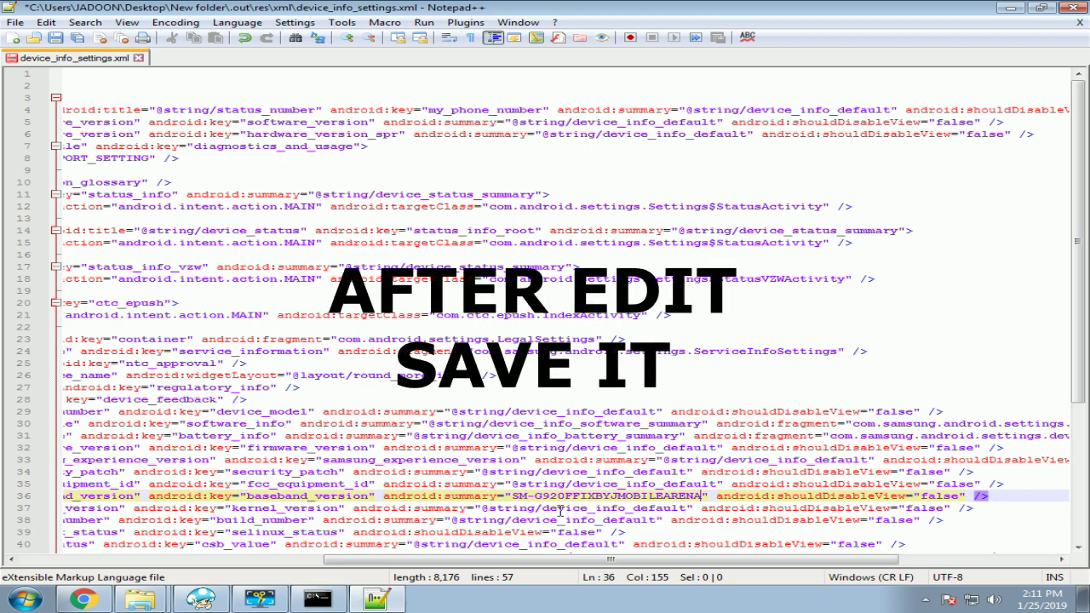
# Step: Save device_info_settings.xml and close it together with Notepad++
pyautogui.click(57, 39)
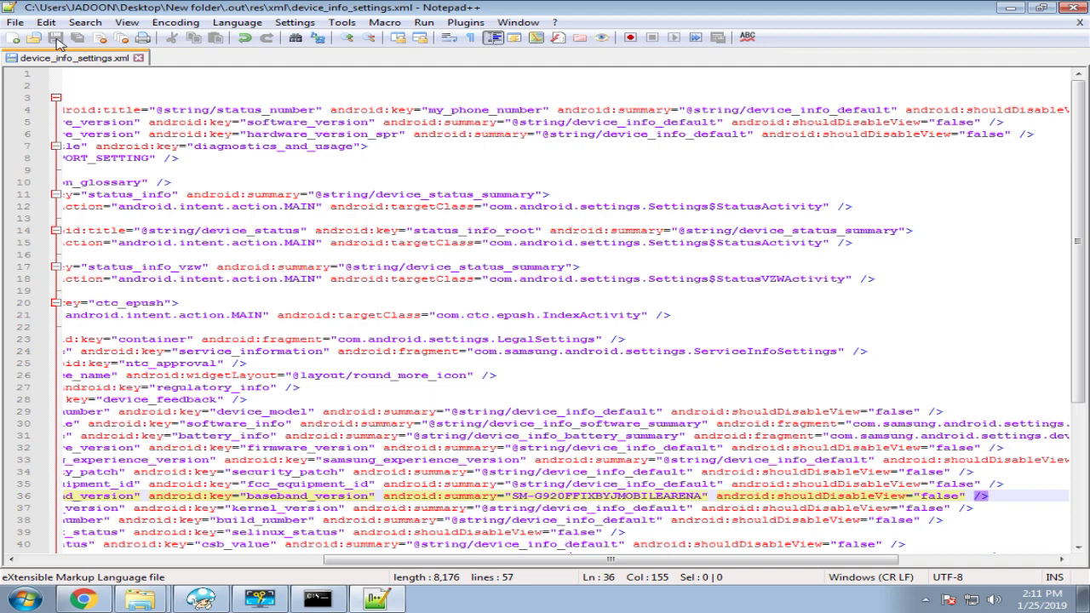
pyautogui.click(140, 58)
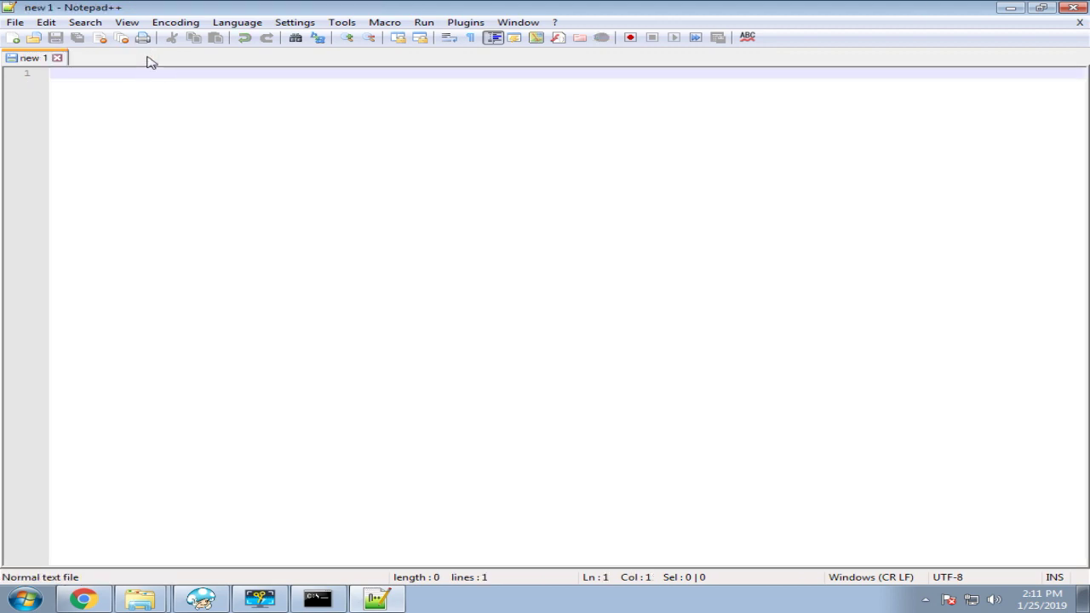
pyautogui.click(1075, 8)
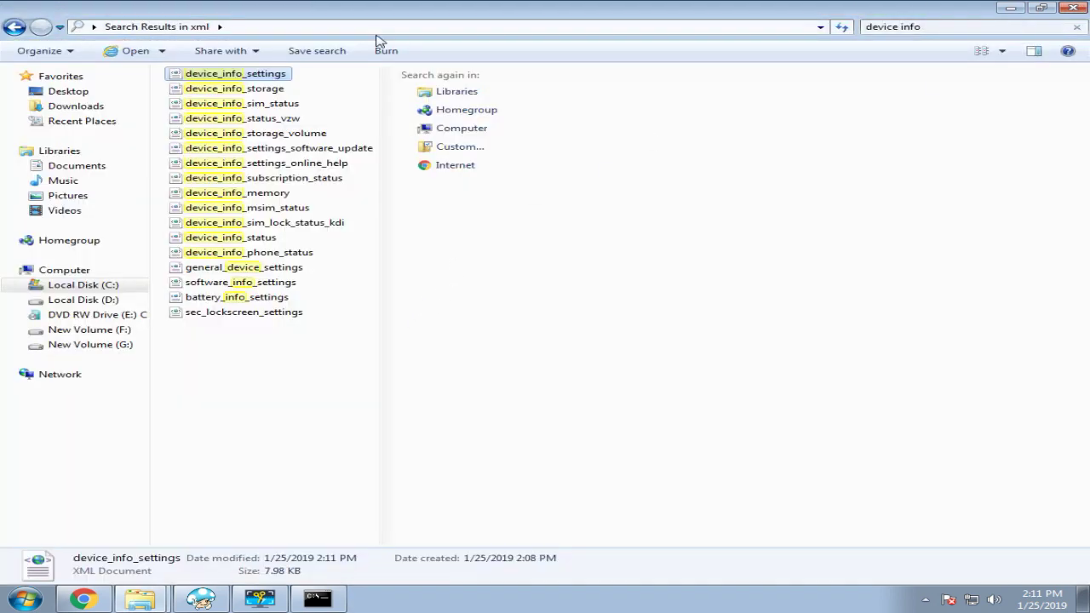
# Step: Return to New folder and rebuild the .out folder from the command prompt with apktool b and the folder's path
pyautogui.click(14, 28)
pyautogui.click(14, 27)
pyautogui.click(13, 28)
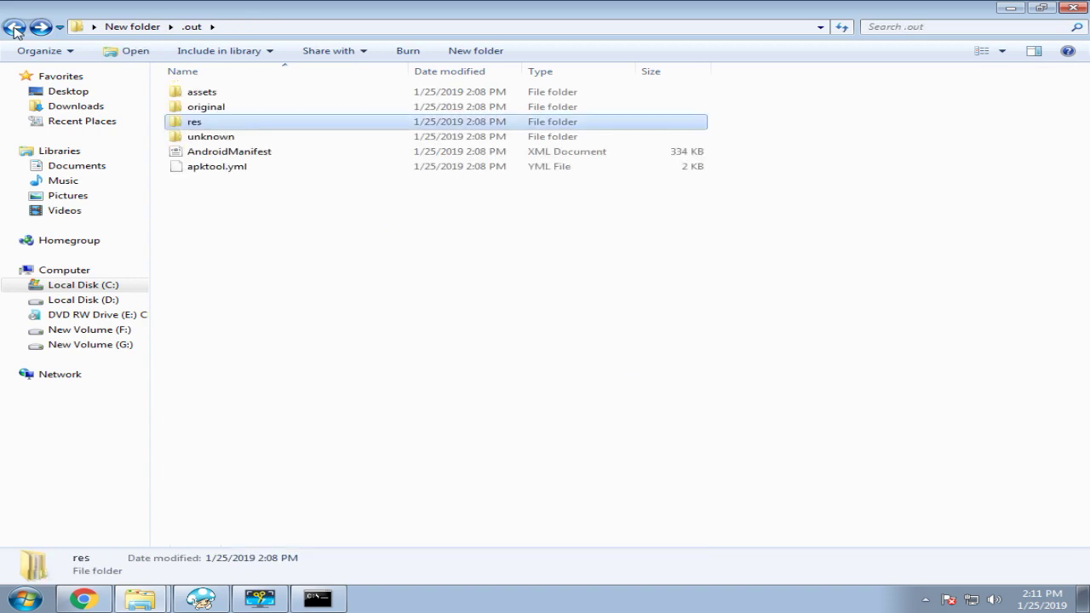
pyautogui.click(13, 27)
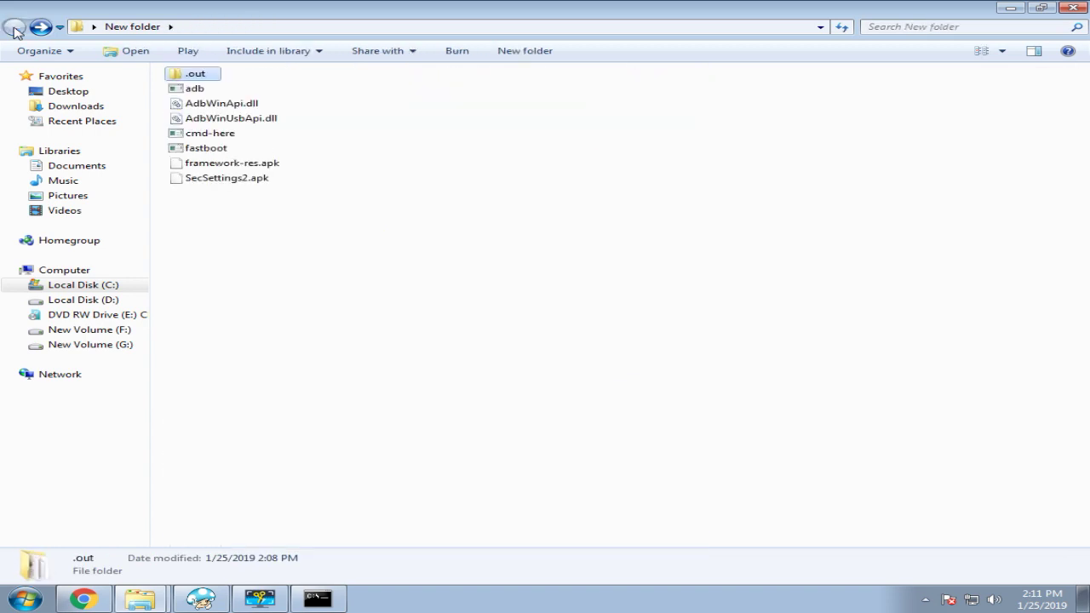
pyautogui.click(337, 600)
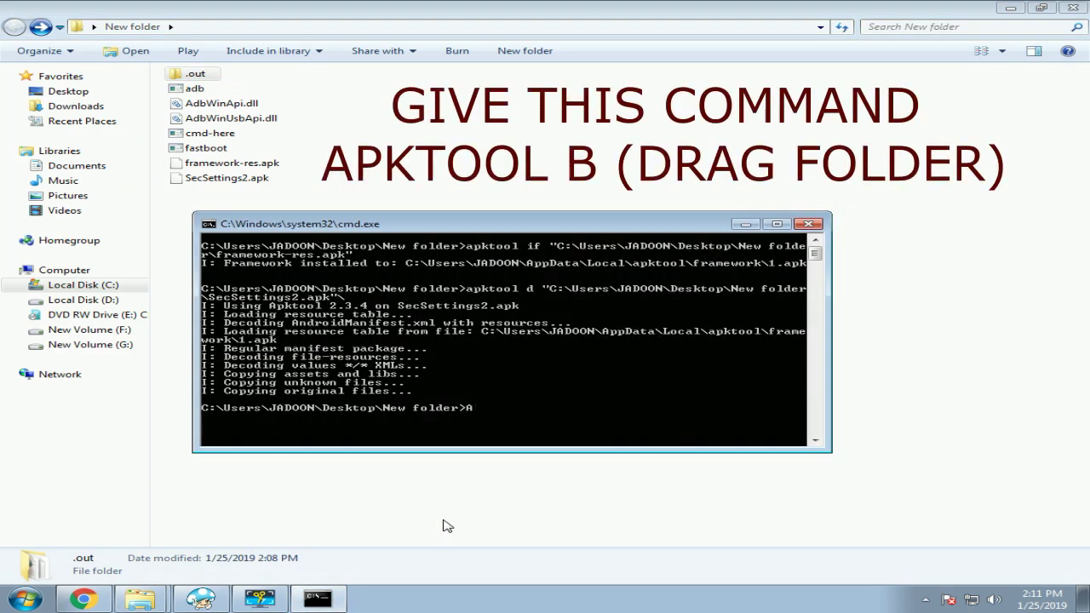
pyautogui.write('apktoo')
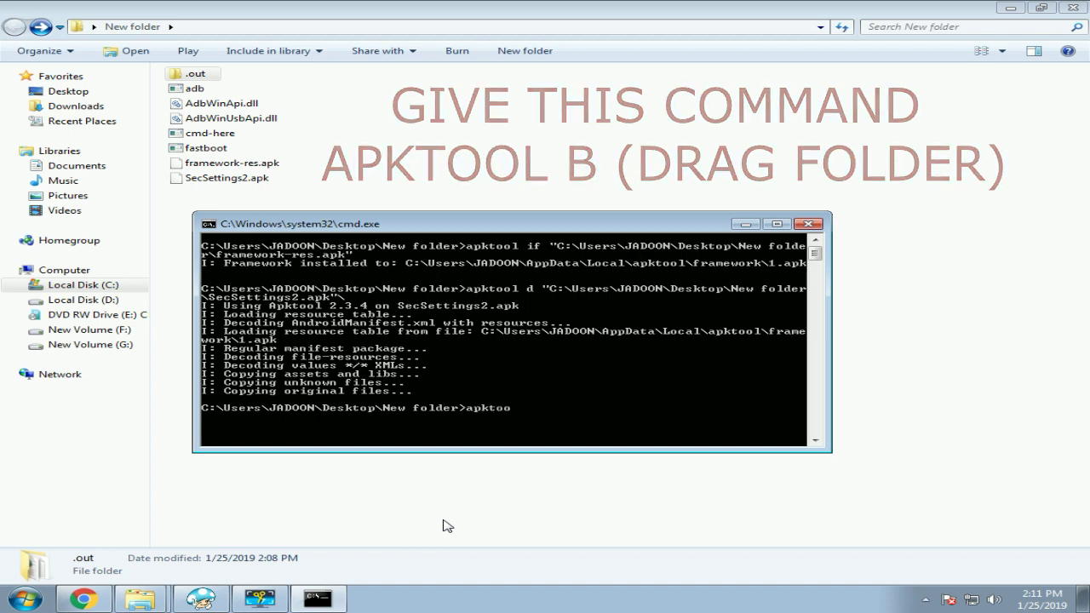
pyautogui.write('l b')
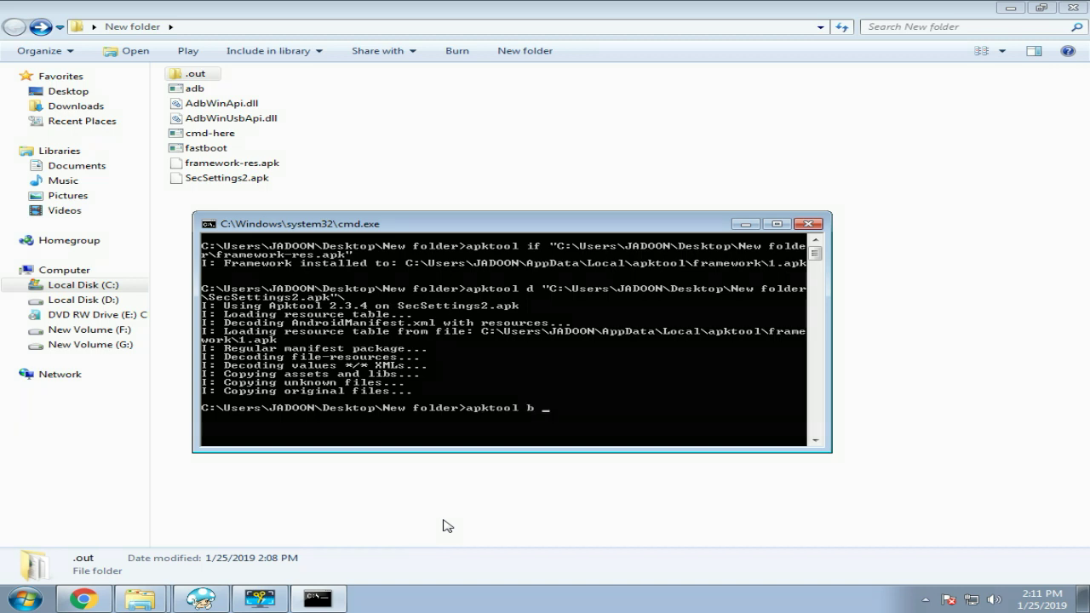
pyautogui.moveTo(195, 74); pyautogui.dragTo(575, 407)
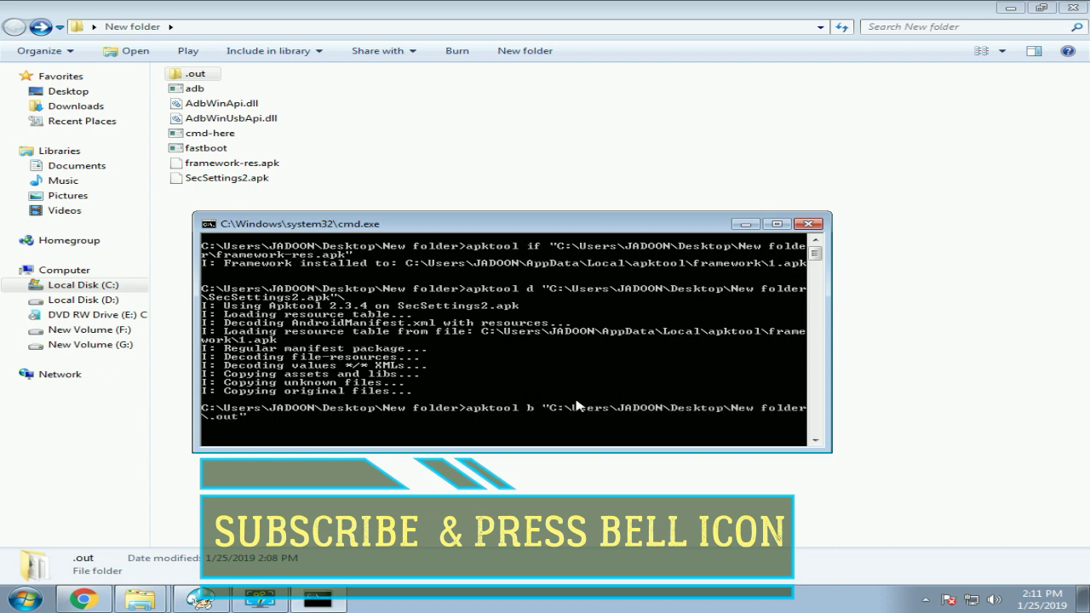
pyautogui.press('Return')
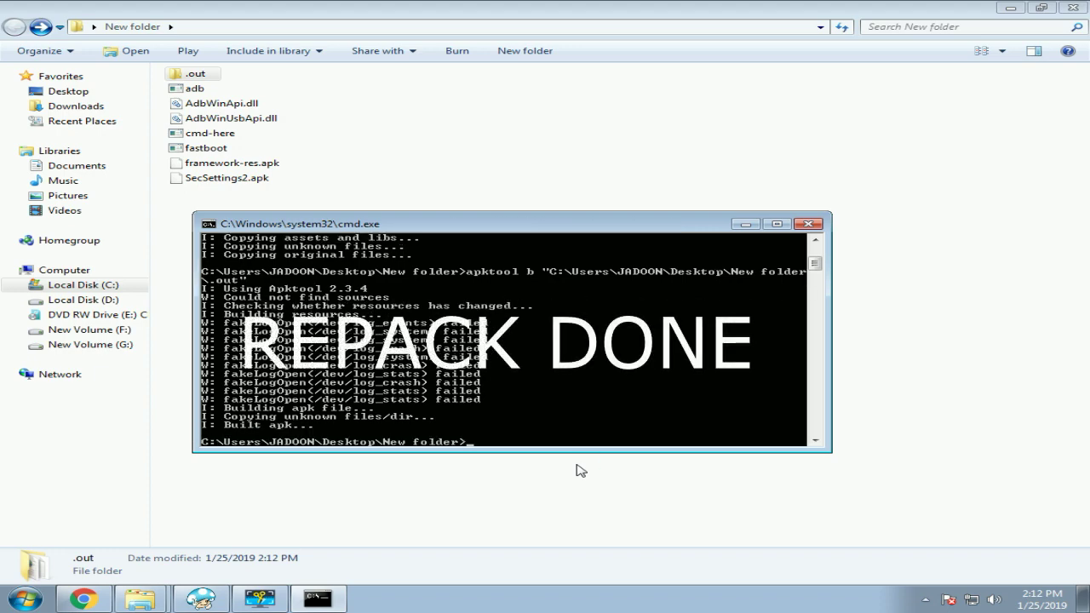
# Step: Move the command window off the file list and check the rebuilt SecSettings2.apk in the .out\dist folder
pyautogui.moveTo(477, 223); pyautogui.dragTo(547, 272)
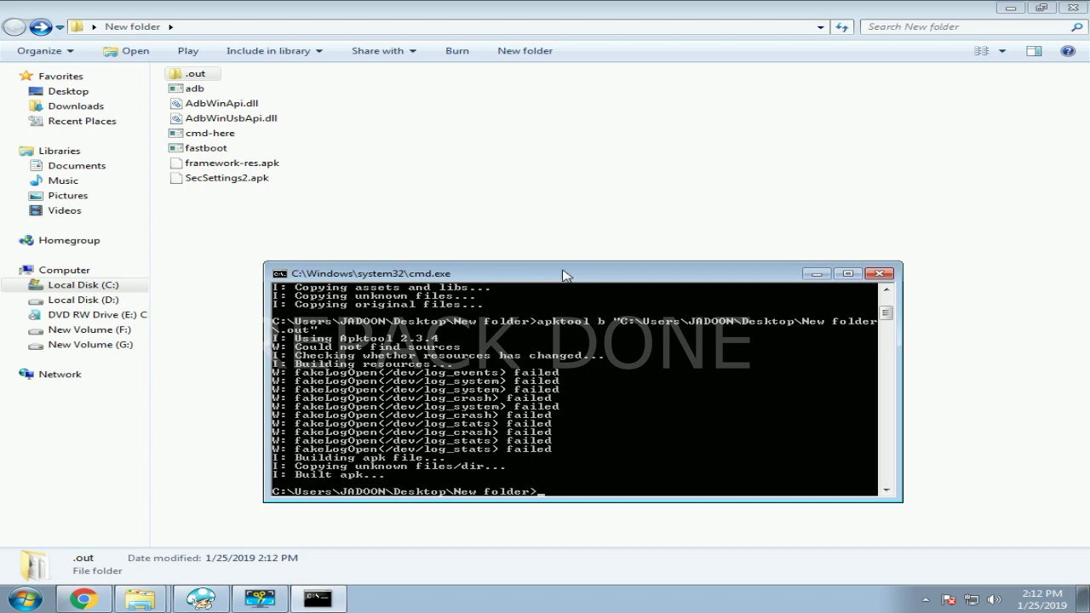
pyautogui.doubleClick(195, 75)
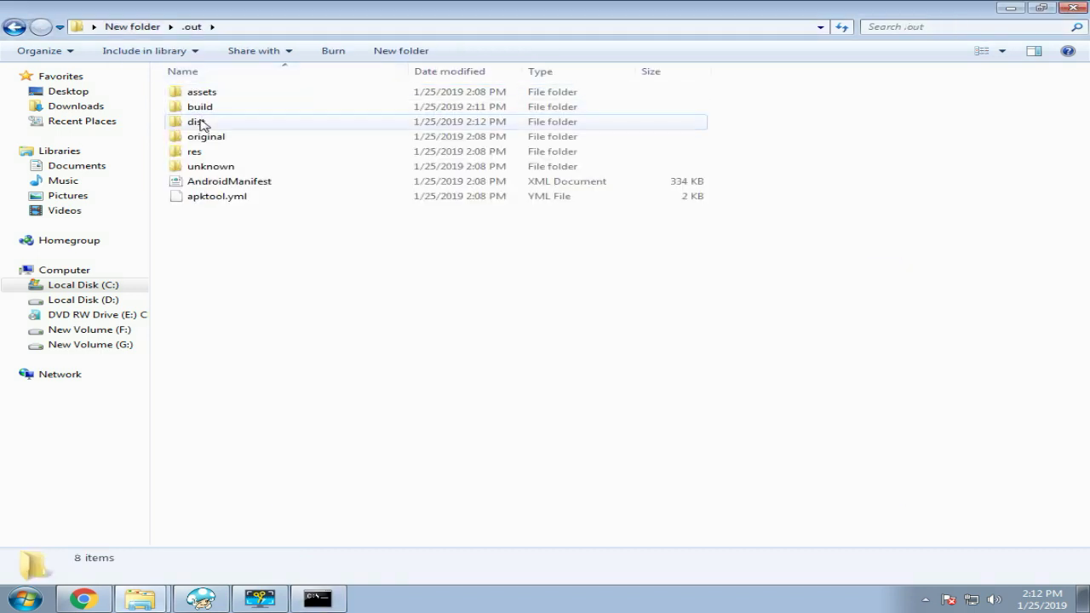
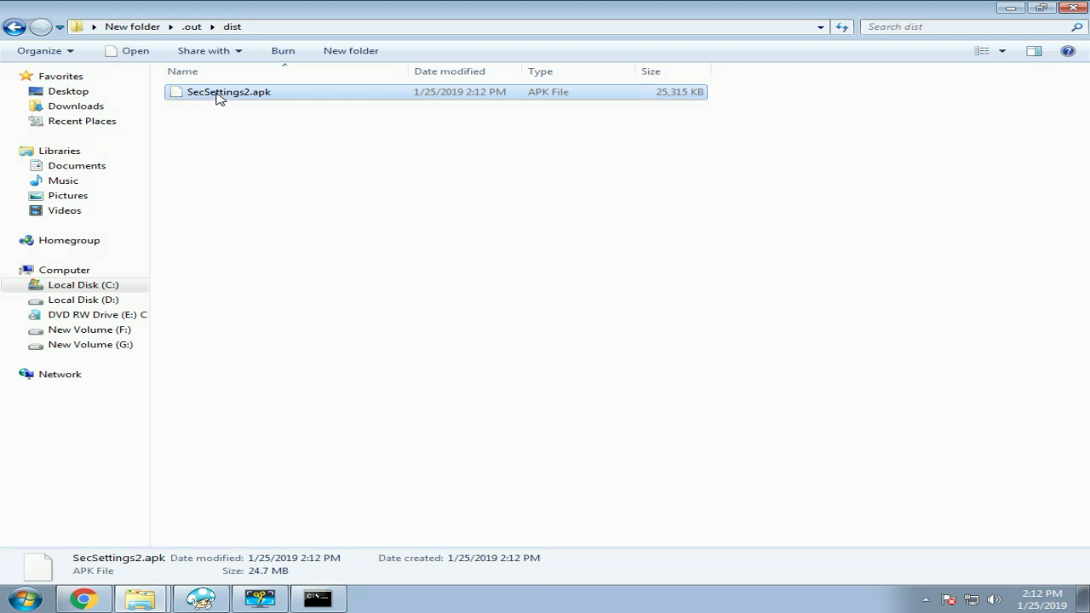
pyautogui.rightClick(217, 99)
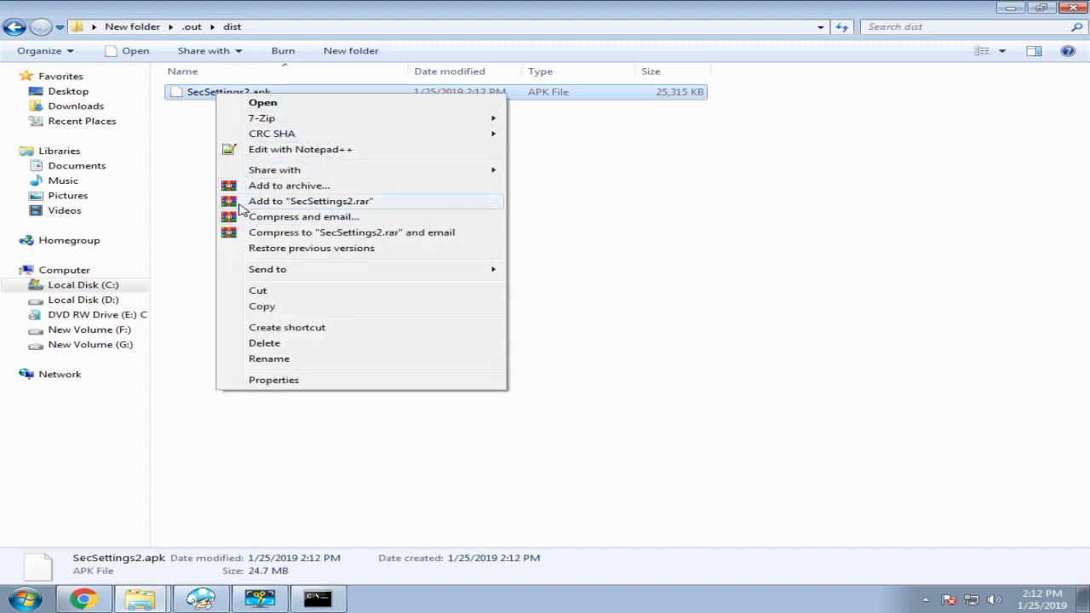
pyautogui.click(175, 180)
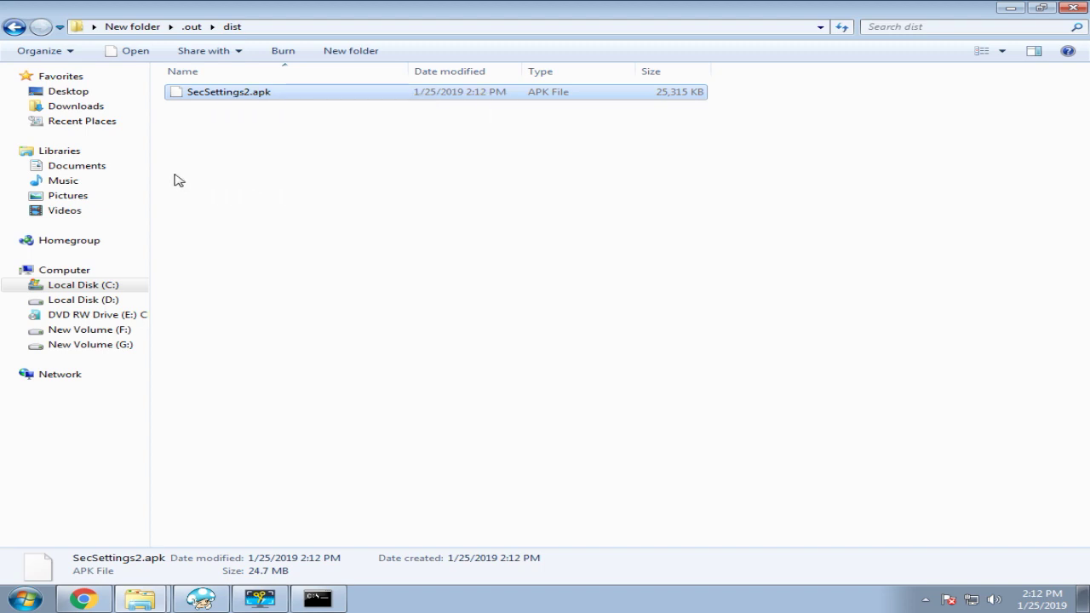
# Step: Open the original SecSettings2.apk from New folder as a 7-Zip archive, and reposition and narrow the archive window
pyautogui.click(15, 30)
pyautogui.click(16, 29)
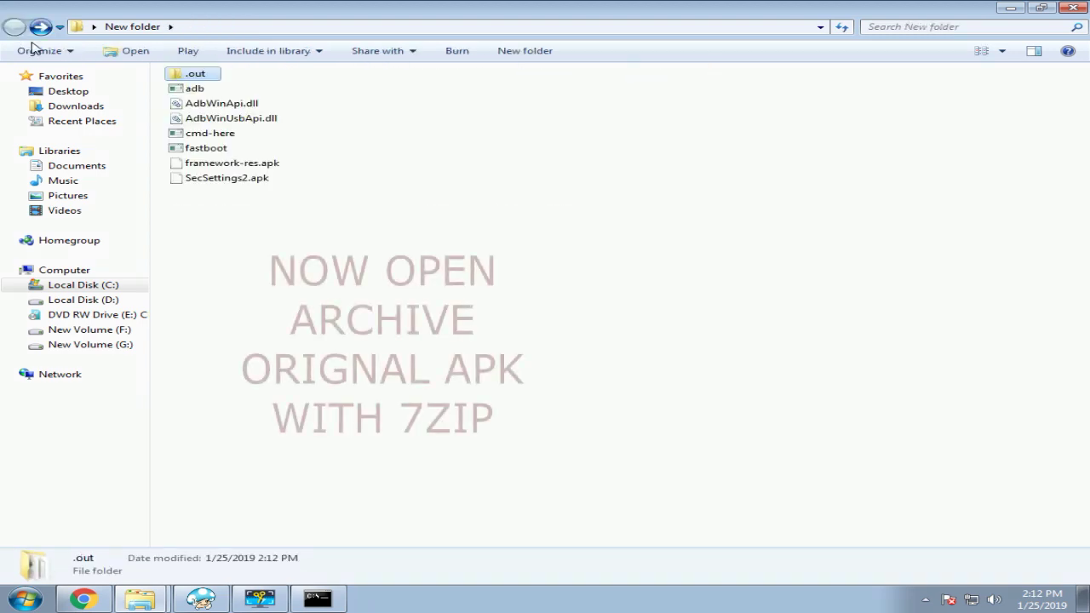
pyautogui.click(213, 181)
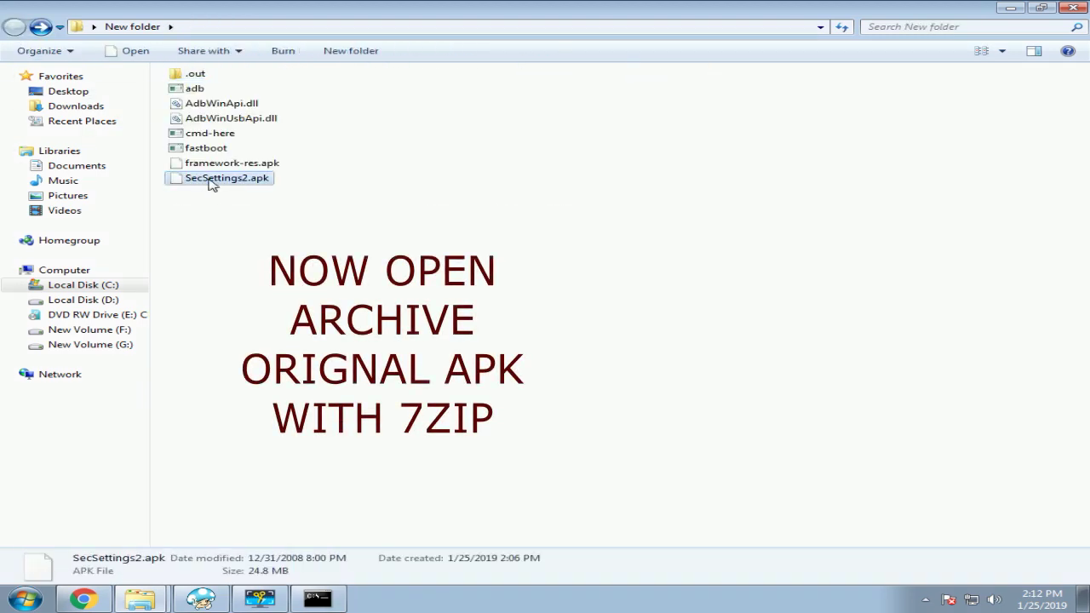
pyautogui.rightClick(211, 186)
pyautogui.moveTo(322, 211)
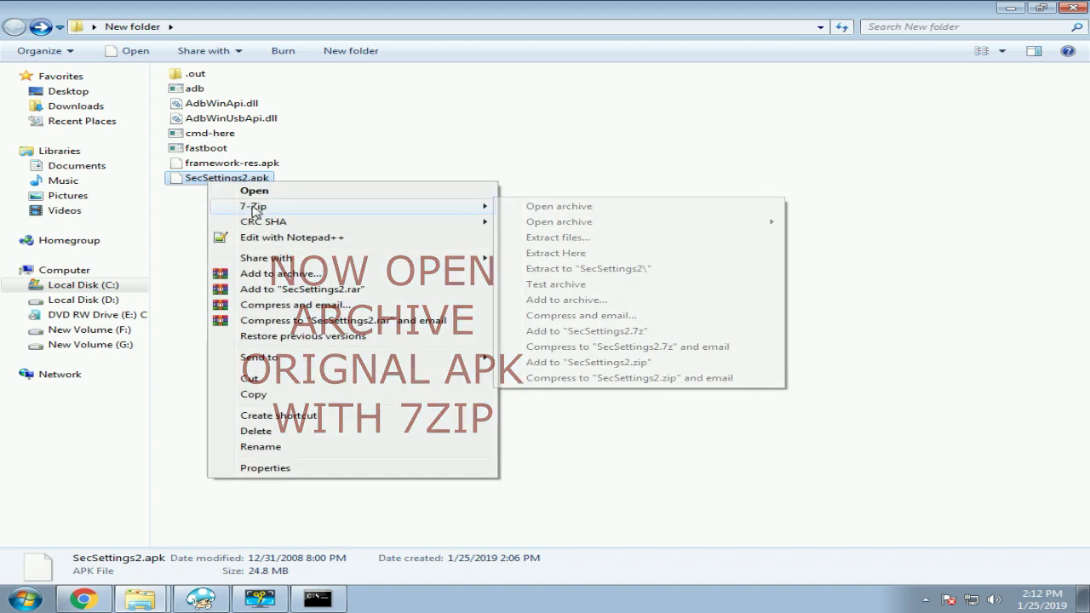
pyautogui.click(550, 207)
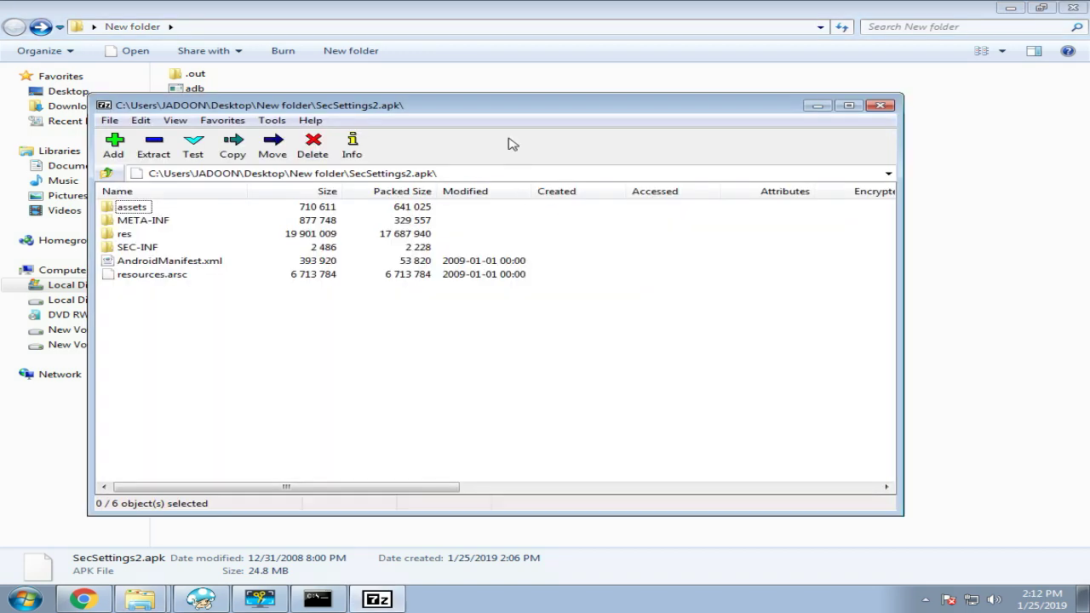
pyautogui.moveTo(522, 114); pyautogui.dragTo(464, 171)
pyautogui.moveTo(839, 323); pyautogui.dragTo(482, 334)
# Step: Open the rebuilt SecSettings2.apk from the .out\dist folder as a 7-Zip archive
pyautogui.click(201, 77)
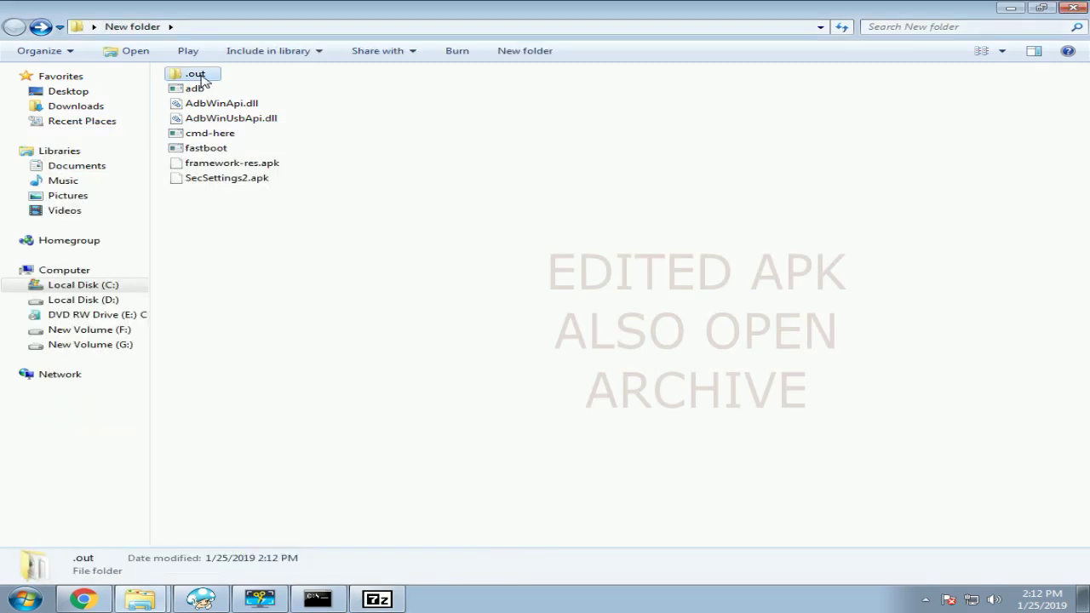
pyautogui.doubleClick(201, 79)
pyautogui.doubleClick(209, 124)
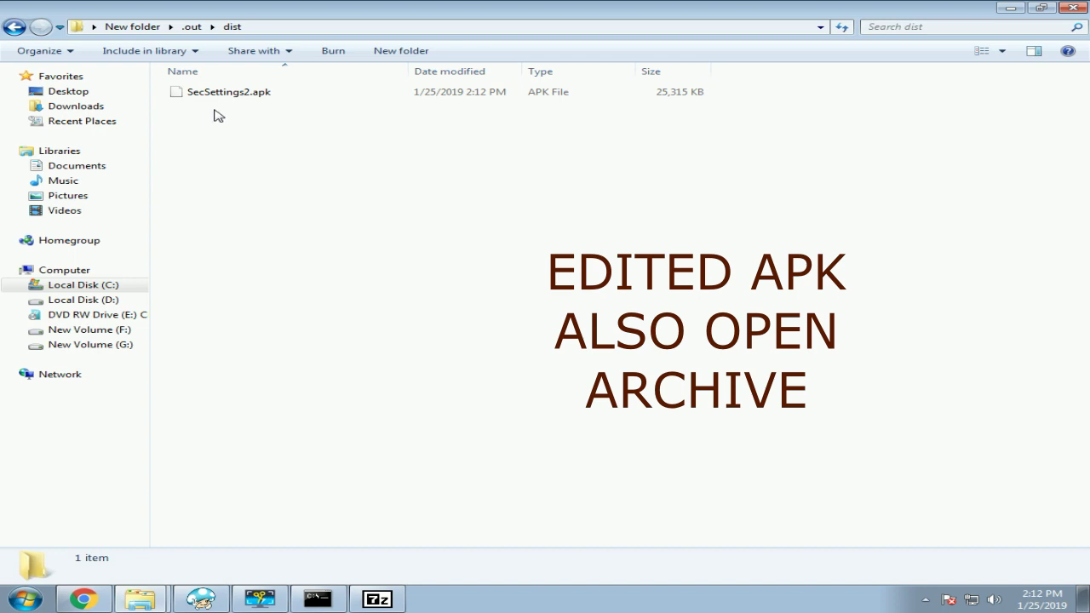
pyautogui.click(222, 96)
pyautogui.rightClick(232, 96)
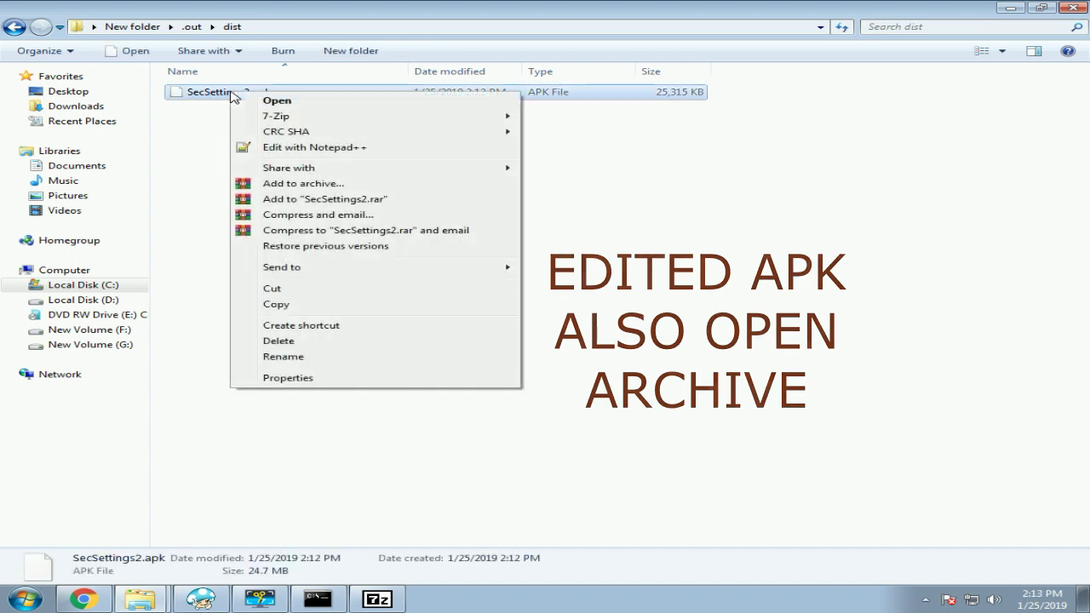
pyautogui.moveTo(281, 115)
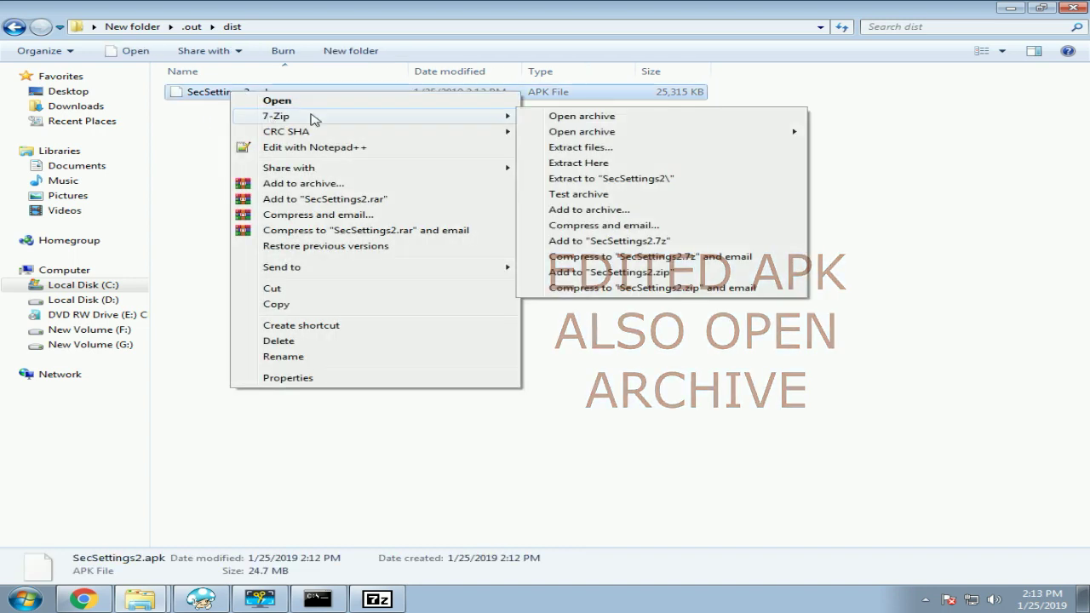
pyautogui.click(545, 119)
# Step: Minimize the folder window and arrange the original and rebuilt SecSettings2.apk archive windows side by side
pyautogui.moveTo(342, 112); pyautogui.dragTo(518, 120)
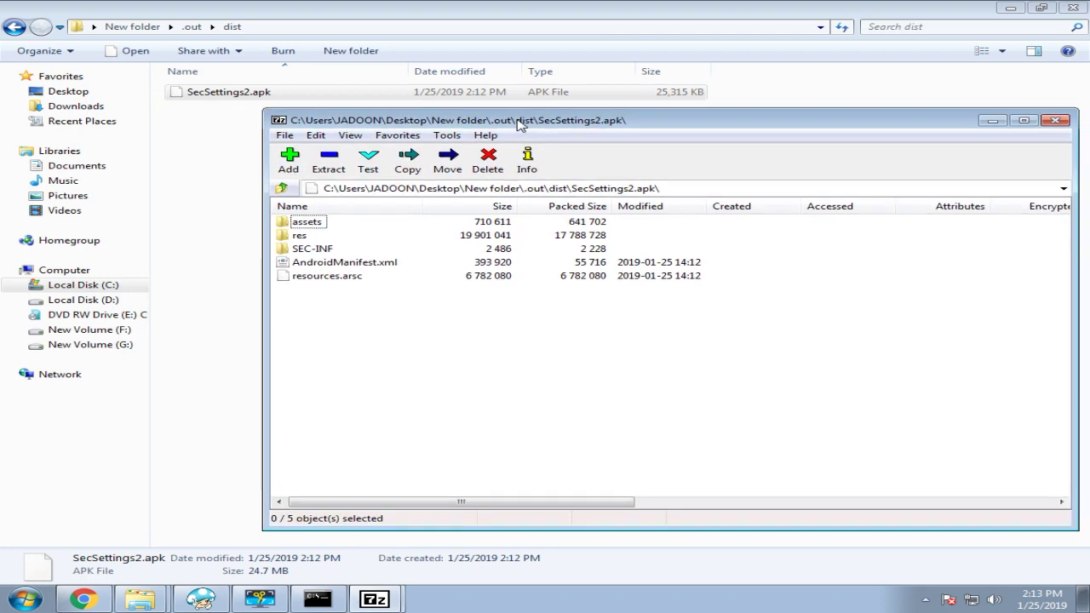
pyautogui.click(1010, 7)
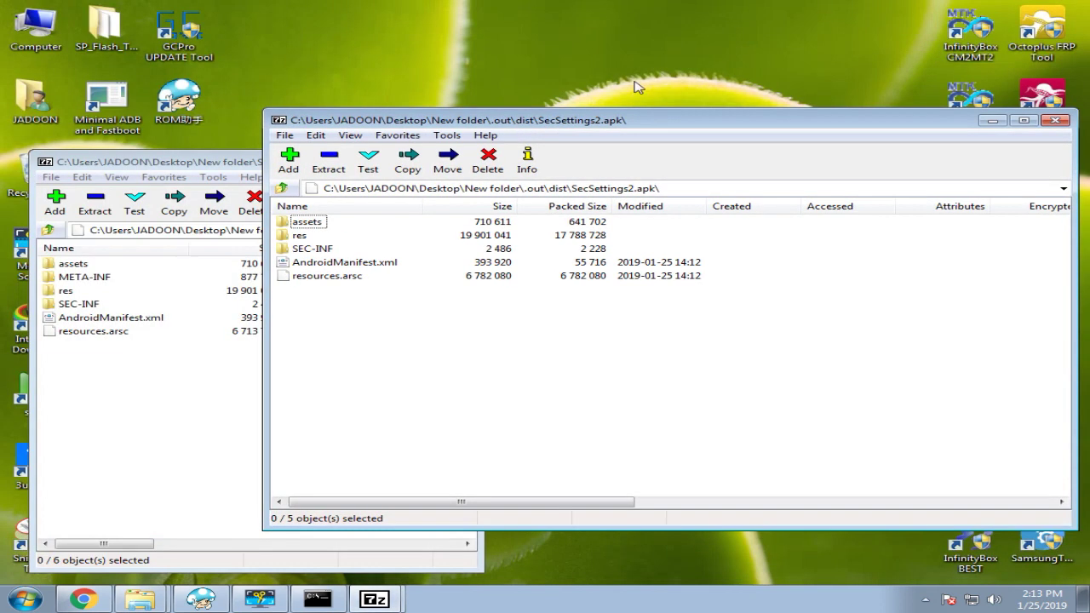
pyautogui.moveTo(456, 123); pyautogui.dragTo(606, 149)
pyautogui.moveTo(304, 165); pyautogui.dragTo(308, 138)
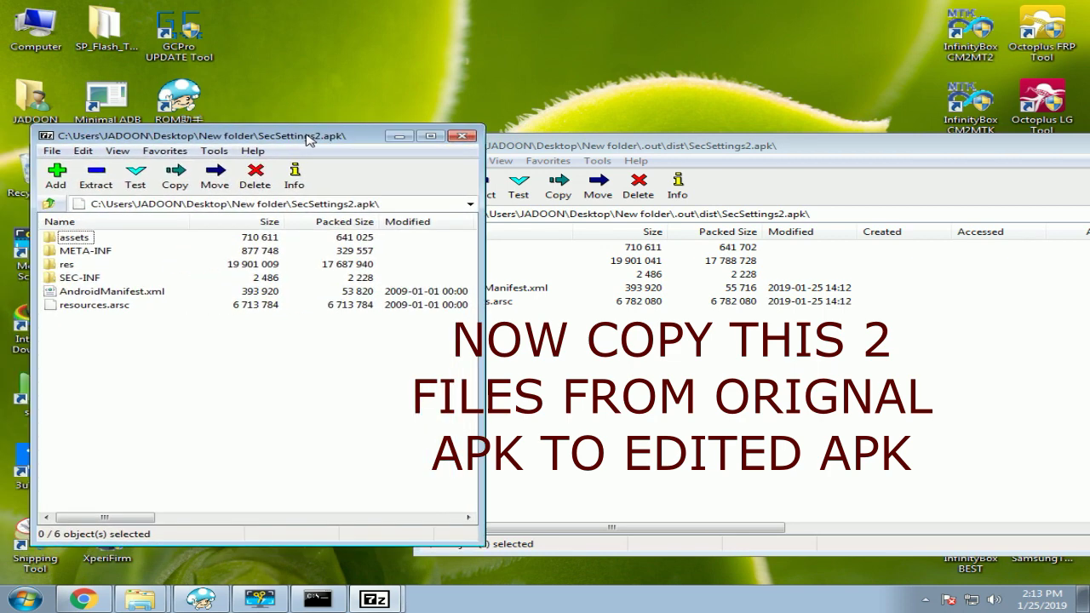
# Step: Copy META-INF and AndroidManifest.xml from the original SecSettings2.apk archive into the rebuilt one
pyautogui.click(89, 252)
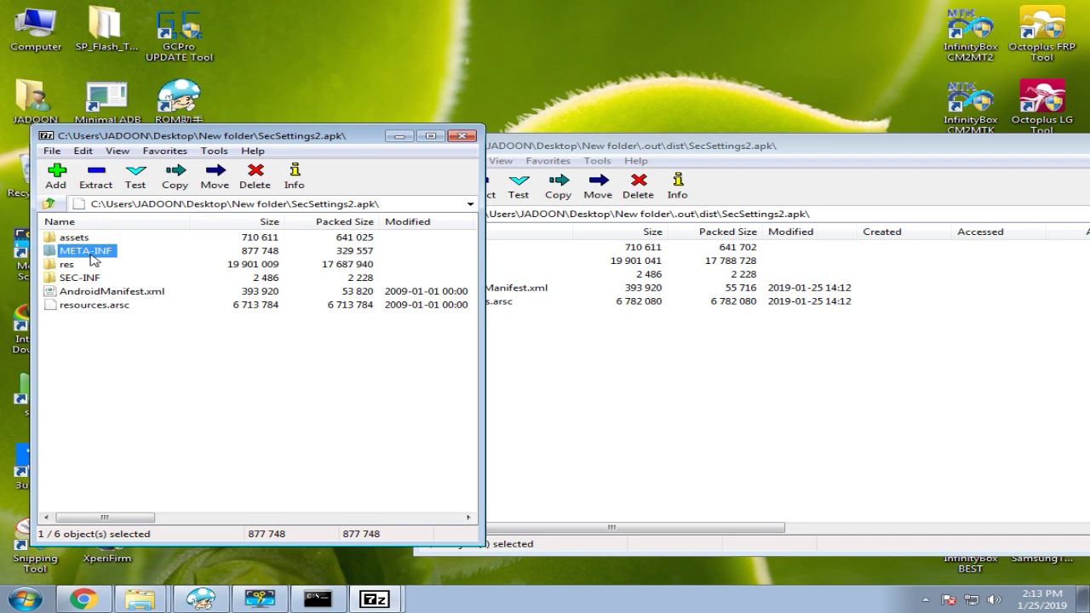
pyautogui.keyDown('ctrl'); pyautogui.click(108, 292); pyautogui.keyUp('ctrl')
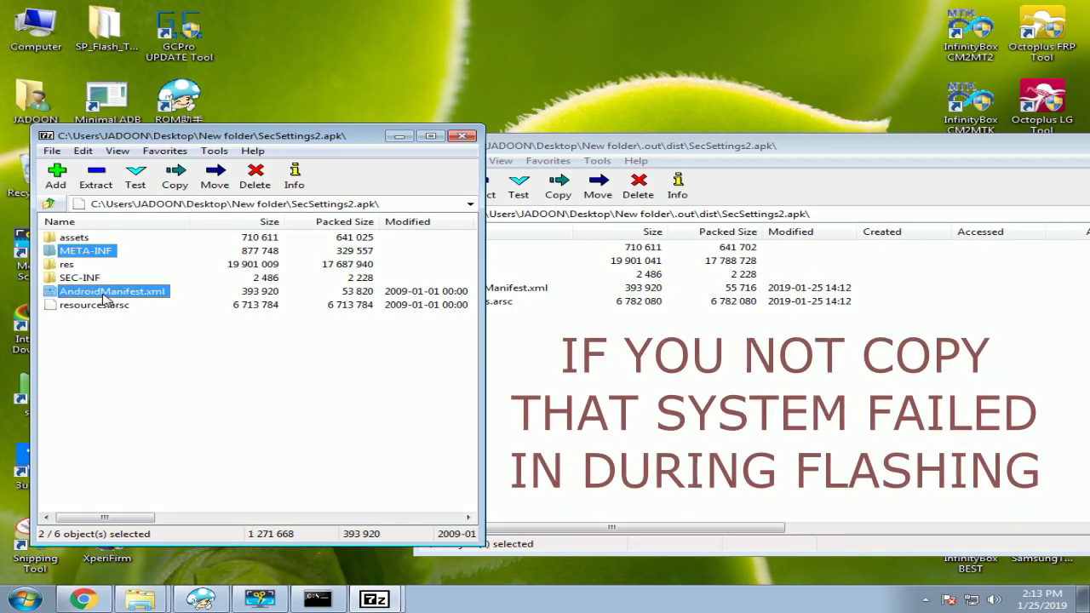
pyautogui.moveTo(108, 295); pyautogui.dragTo(554, 400)
pyautogui.click(536, 348)
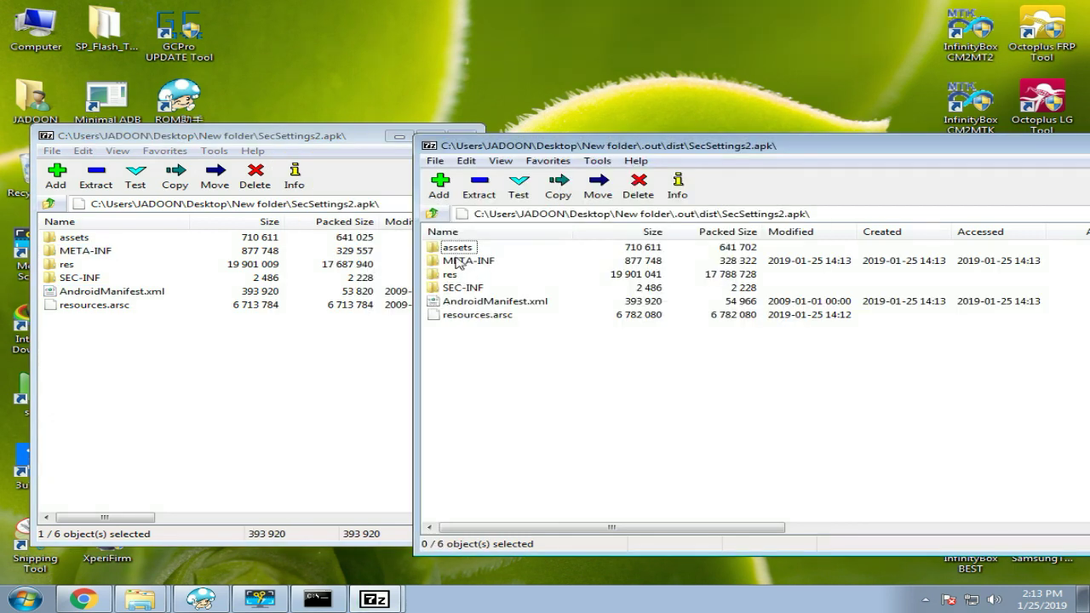
# Step: Close the original SecSettings2.apk archive window and the rebuilt one
pyautogui.moveTo(358, 140); pyautogui.dragTo(270, 140)
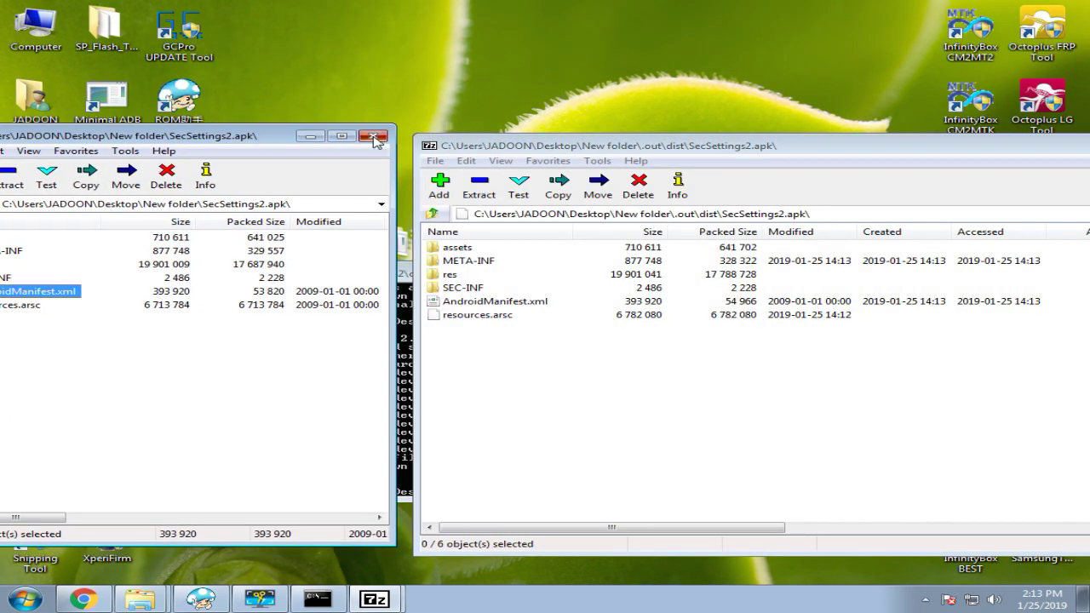
pyautogui.click(375, 139)
pyautogui.moveTo(601, 150); pyautogui.dragTo(394, 128)
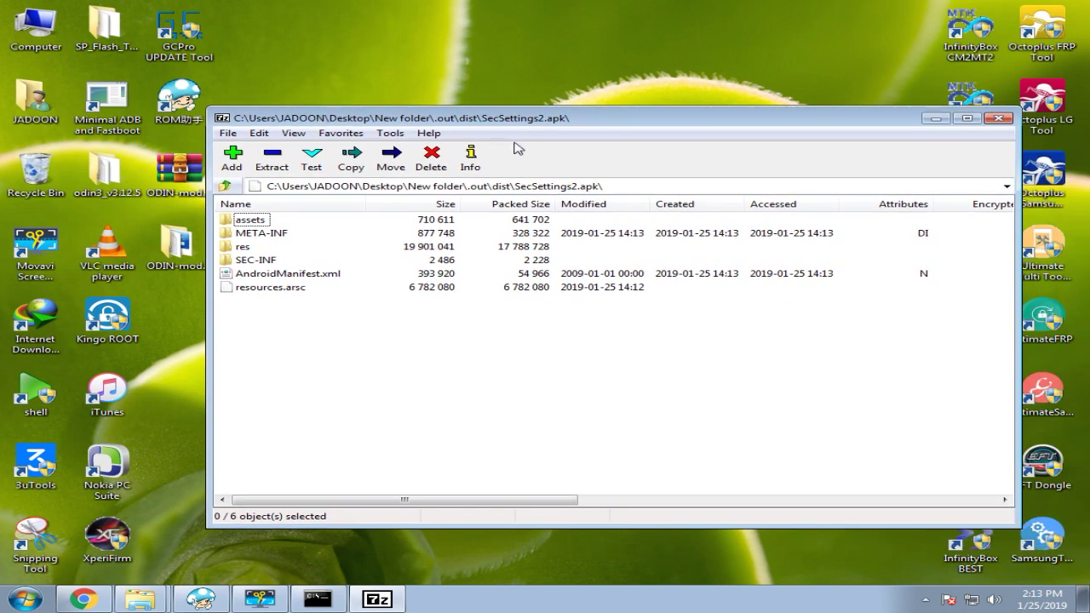
pyautogui.click(999, 119)
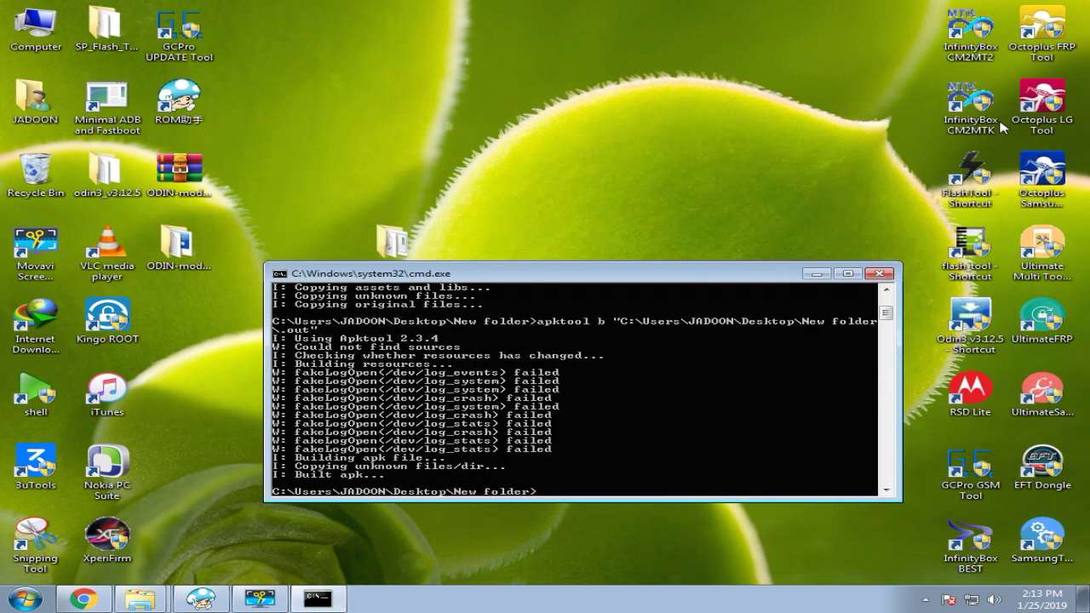
# Step: Return to the .out\dist folder and copy the rebuilt SecSettings2.apk to the clipboard
pyautogui.click(146, 601)
pyautogui.click(154, 568)
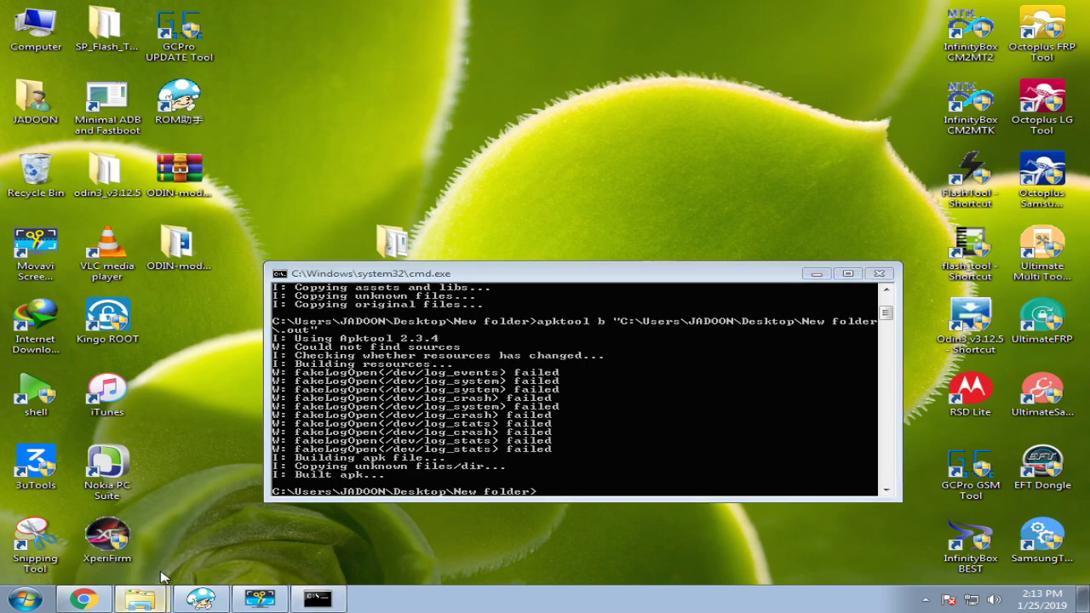
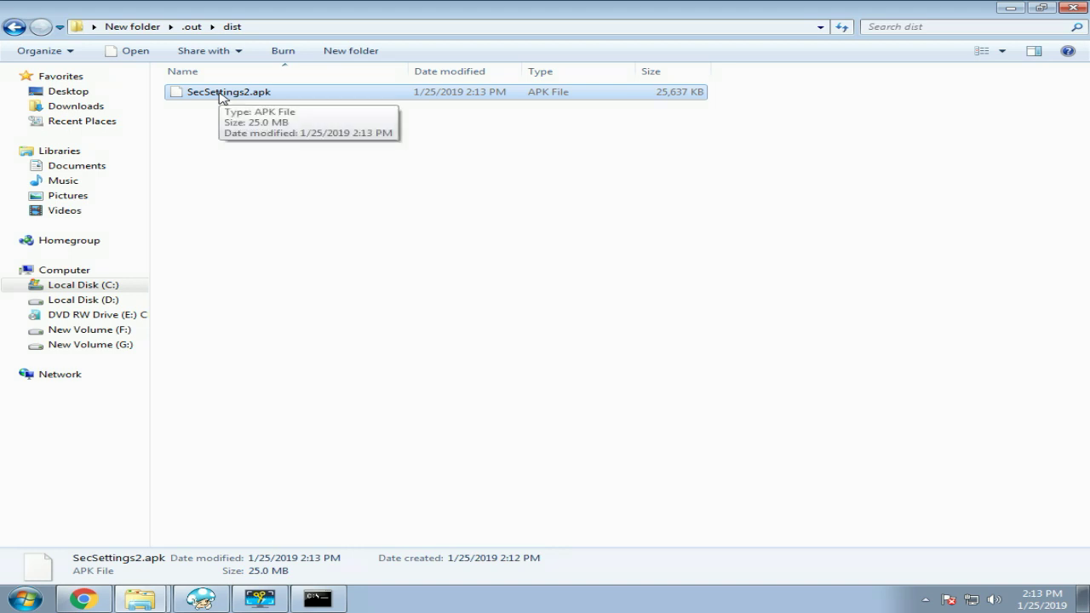
pyautogui.rightClick(220, 96)
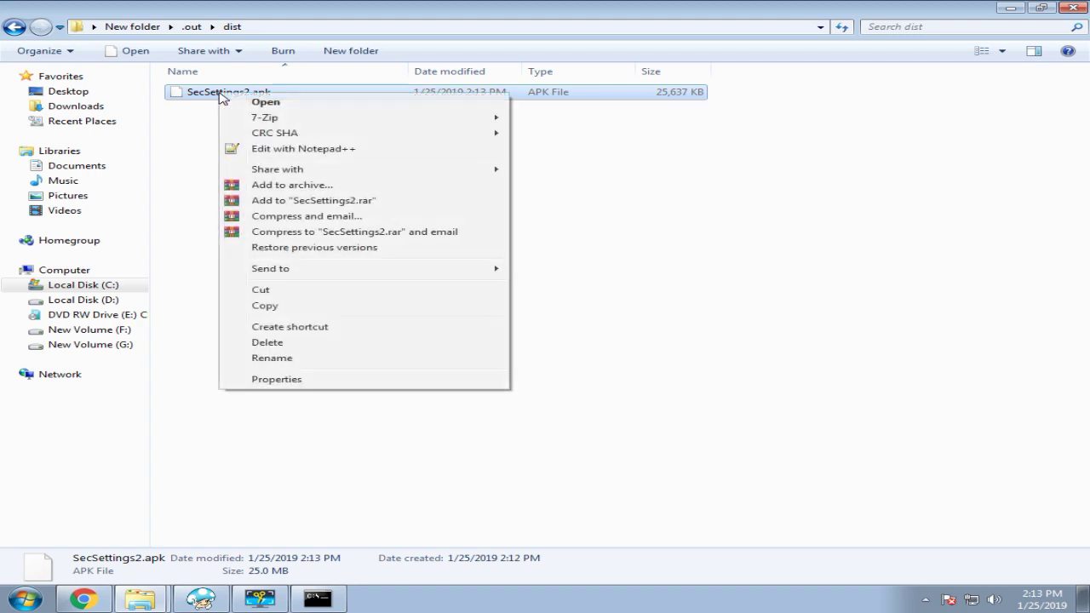
pyautogui.click(265, 308)
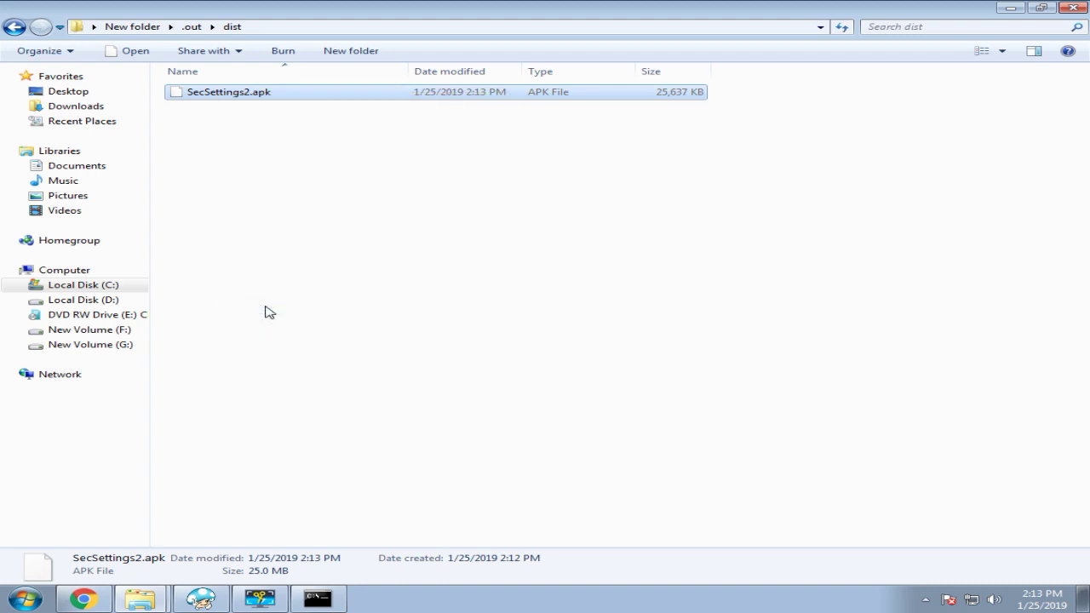
pyautogui.click(112, 302)
pyautogui.doubleClick(213, 182)
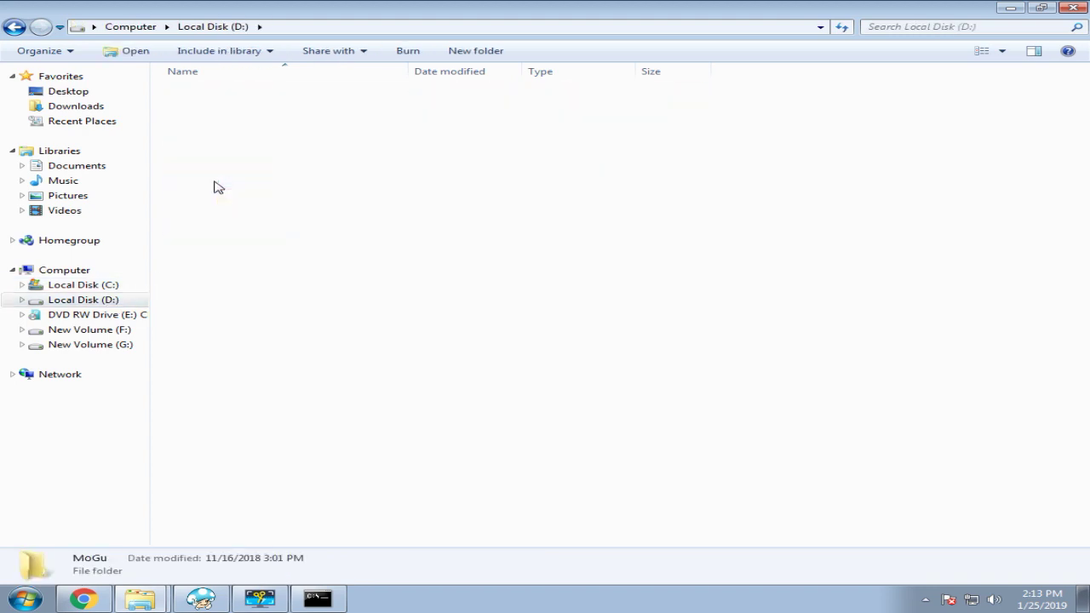
pyautogui.doubleClick(209, 121)
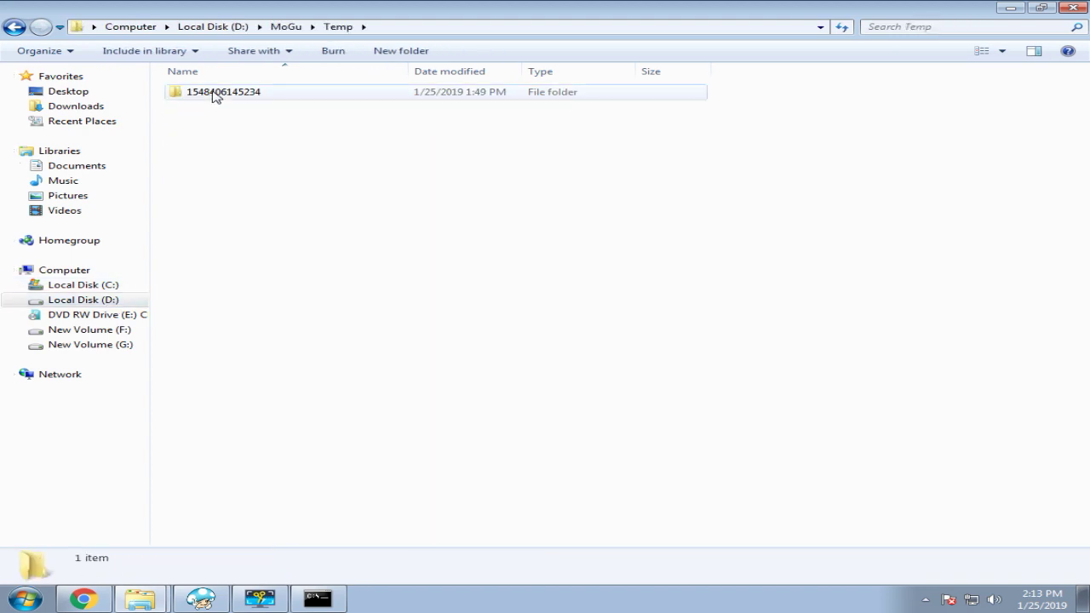
pyautogui.doubleClick(214, 95)
pyautogui.doubleClick(213, 95)
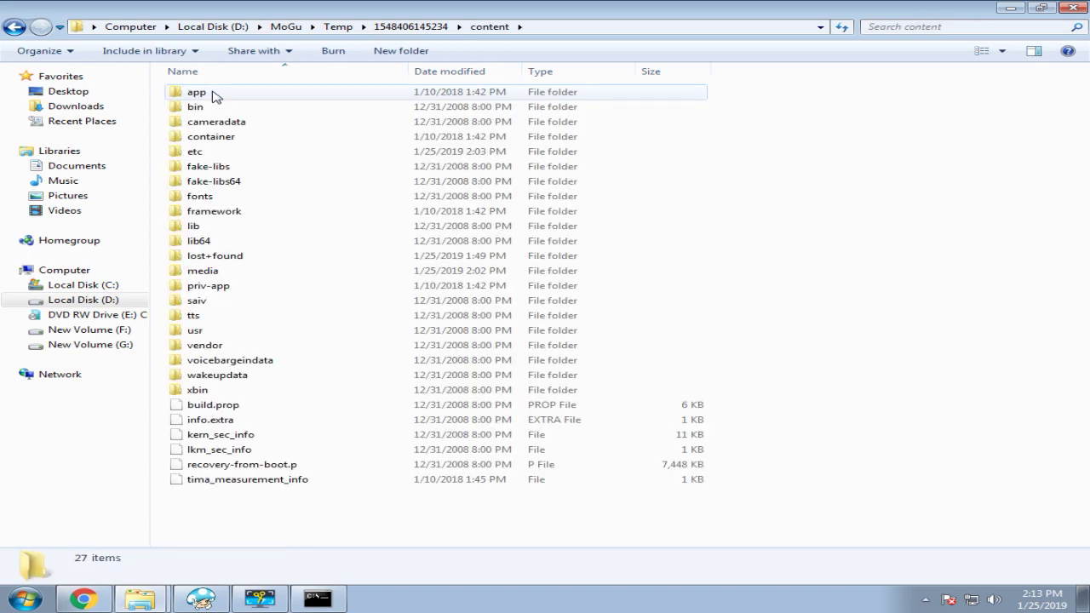
pyautogui.click(205, 289)
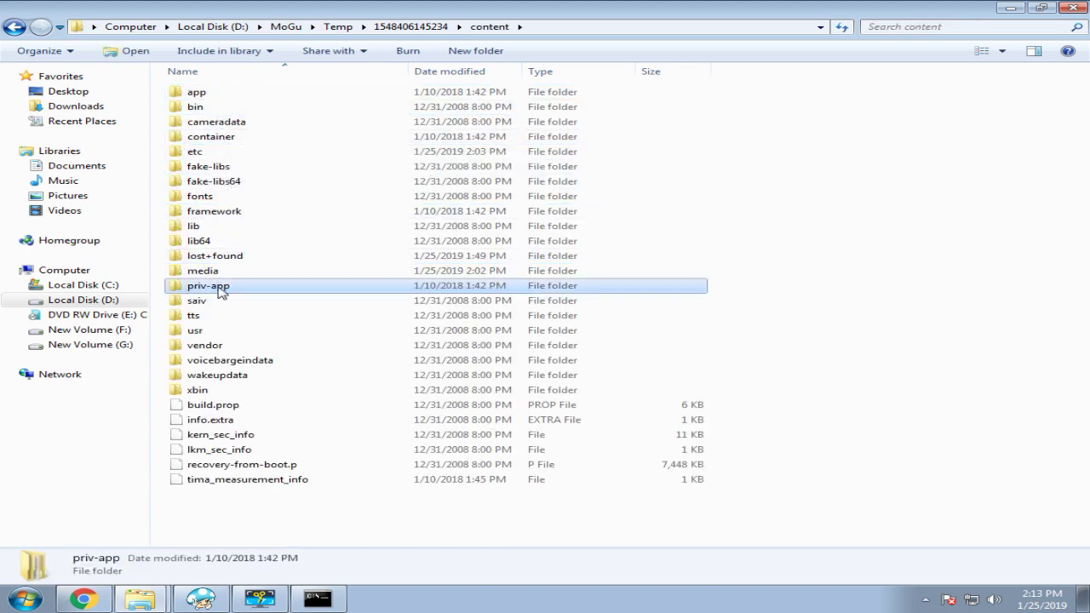
pyautogui.doubleClick(220, 290)
# Step: Find the SecSettings2 folder inside priv-app and open it
pyautogui.scroll(-8, 318, 392)
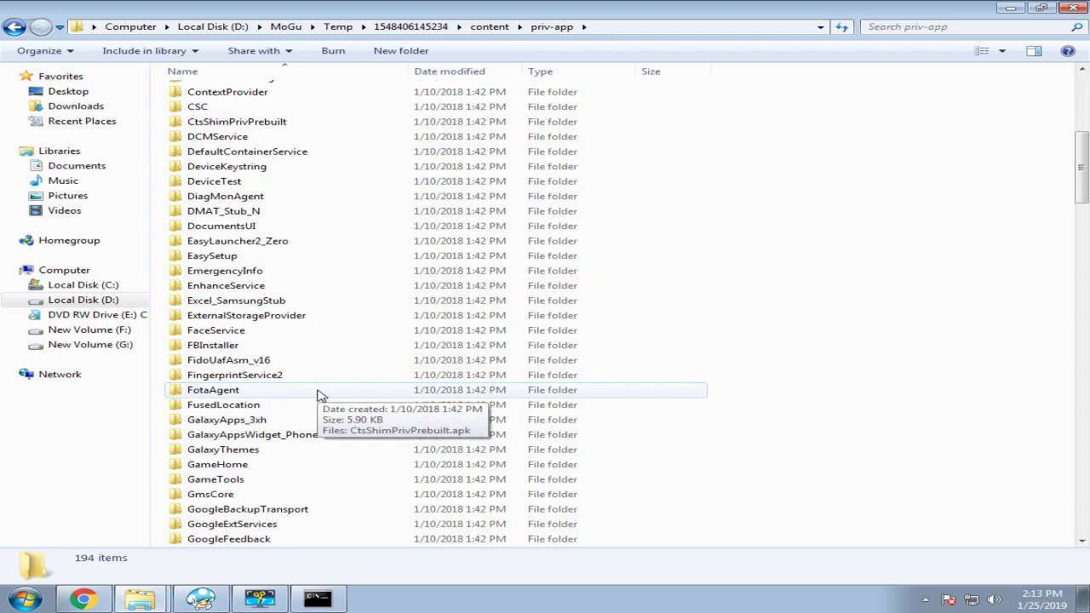
pyautogui.scroll(-16, 318, 393)
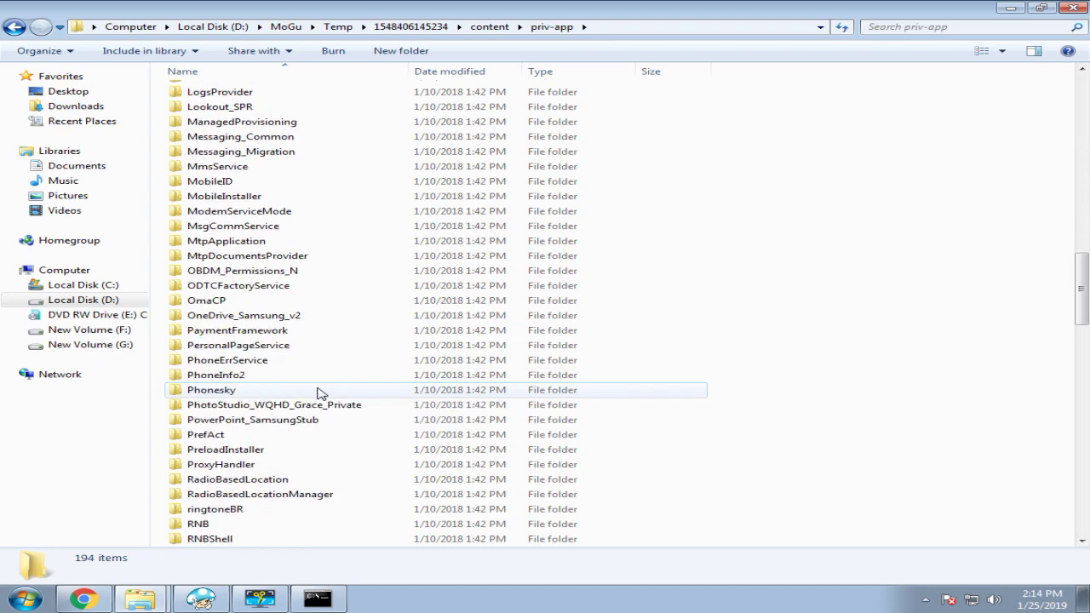
pyautogui.scroll(-5, 317, 393)
pyautogui.scroll(-3, 317, 394)
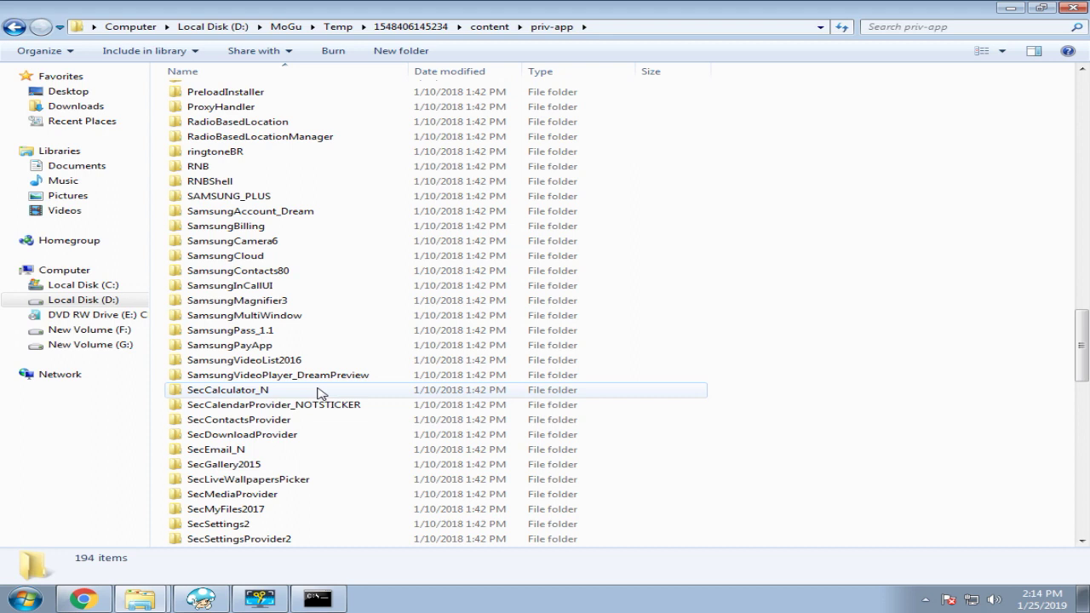
pyautogui.scroll(-1, 317, 394)
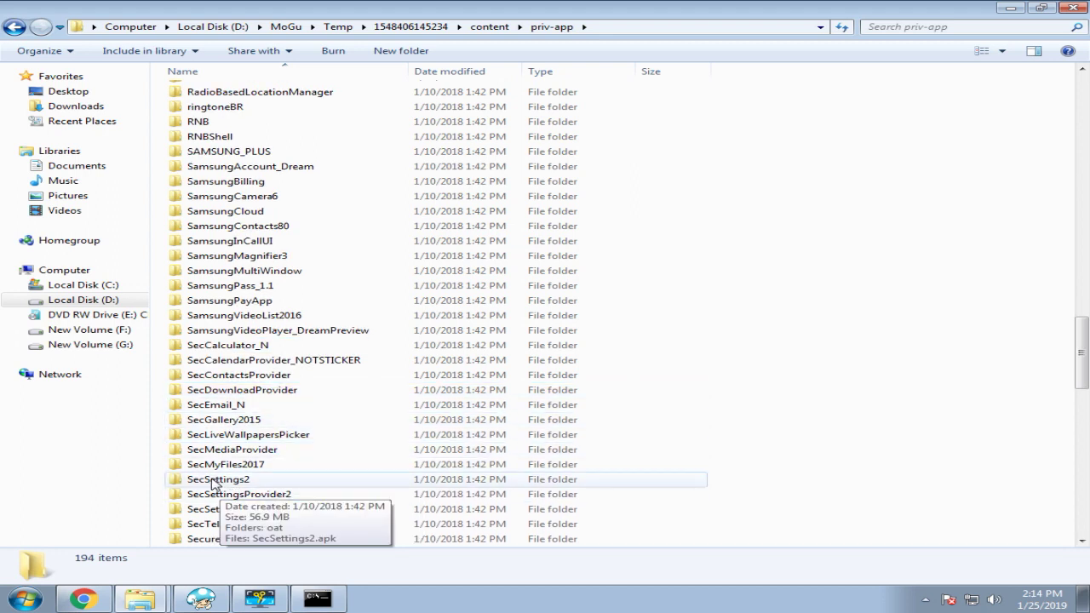
pyautogui.click(215, 482)
pyautogui.doubleClick(217, 483)
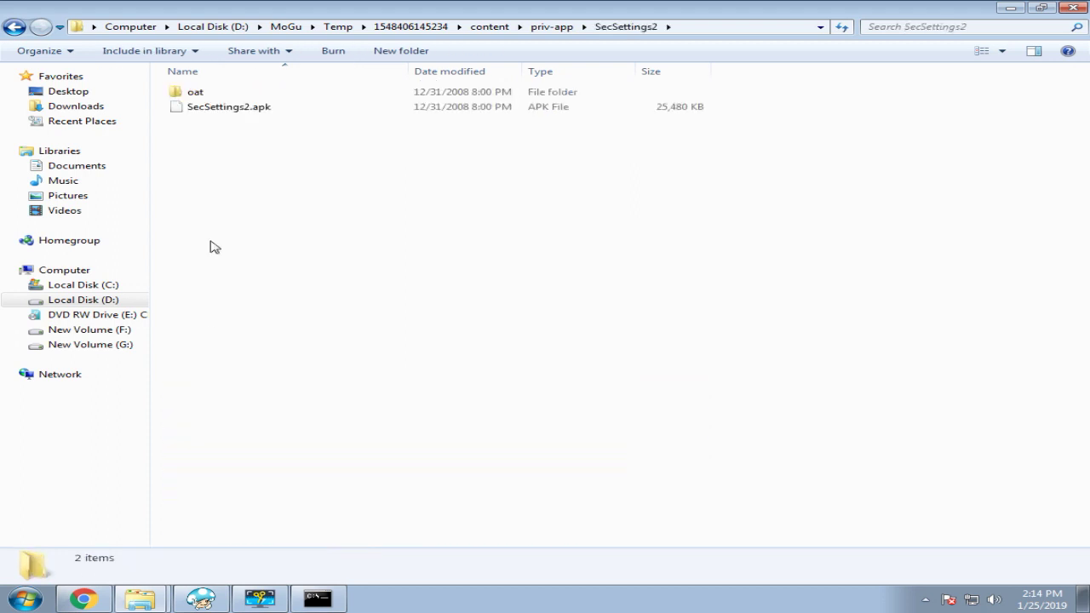
# Step: Delete the existing SecSettings2.apk in the SecSettings2 folder and paste the rebuilt one in its place
pyautogui.click(218, 114)
pyautogui.rightClick(223, 110)
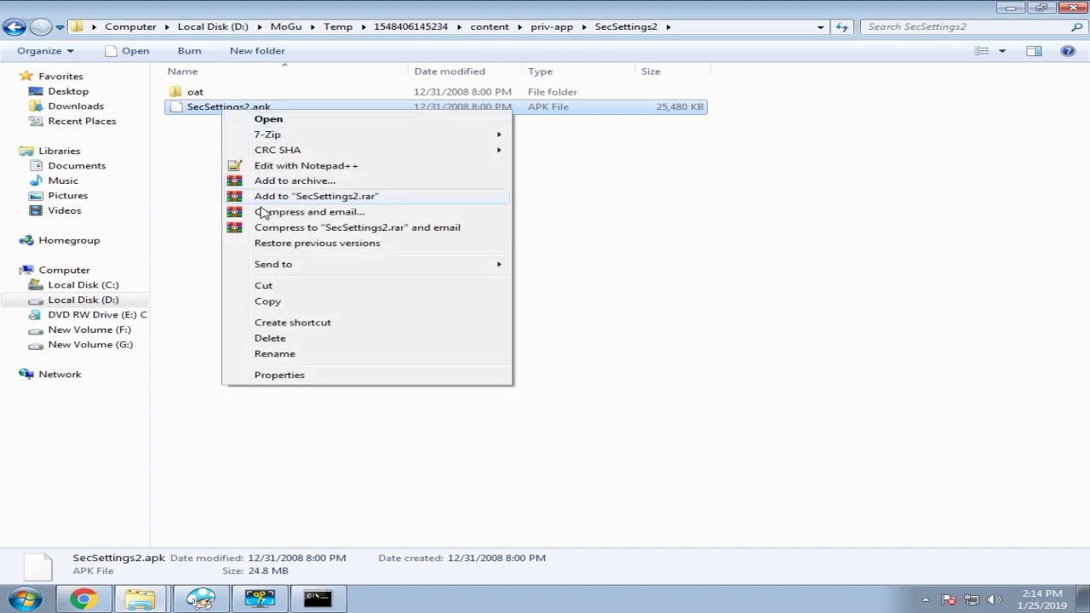
pyautogui.click(269, 338)
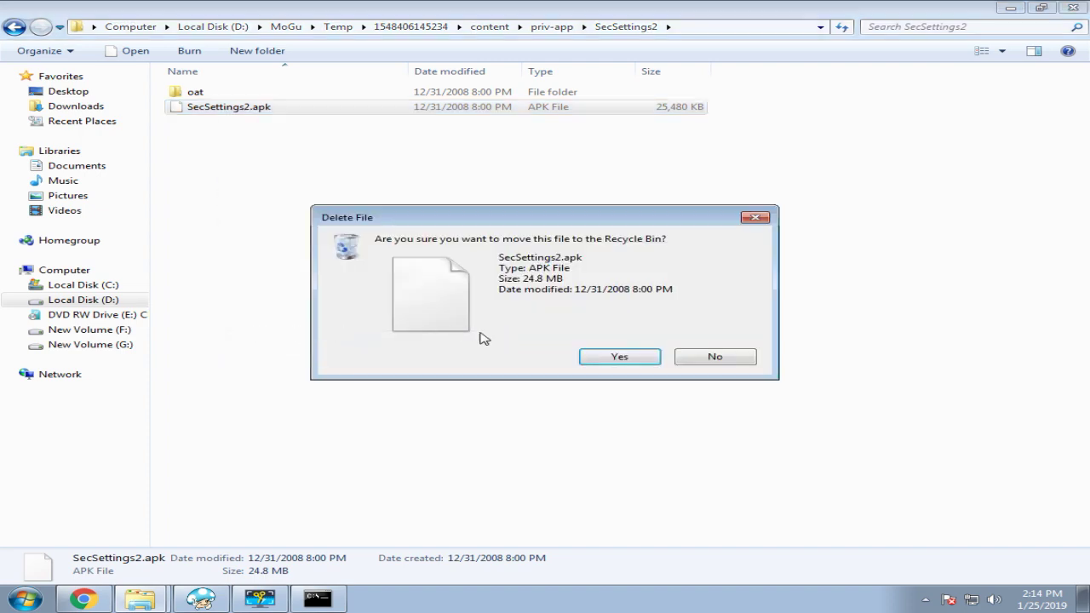
pyautogui.click(596, 358)
pyautogui.rightClick(243, 180)
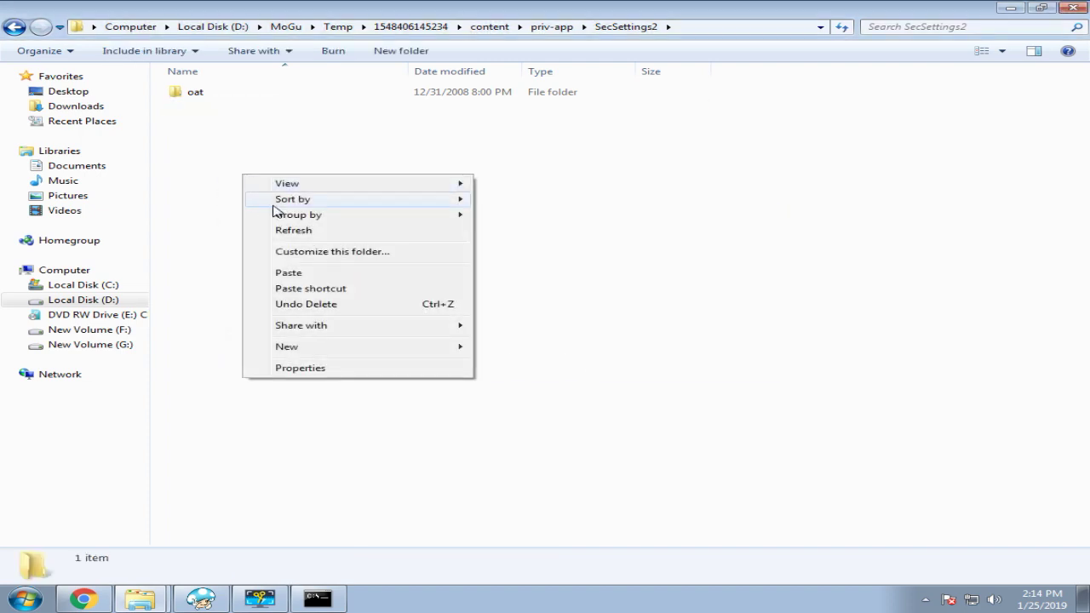
pyautogui.click(288, 273)
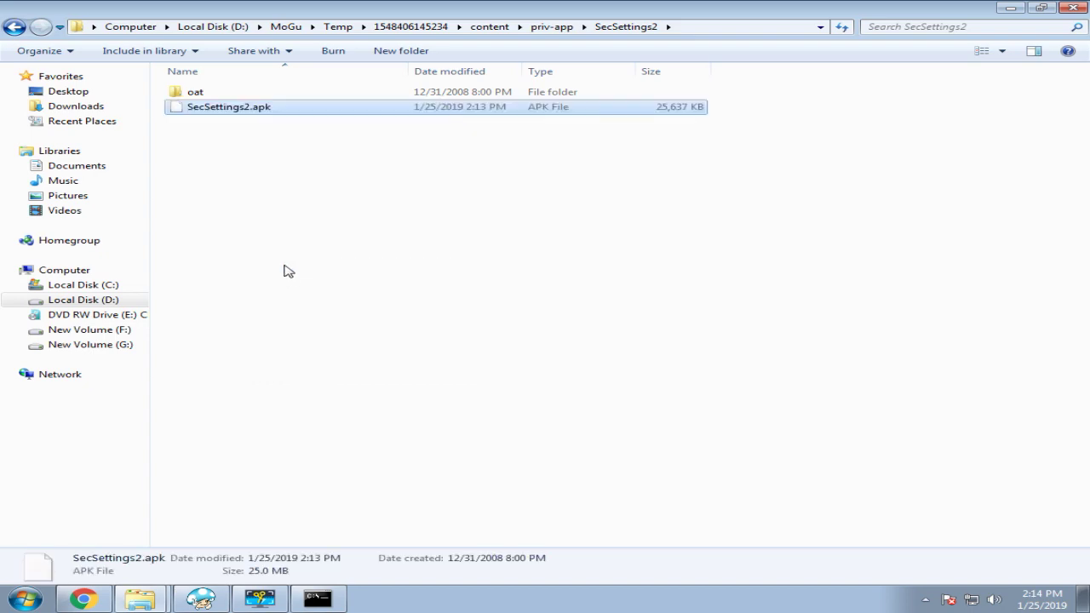
# Step: Leave the SecSettings2 folder and close the open Explorer windows
pyautogui.click(13, 27)
pyautogui.click(1073, 7)
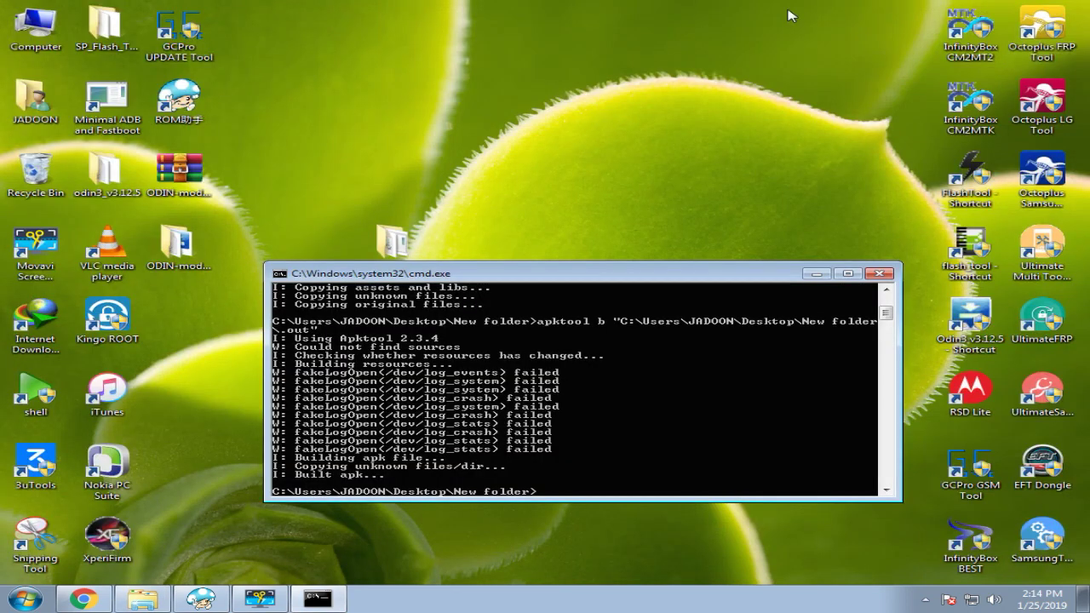
pyautogui.click(142, 599)
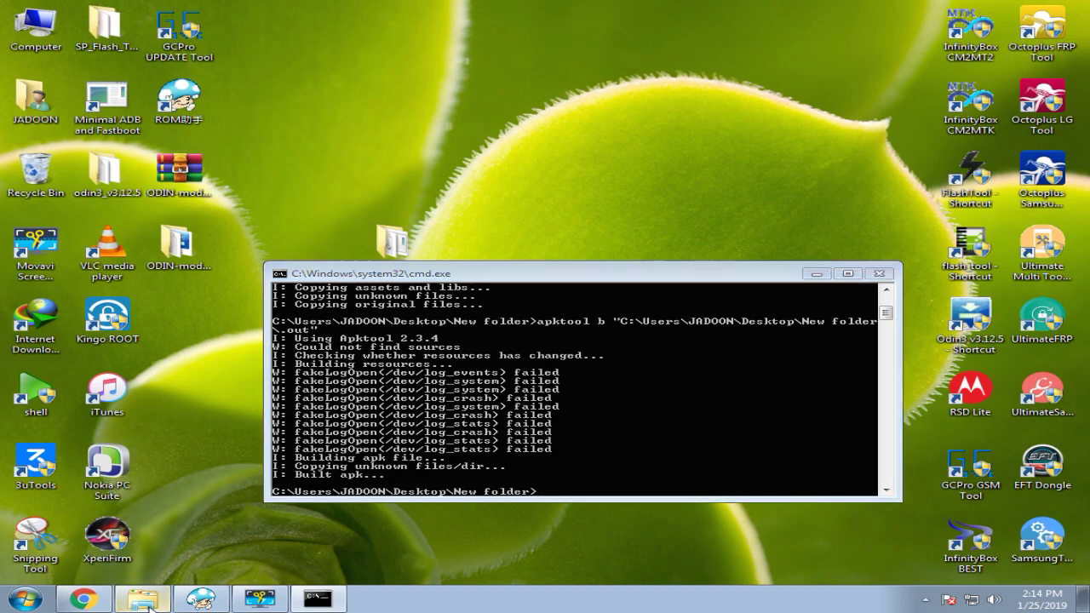
pyautogui.click(1071, 8)
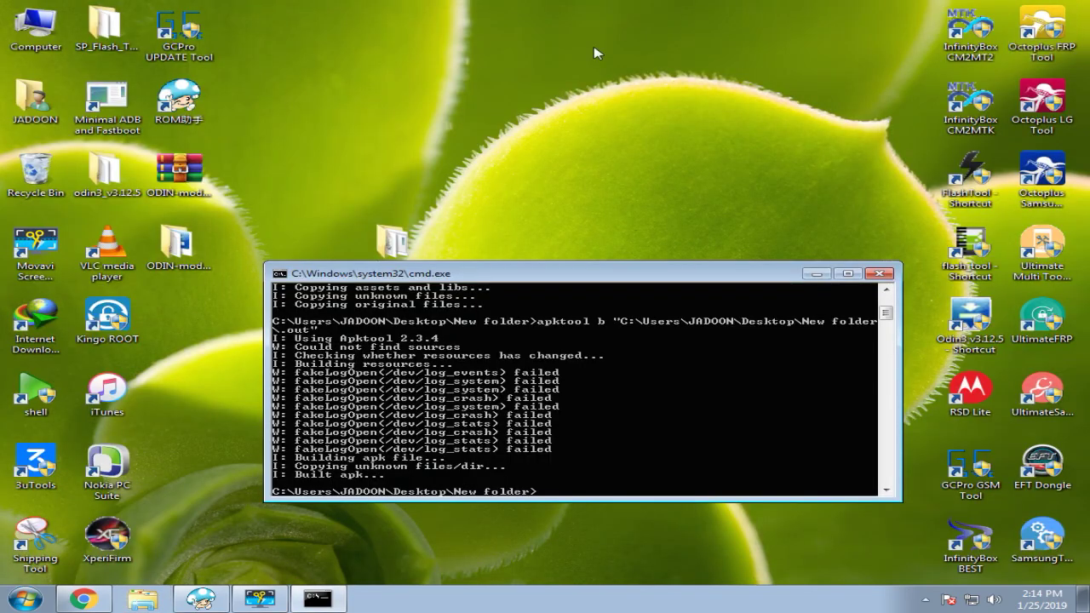
# Step: Open New folder on the desktop and permanently delete the old SecSettings2.apk inside it
pyautogui.doubleClick(393, 242)
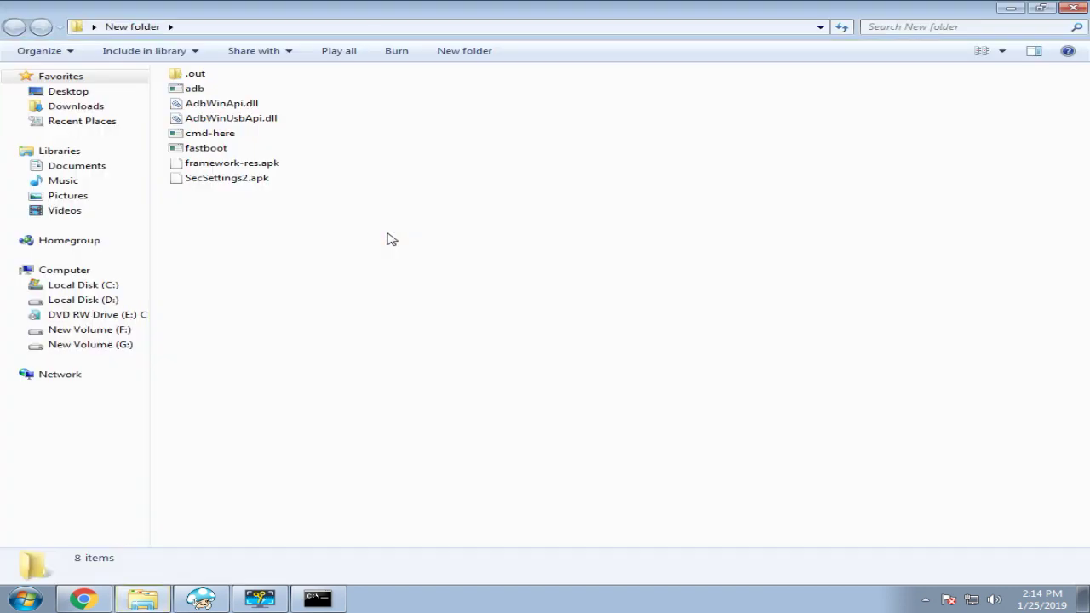
pyautogui.click(226, 180)
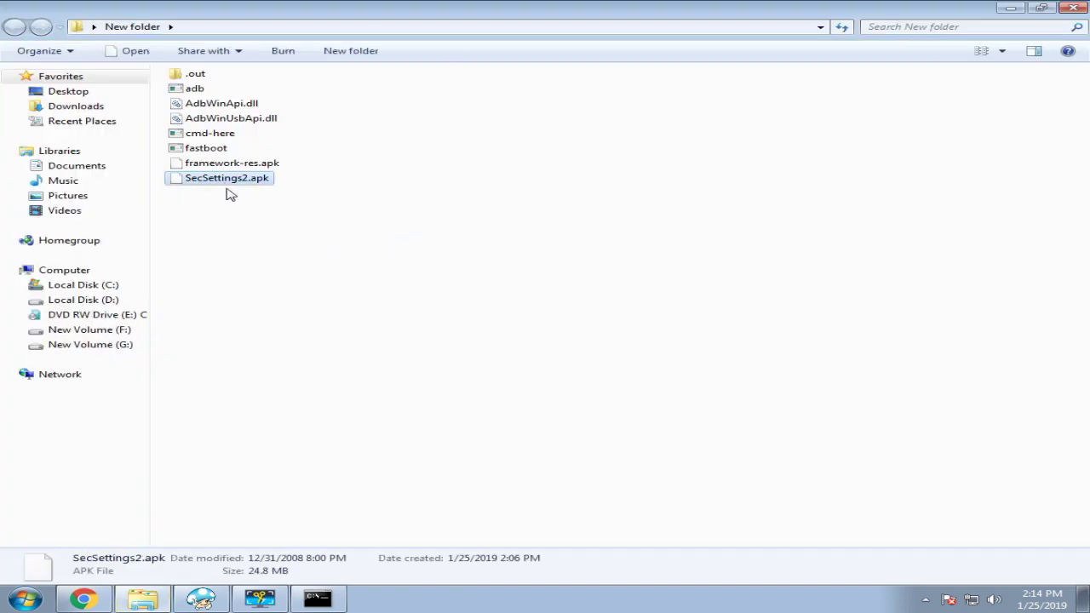
pyautogui.hotkey('shift', 'Delete')
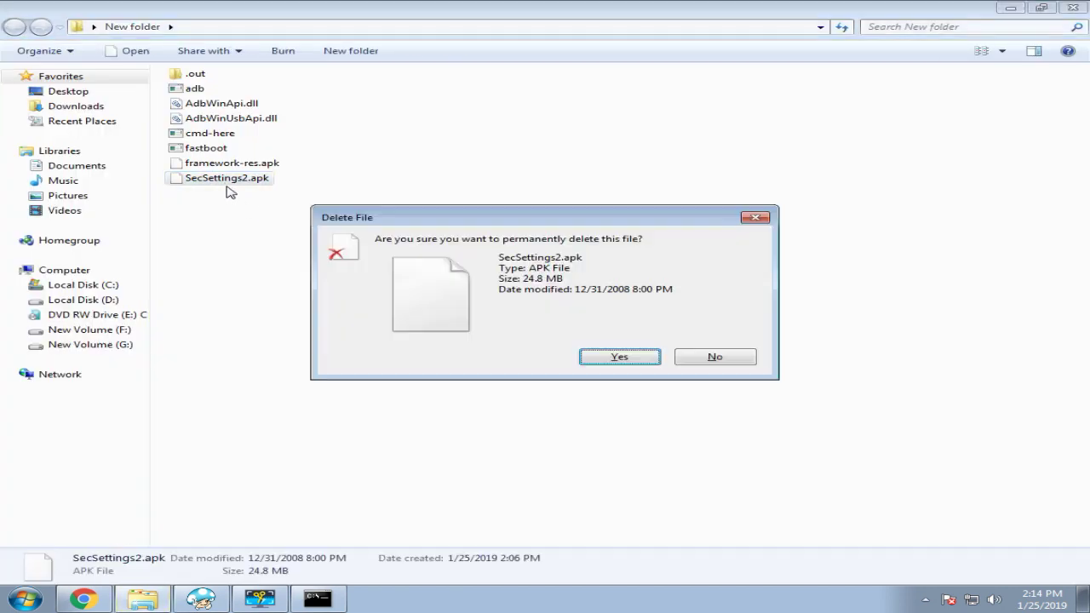
pyautogui.click(583, 356)
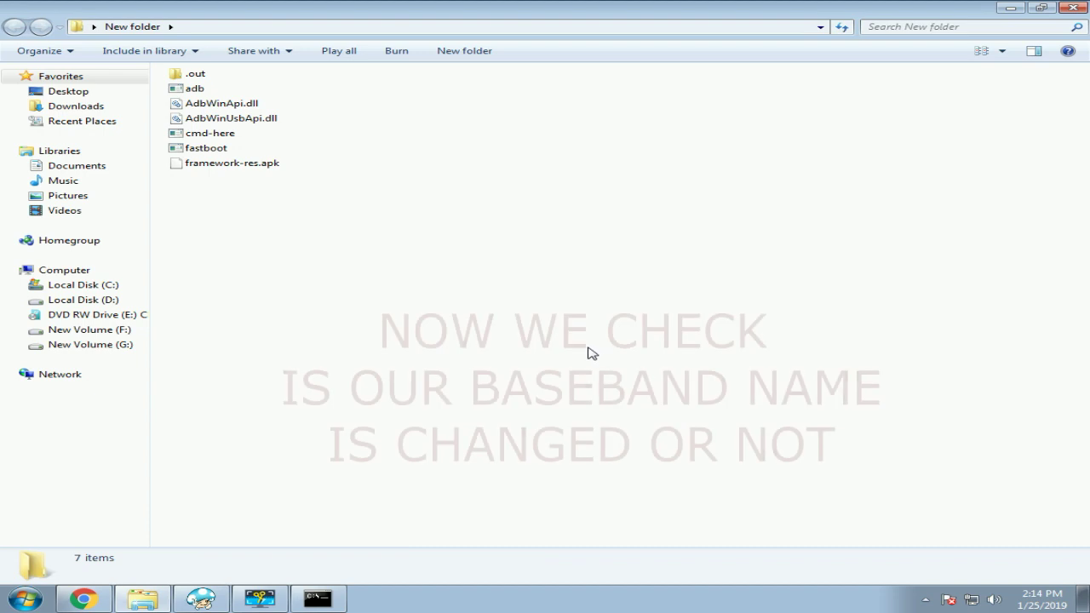
# Step: Copy the rebuilt SecSettings2.apk from .out\dist and paste it into New folder
pyautogui.doubleClick(211, 76)
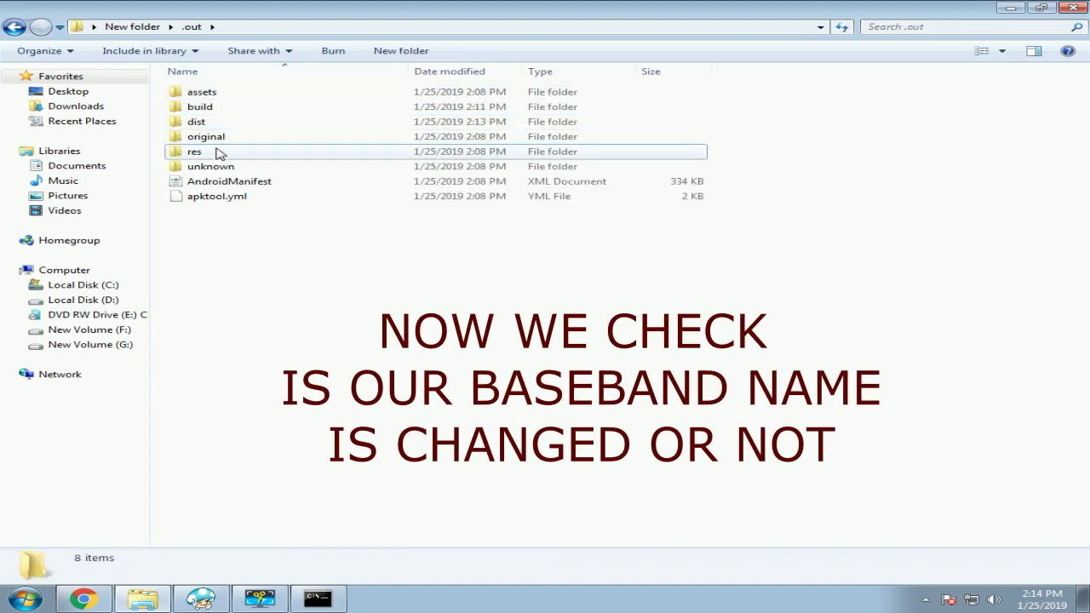
pyautogui.doubleClick(216, 152)
pyautogui.press('BackSpace')
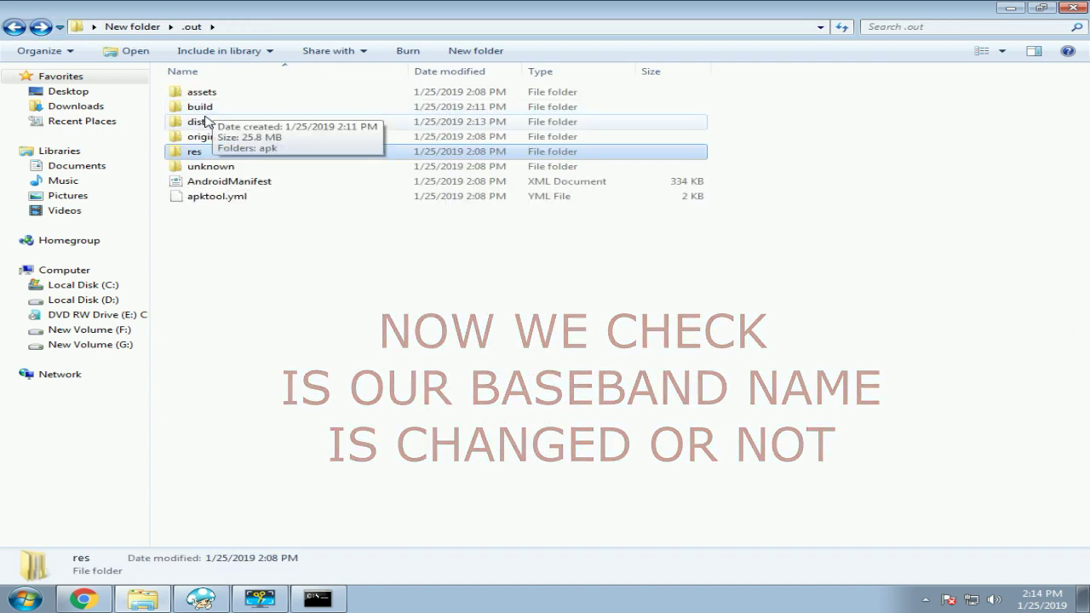
pyautogui.doubleClick(207, 121)
pyautogui.click(212, 96)
pyautogui.rightClick(219, 96)
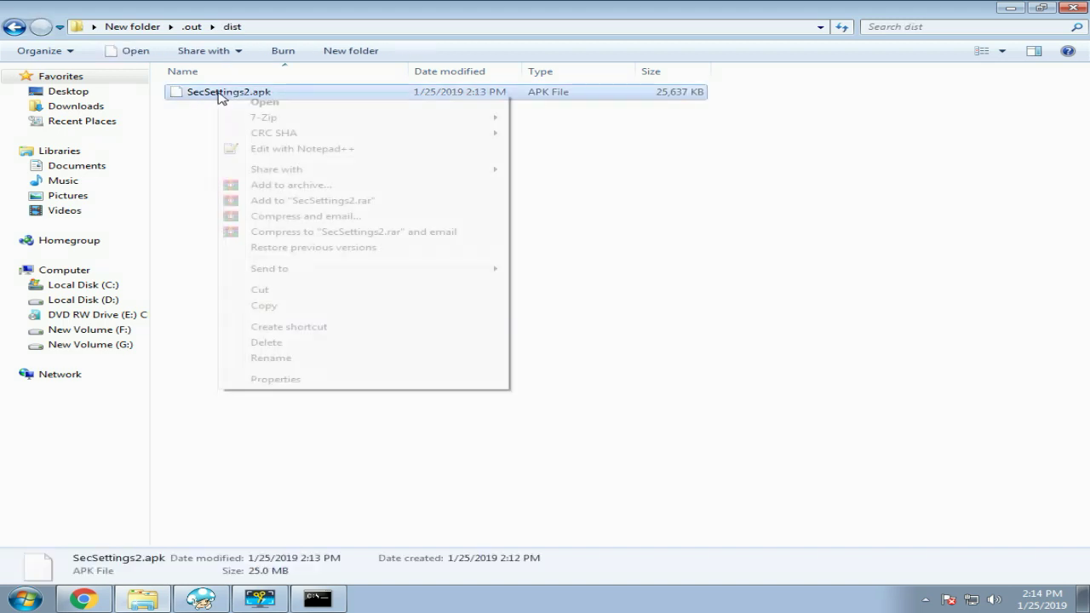
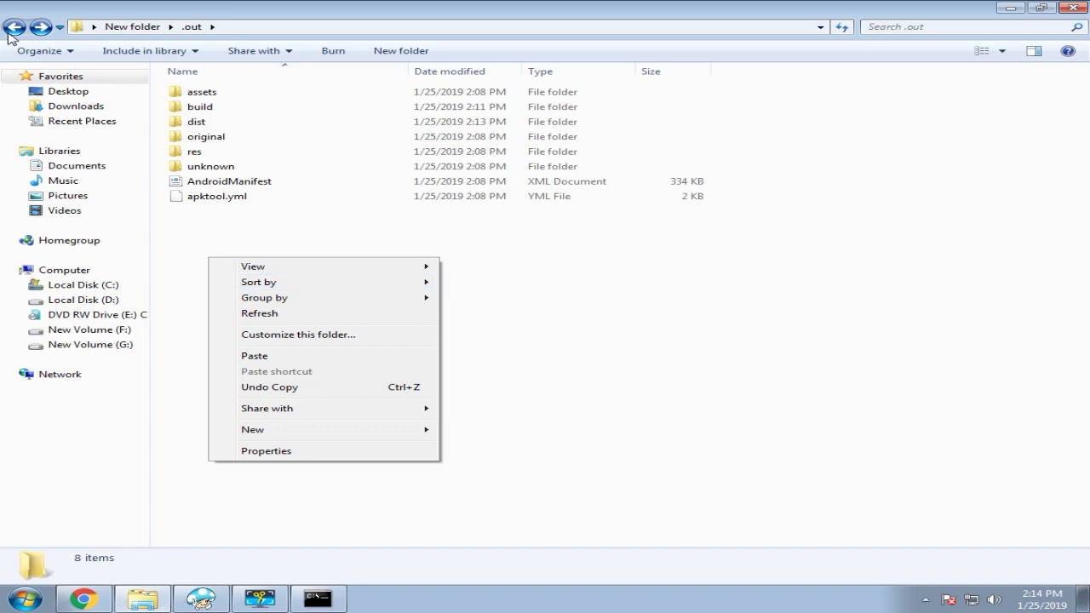
pyautogui.click(14, 28)
pyautogui.rightClick(202, 210)
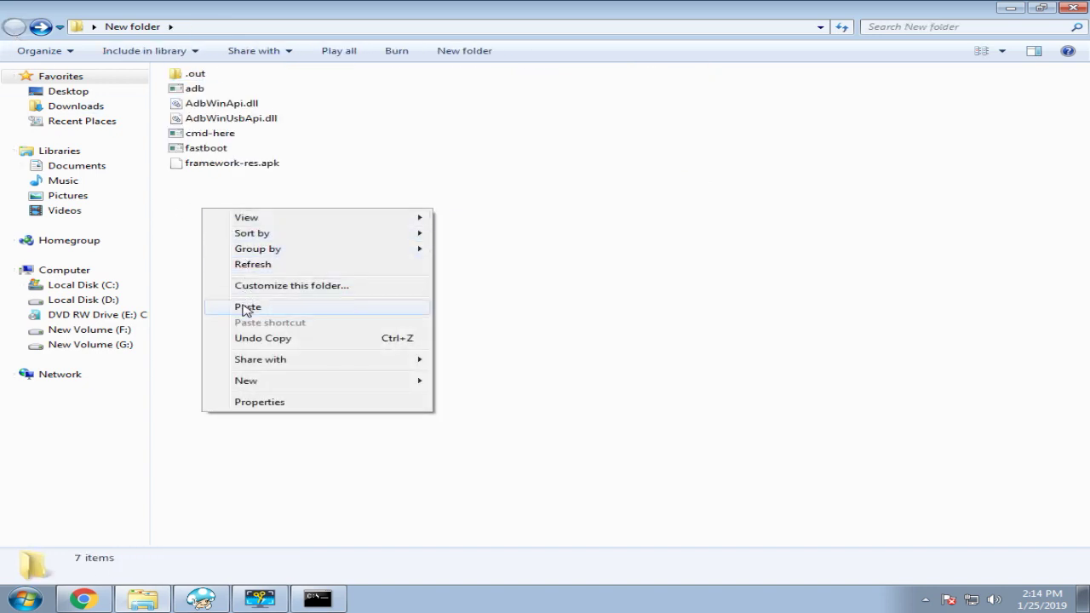
pyautogui.click(247, 309)
# Step: Permanently delete the .out folder from New folder
pyautogui.click(214, 77)
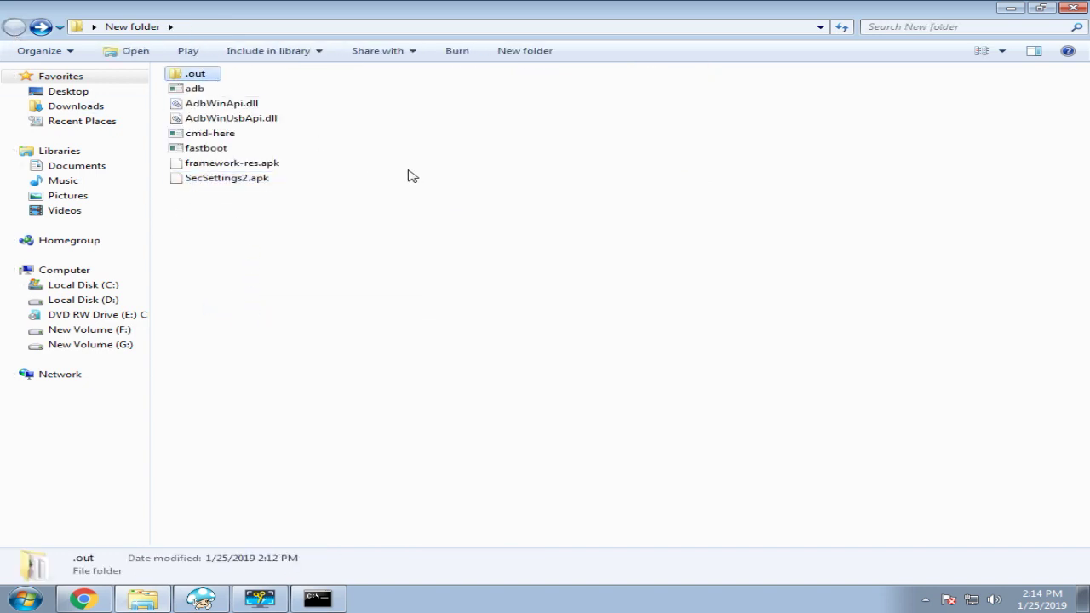
pyautogui.hotkey('shift', 'Delete')
pyautogui.click(611, 358)
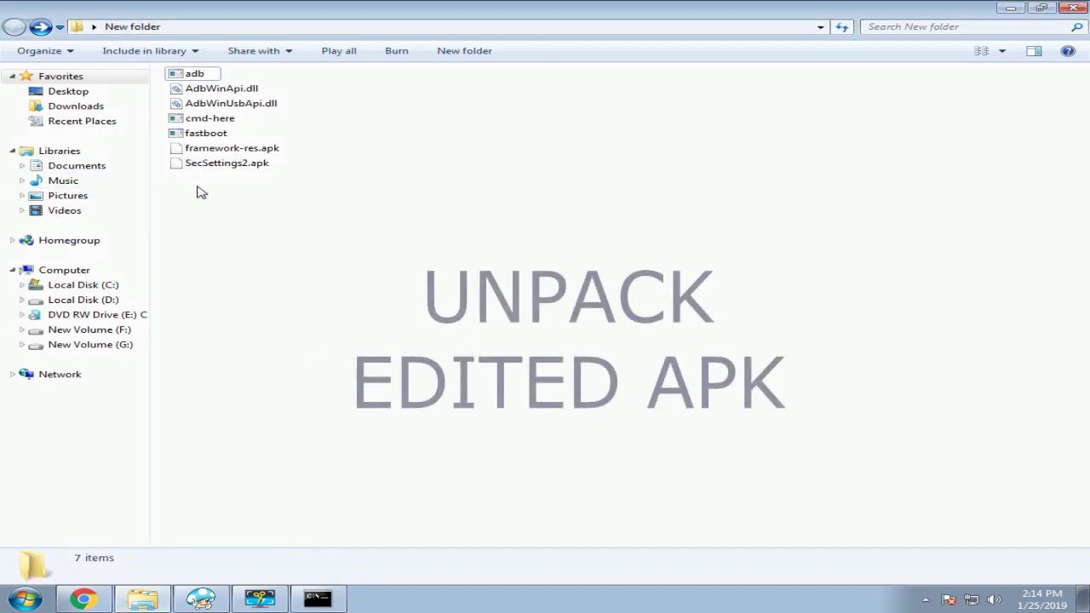
# Step: Decompile the rebuilt SecSettings2.apk in New folder with apktool d at the command prompt
pyautogui.click(251, 165)
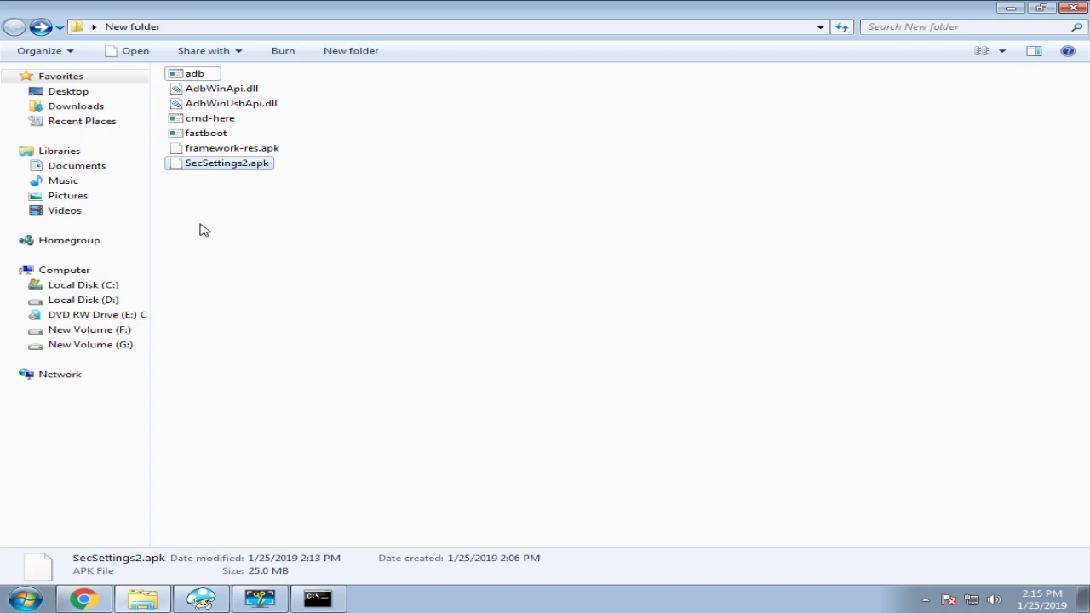
pyautogui.click(318, 598)
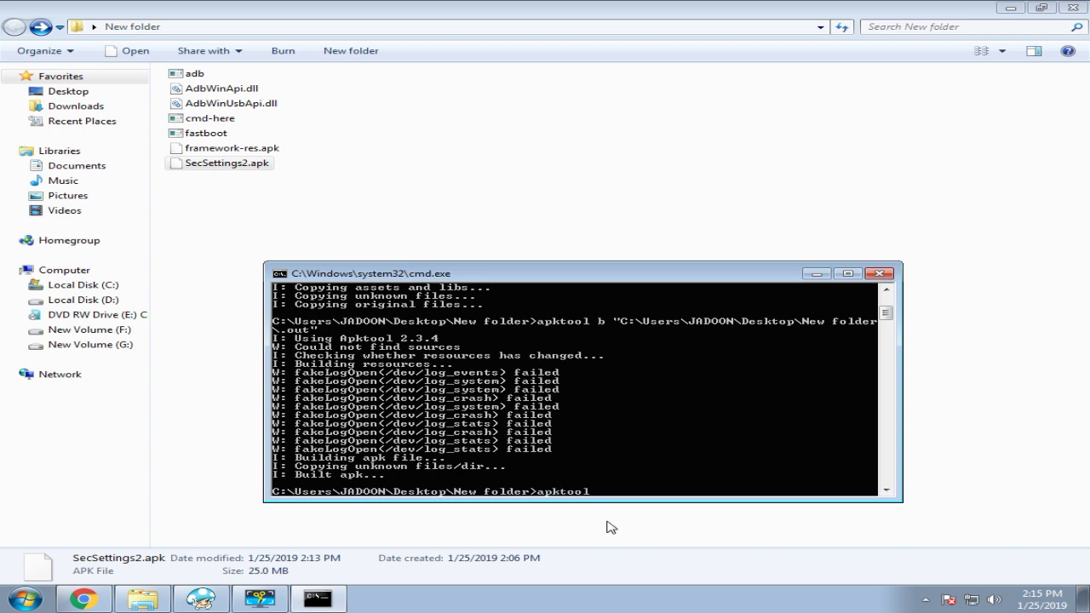
pyautogui.moveTo(243, 167); pyautogui.dragTo(569, 434)
pyautogui.moveTo(627, 494); pyautogui.dragTo(632, 494)
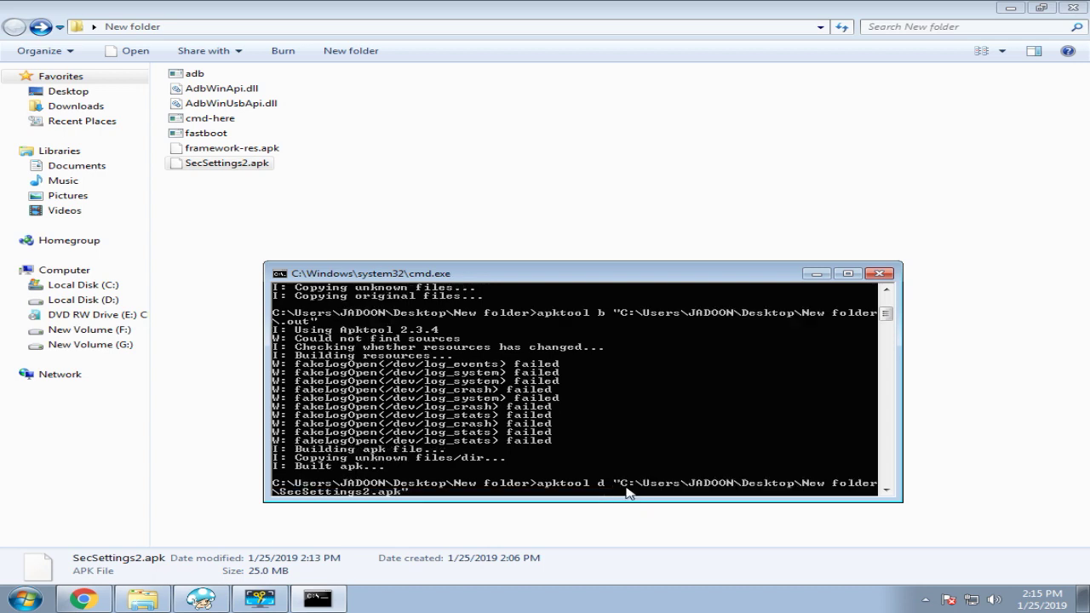
pyautogui.press('Return')
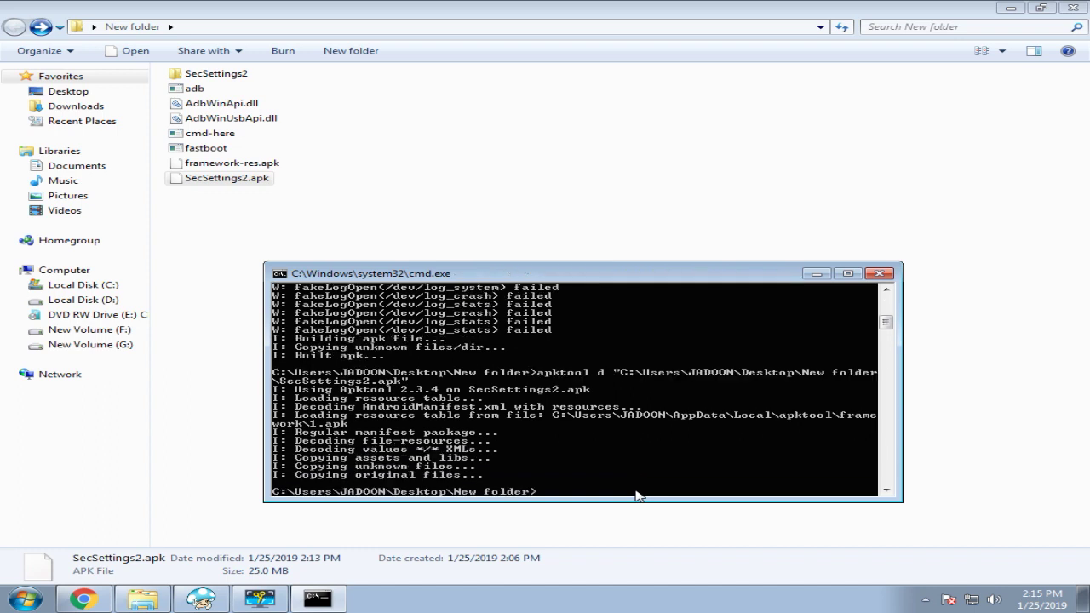
# Step: Open the res\xml folder inside the newly decompiled SecSettings2 folder
pyautogui.doubleClick(205, 75)
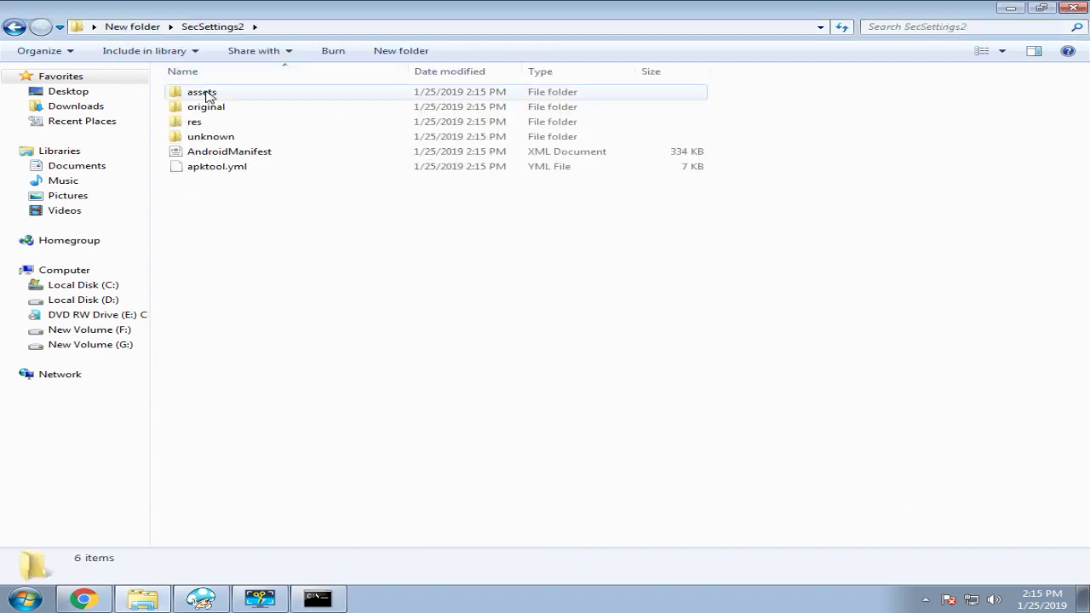
pyautogui.click(196, 126)
pyautogui.doubleClick(196, 126)
pyautogui.scroll(-18, 272, 349)
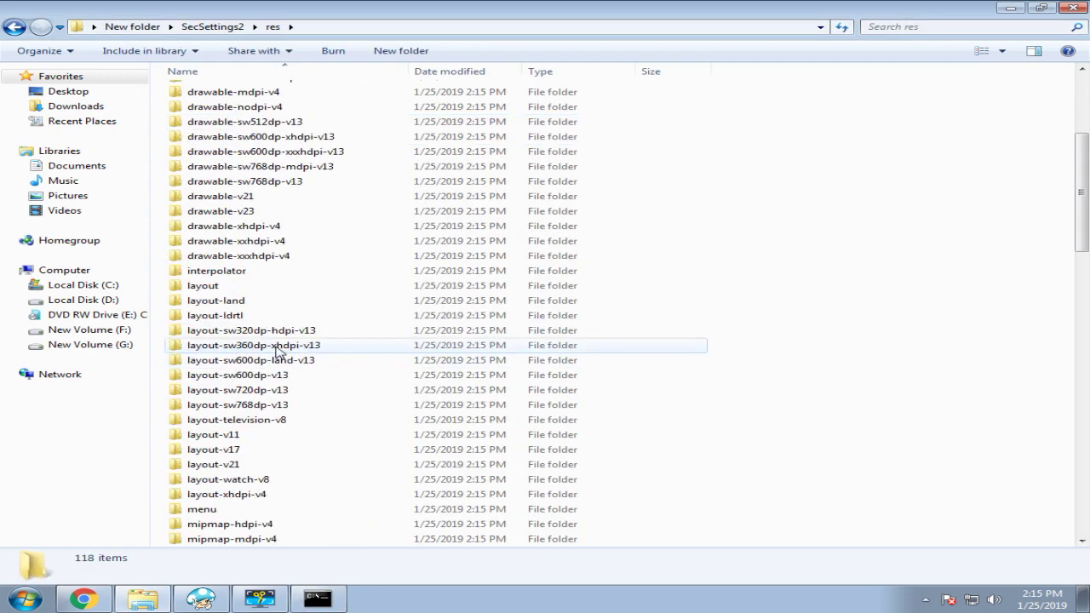
pyautogui.scroll(-12, 268, 334)
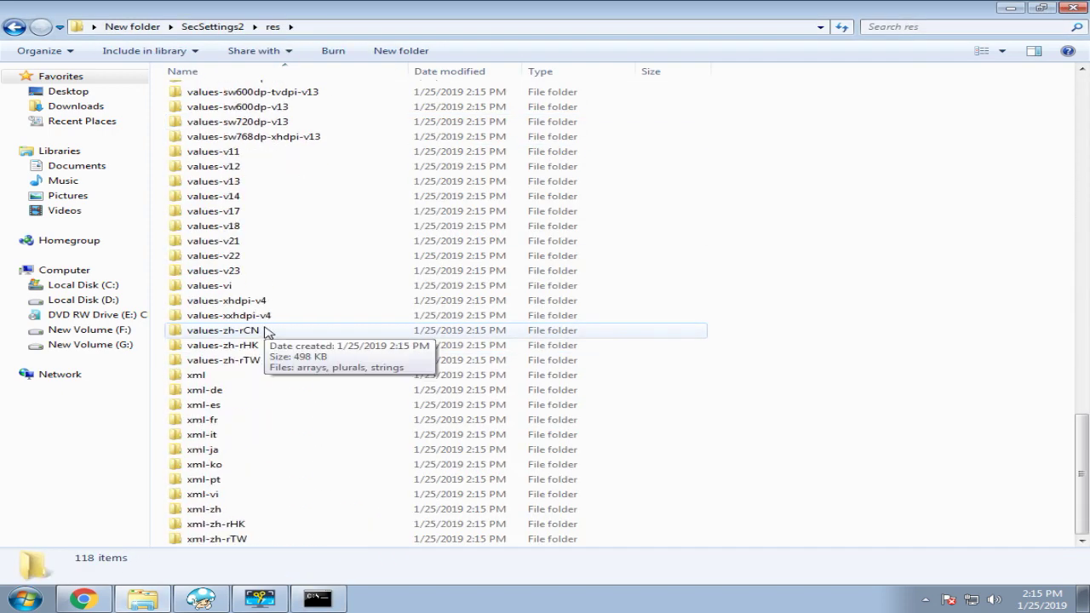
pyautogui.click(211, 377)
pyautogui.doubleClick(196, 378)
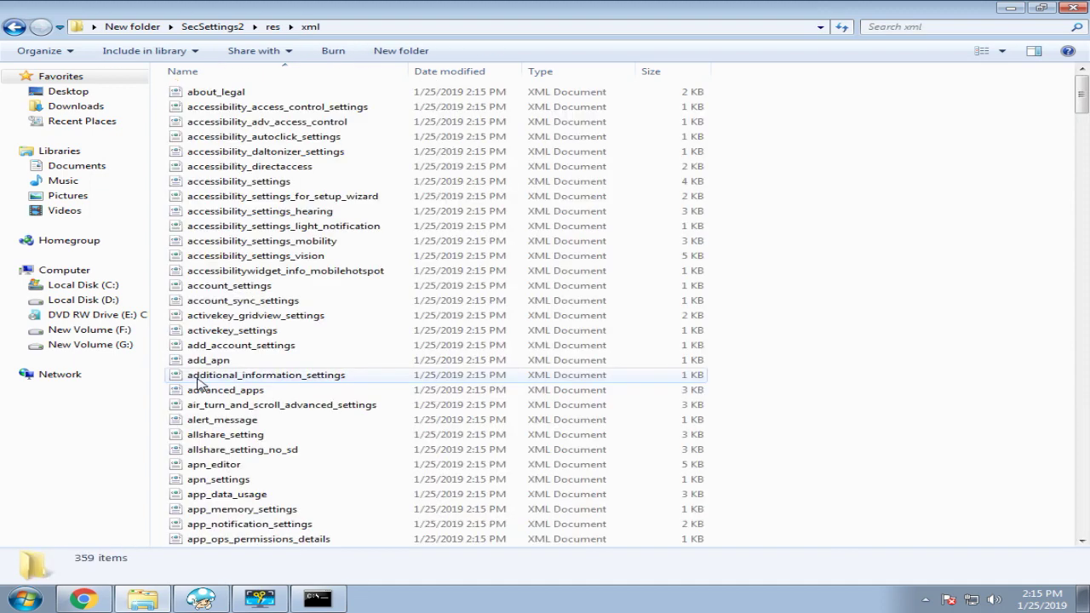
# Step: Search the xml folder for "device info" and open device_info_settings in Notepad++
pyautogui.click(893, 31)
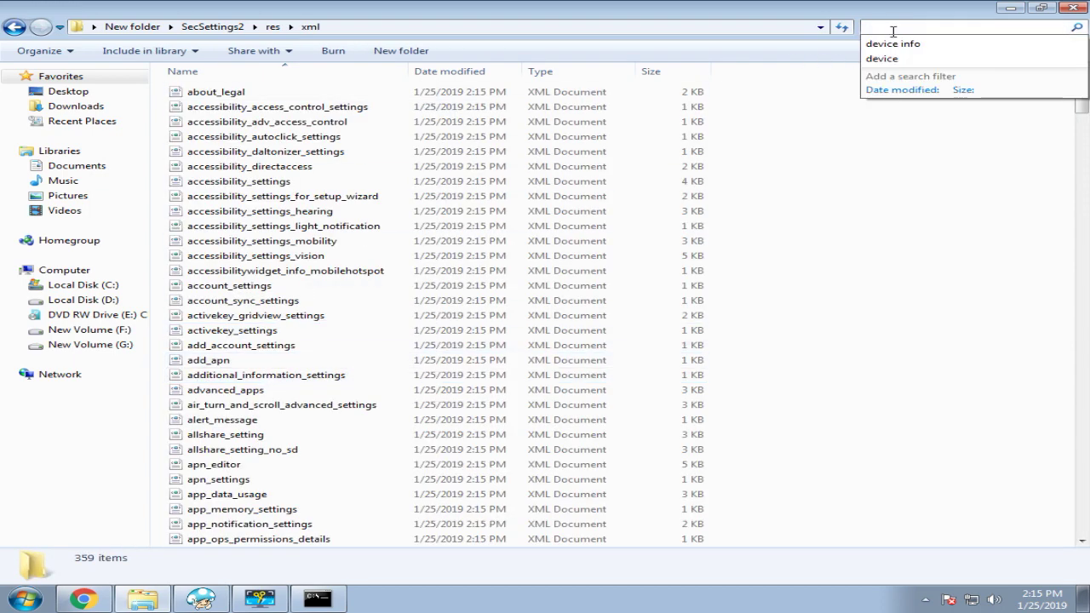
pyautogui.click(896, 43)
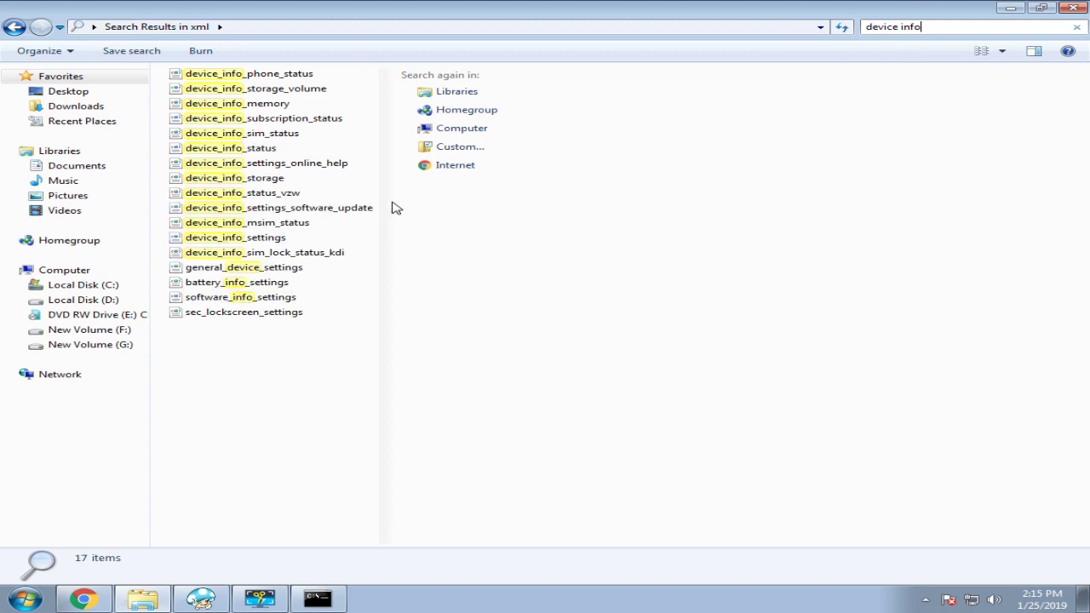
pyautogui.click(257, 240)
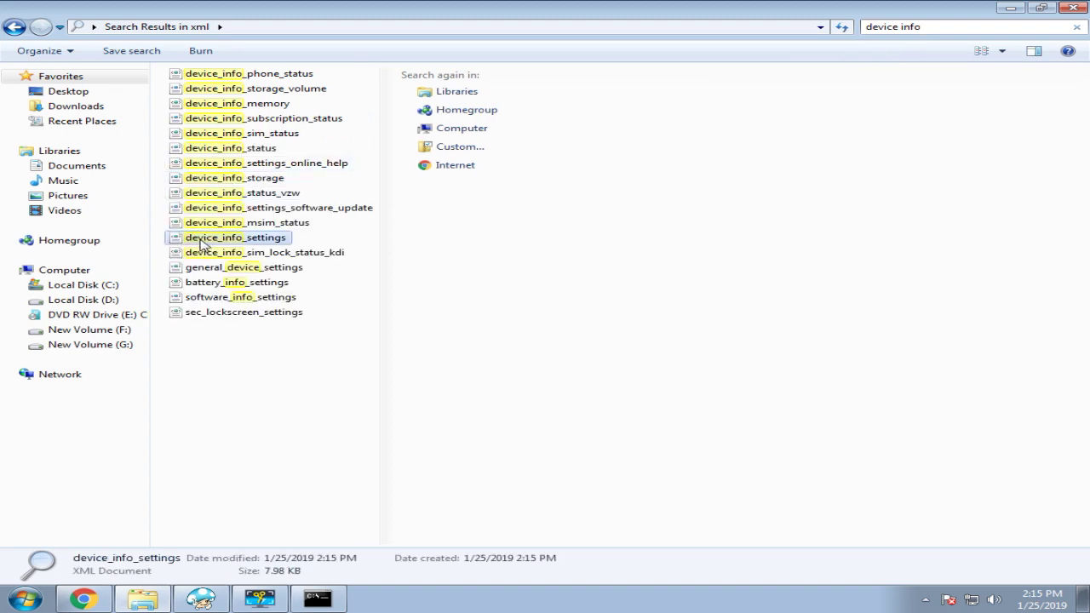
pyautogui.rightClick(259, 242)
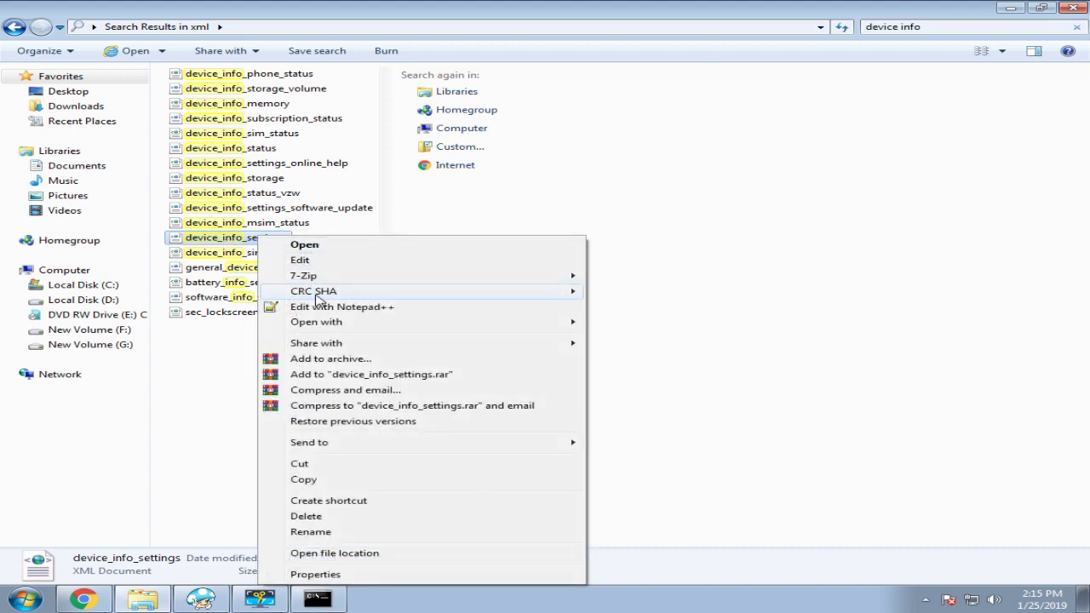
pyautogui.click(327, 309)
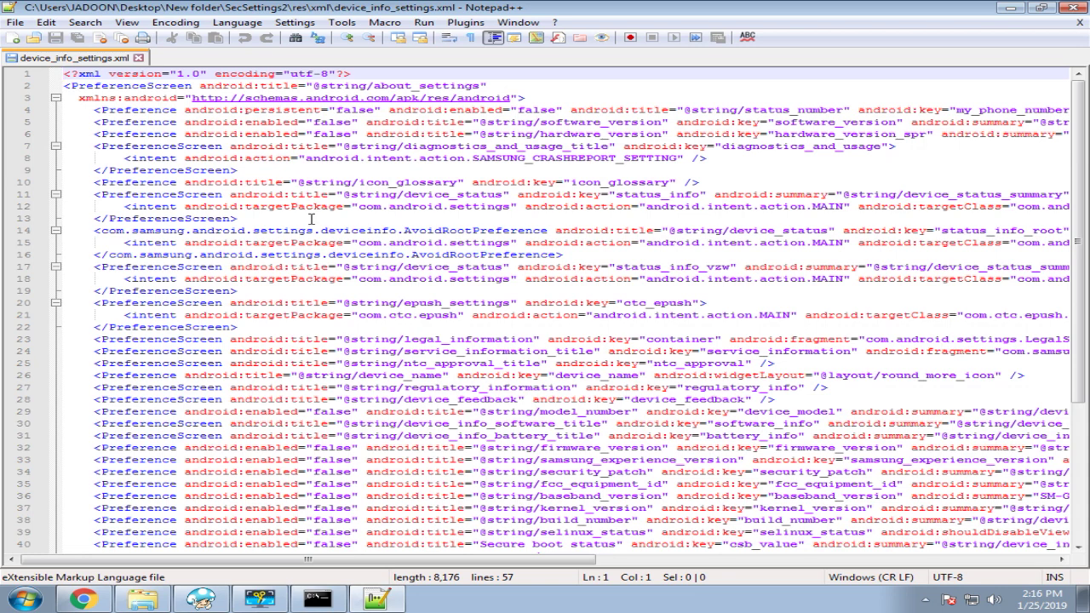
# Step: Find "baseband" in device_info_settings.xml and check the android:summary value on the baseband_version line
pyautogui.click(85, 22)
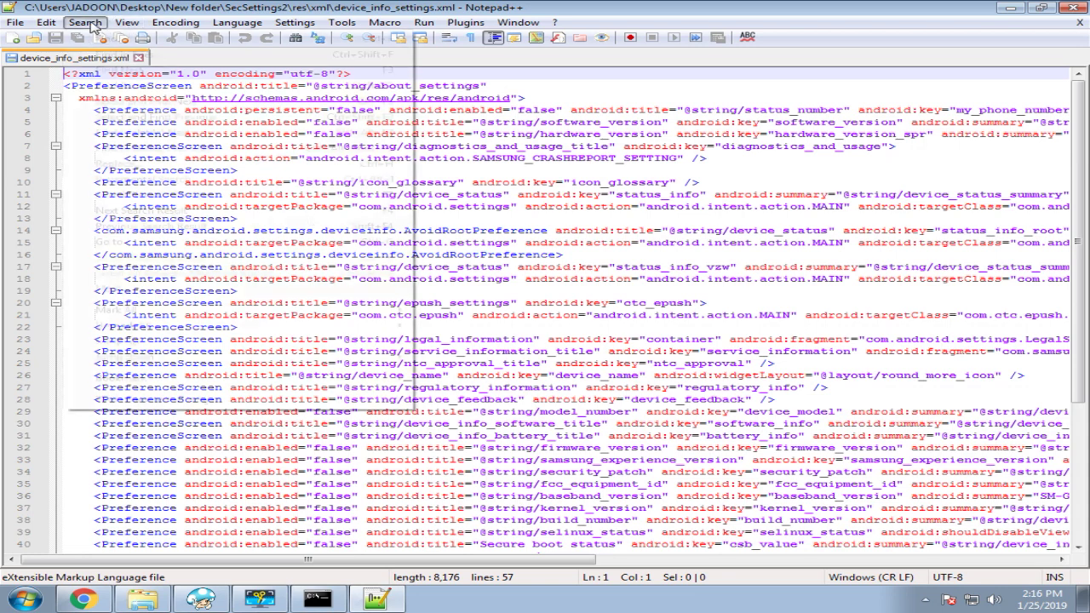
pyautogui.click(103, 39)
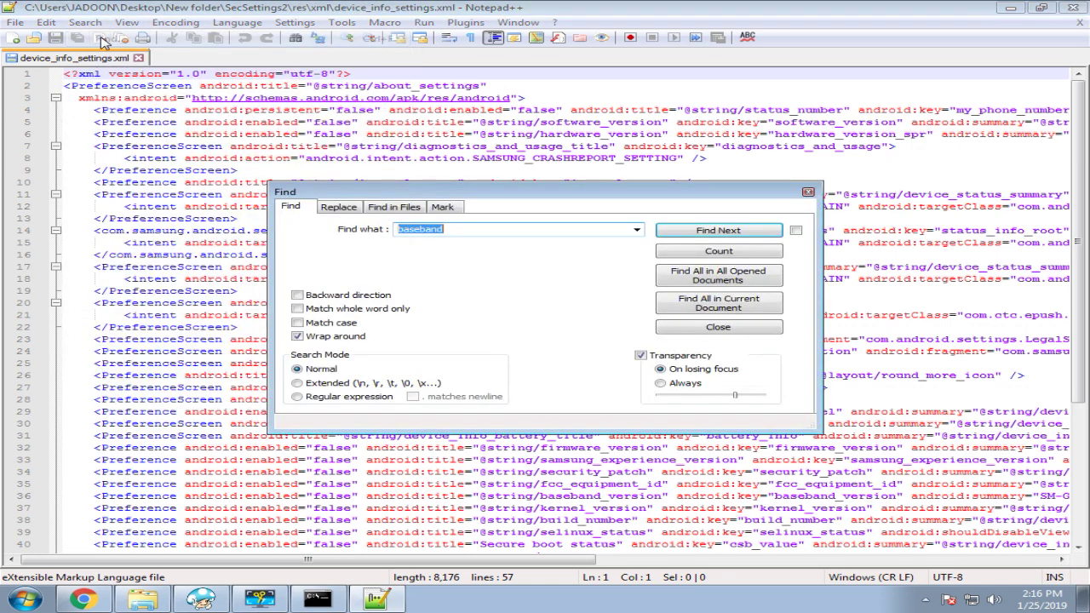
pyautogui.click(703, 231)
pyautogui.click(808, 192)
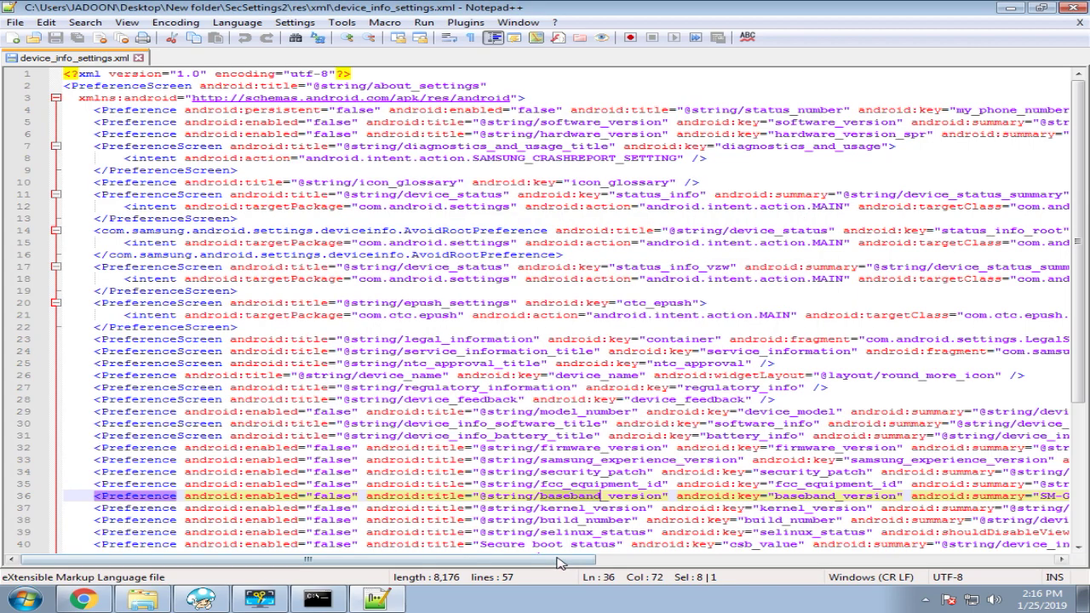
pyautogui.moveTo(560, 562); pyautogui.dragTo(810, 603)
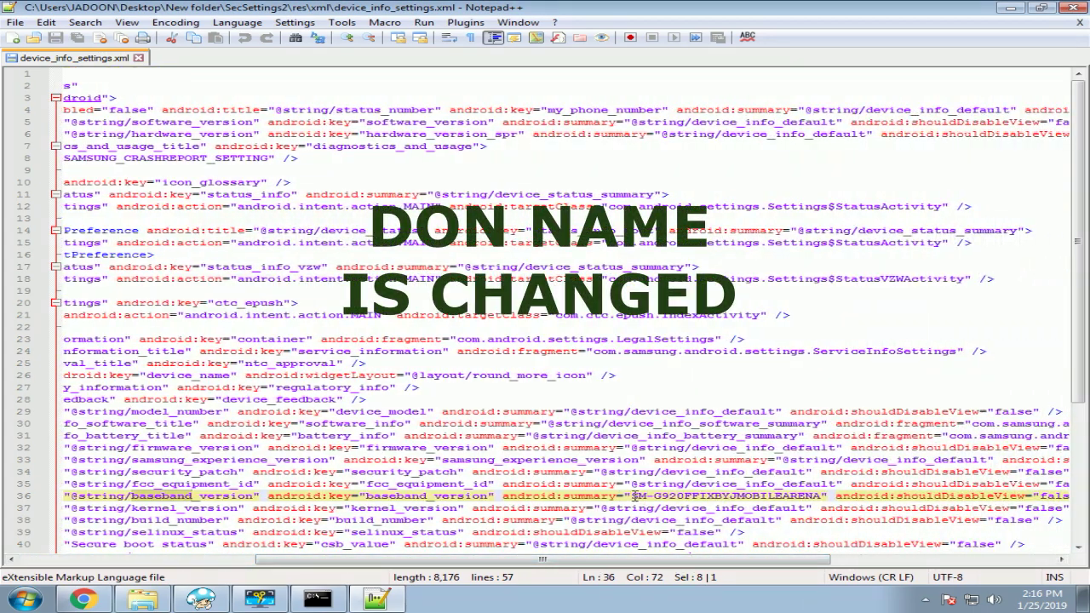
pyautogui.moveTo(631, 496); pyautogui.dragTo(823, 497)
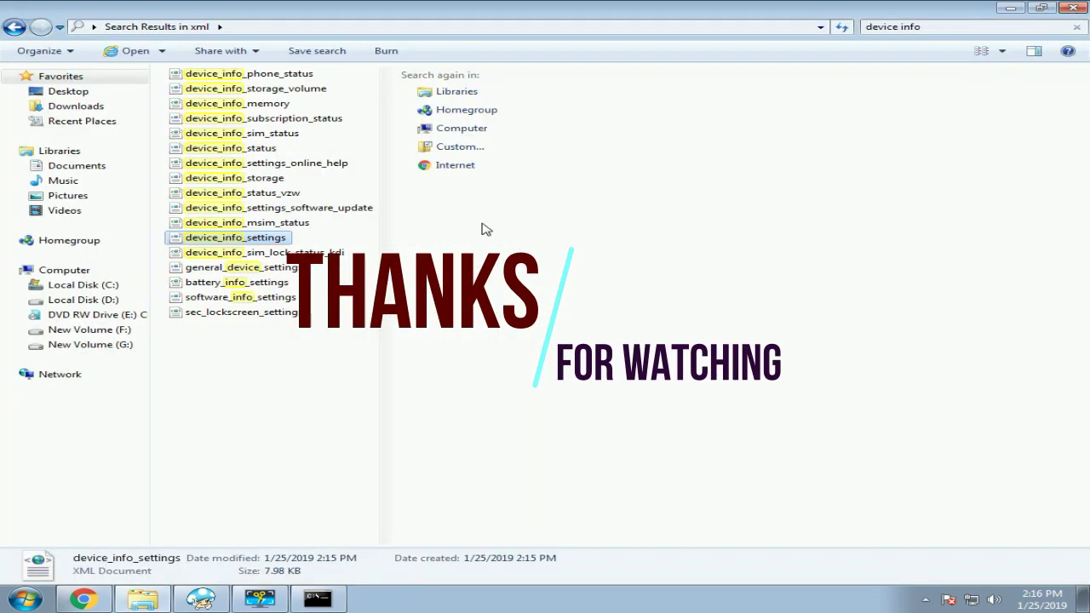
# Step: Close the Explorer search results window and the command prompt
pyautogui.click(1075, 8)
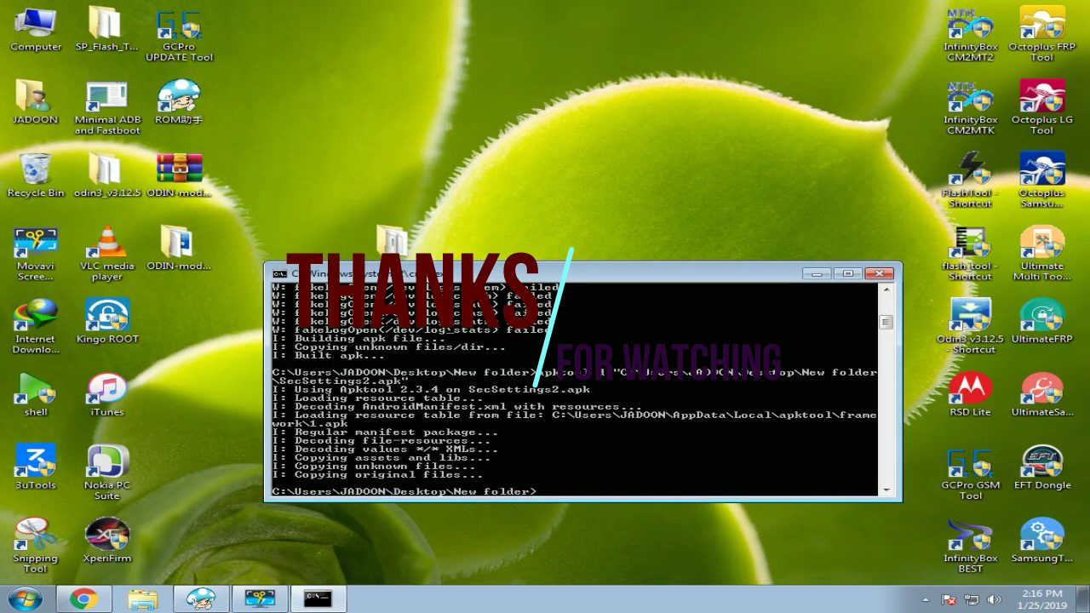
pyautogui.click(879, 274)
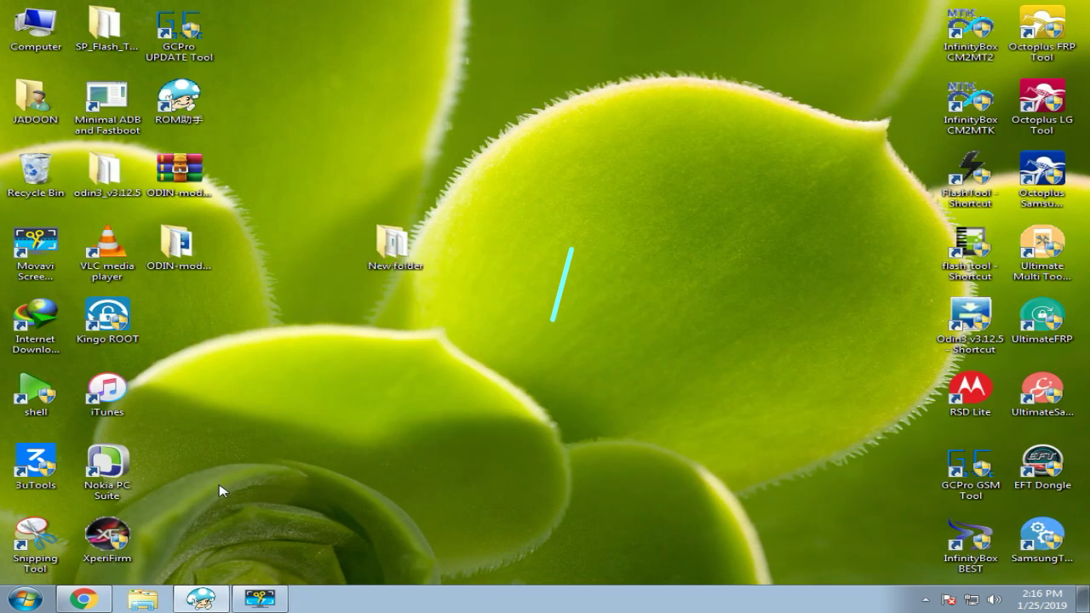
pyautogui.click(273, 598)
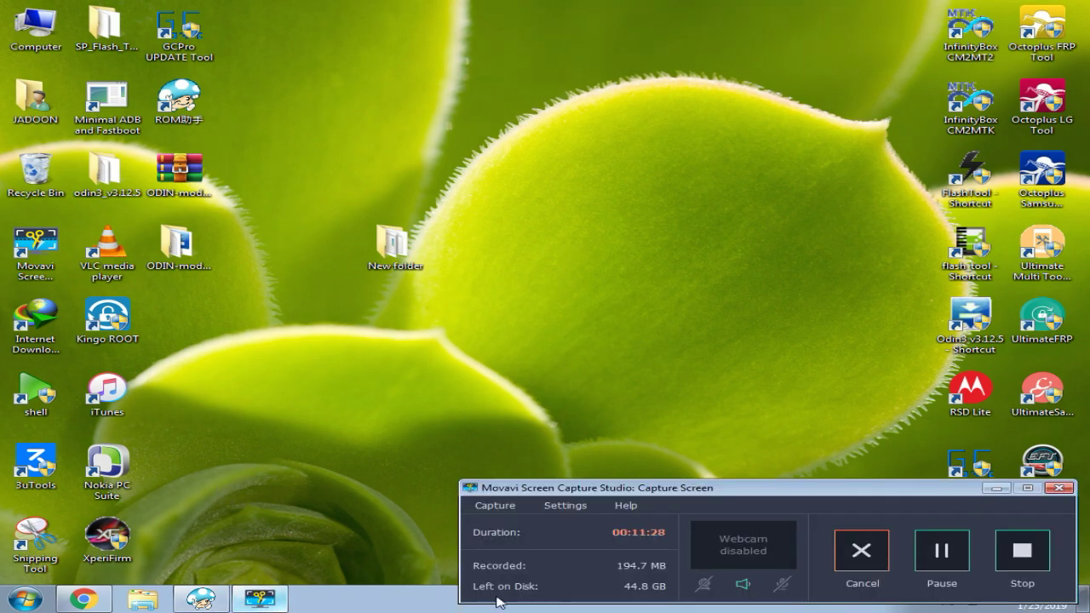